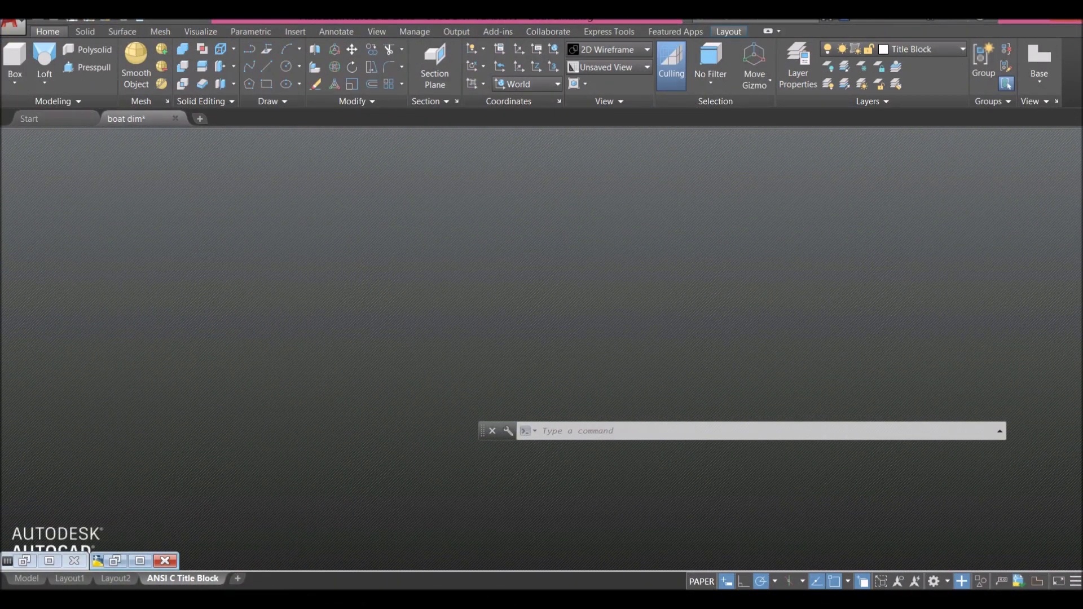
Create a new drawing from the acad3D template.
left_click(22, 25)
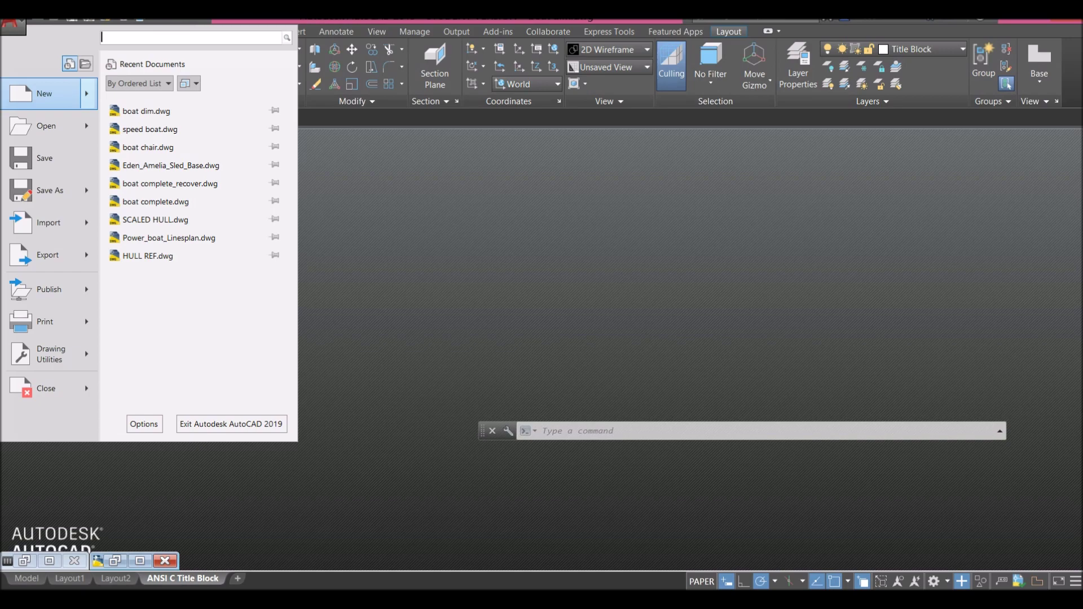
key("Escape")
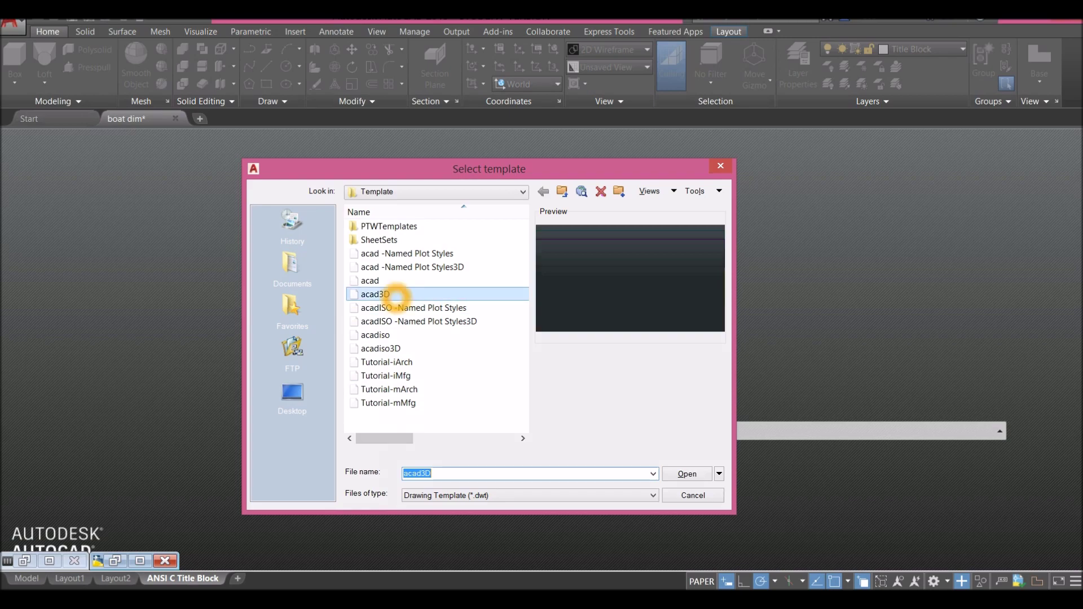
left_click(418, 293)
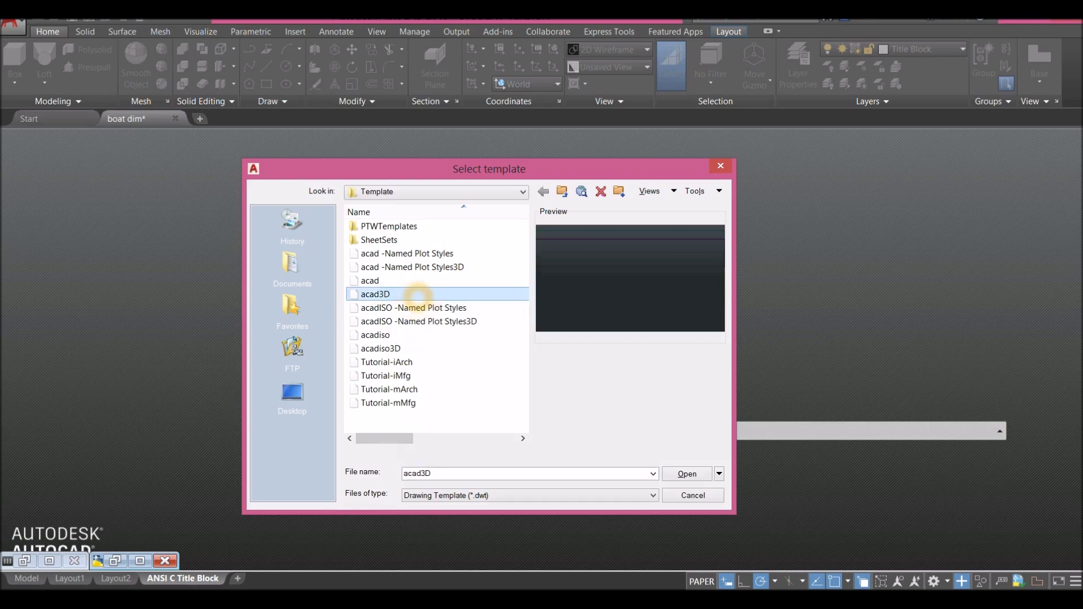
left_click(687, 474)
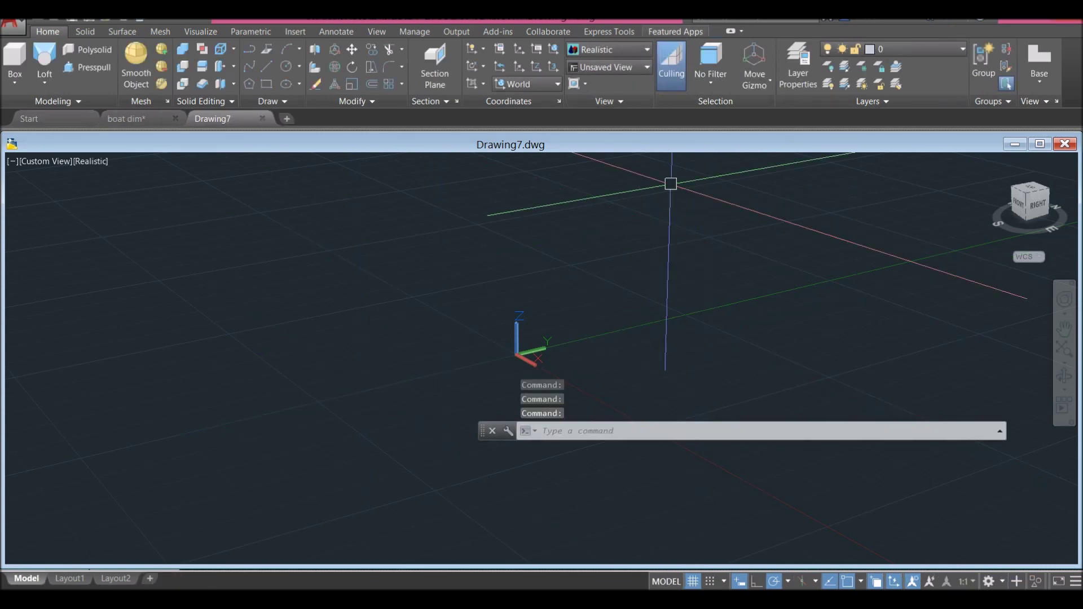
Restore the minimized boat dim drawing and tile it vertically beside the new drawing.
left_click(377, 31)
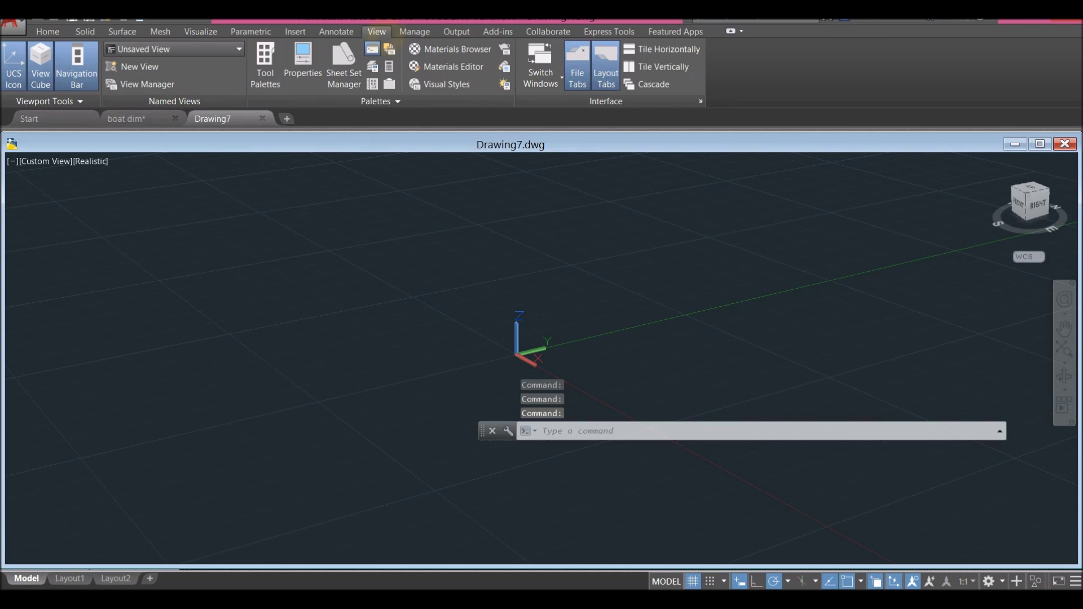
left_click(644, 67)
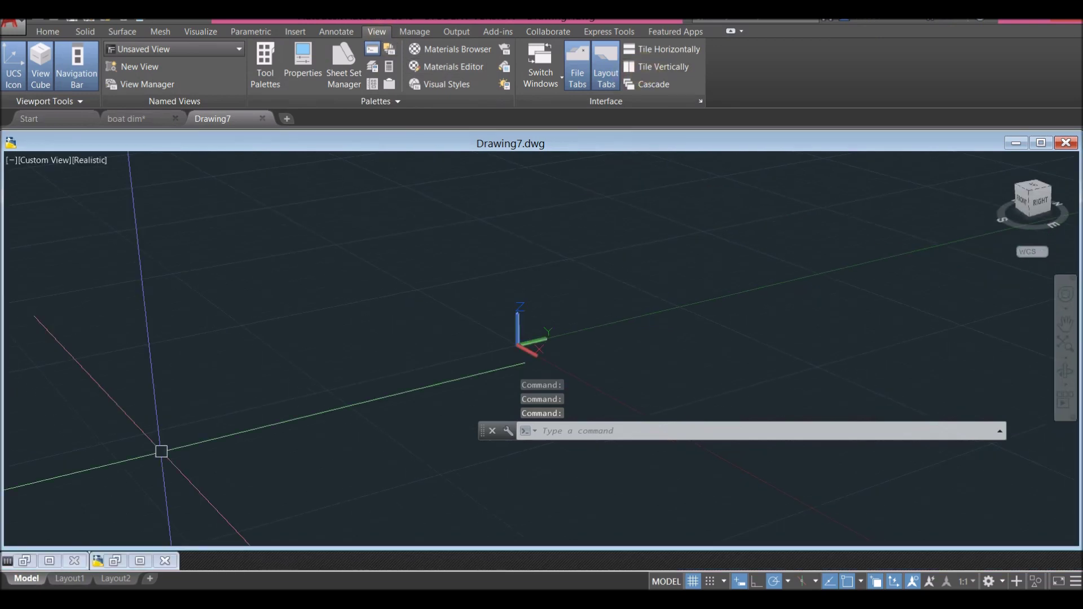
left_click(115, 561)
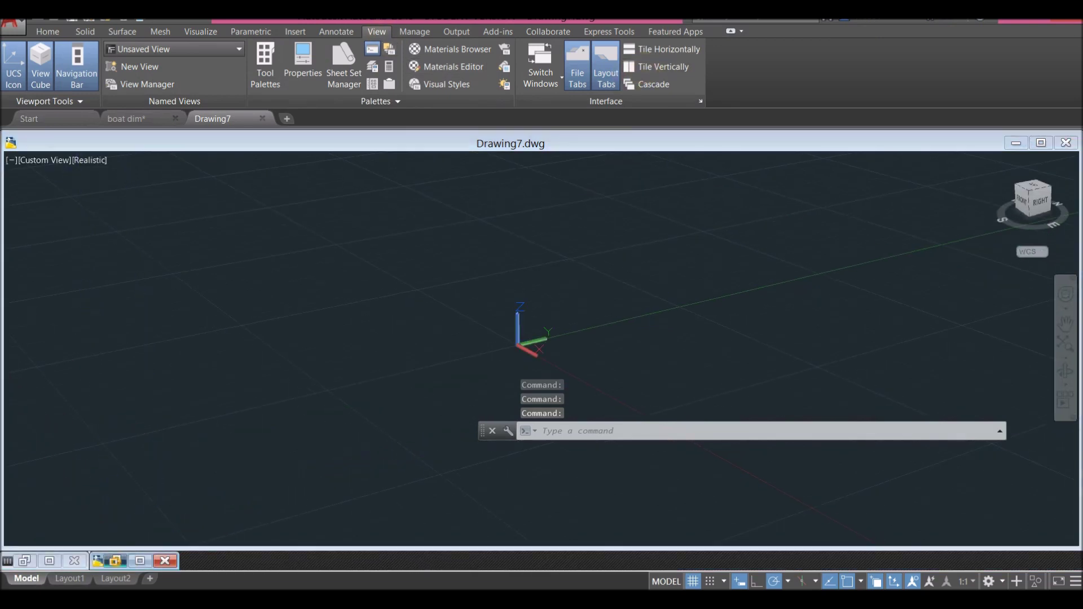
left_click(566, 210)
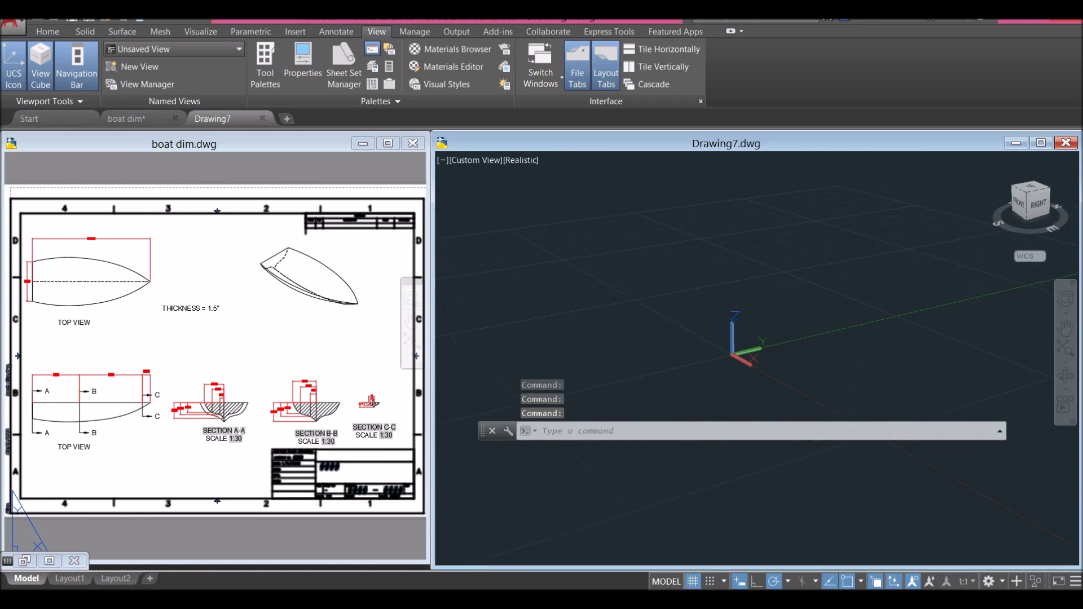
left_click(413, 564)
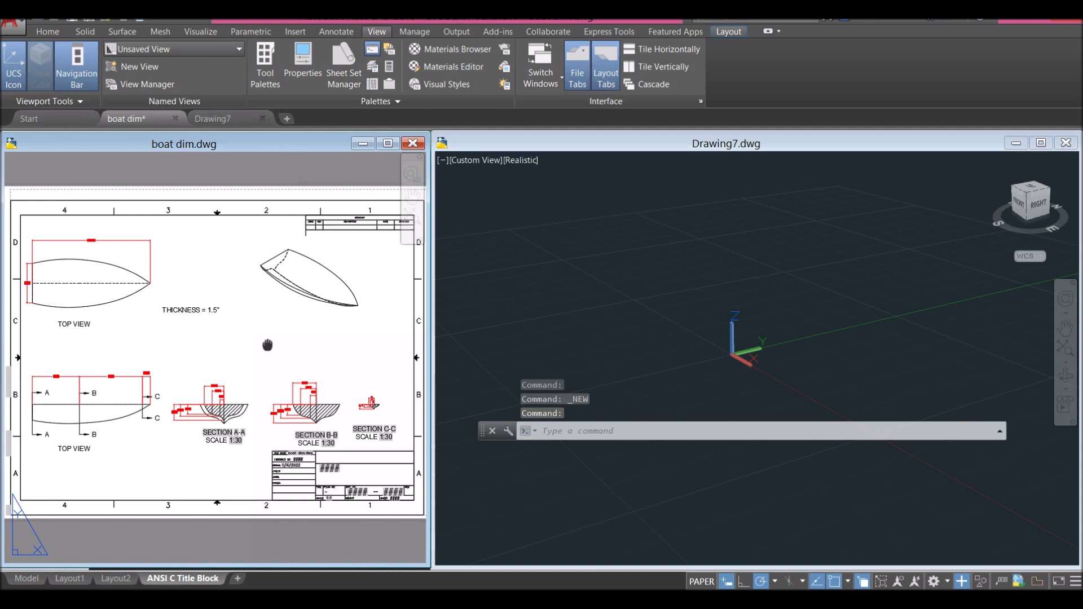
Examine the boat dim layout: the section cut positions A, B and C, their spacing, and the section view dimensions.
middle_click_drag(269, 345, 331, 295)
middle_click_drag(314, 371, 220, 382)
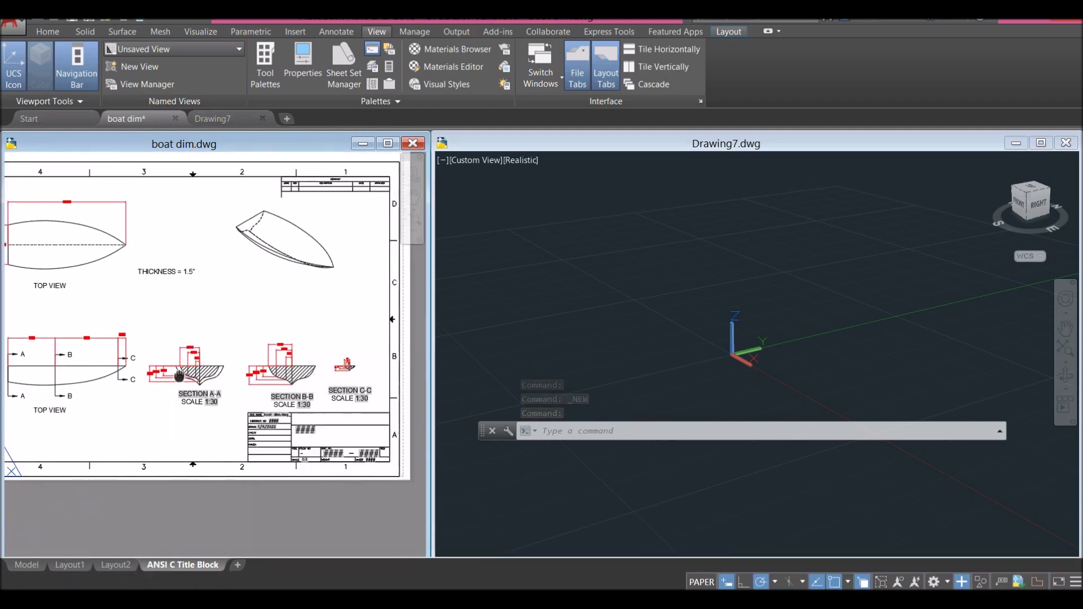
scroll(221, 382, "up", 5)
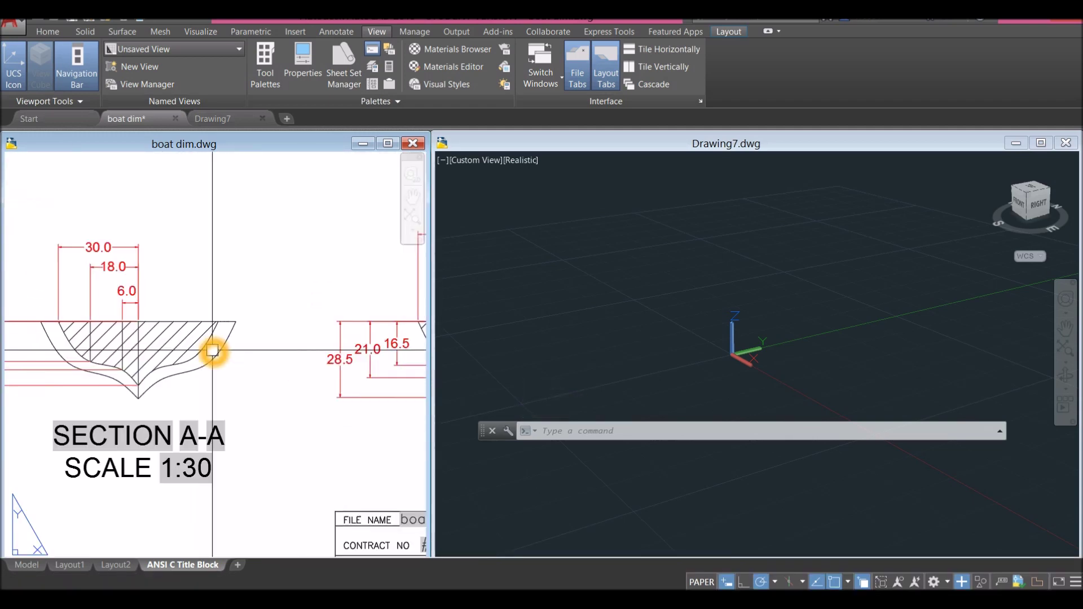
scroll(212, 350, "down", 6)
scroll(92, 351, "up", 4)
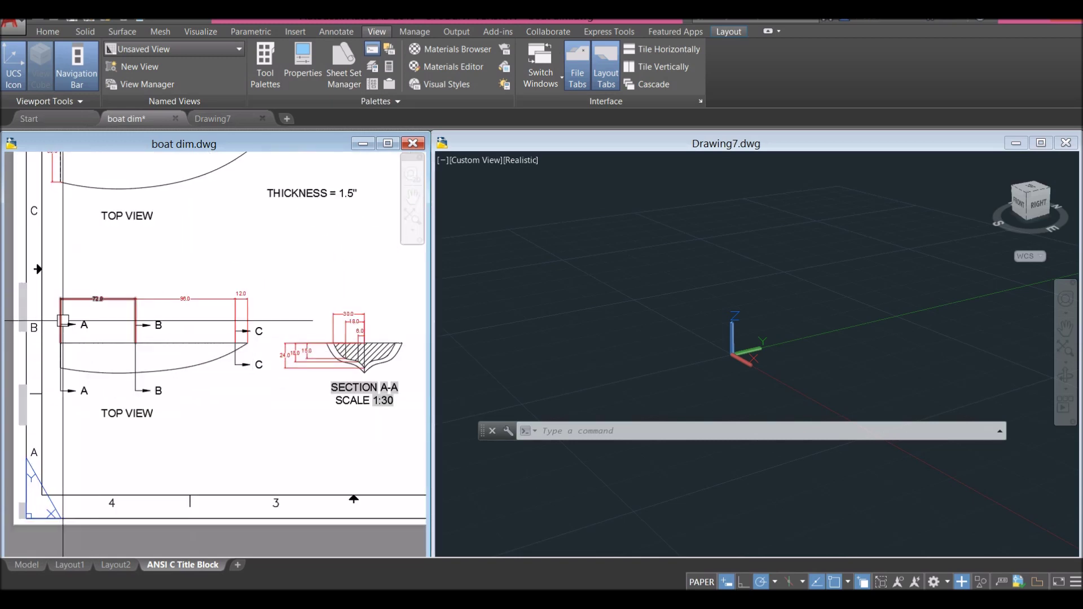
left_click(157, 389)
left_click(230, 425)
left_click(240, 416)
key("Escape")
middle_click_drag(240, 417, 31, 435)
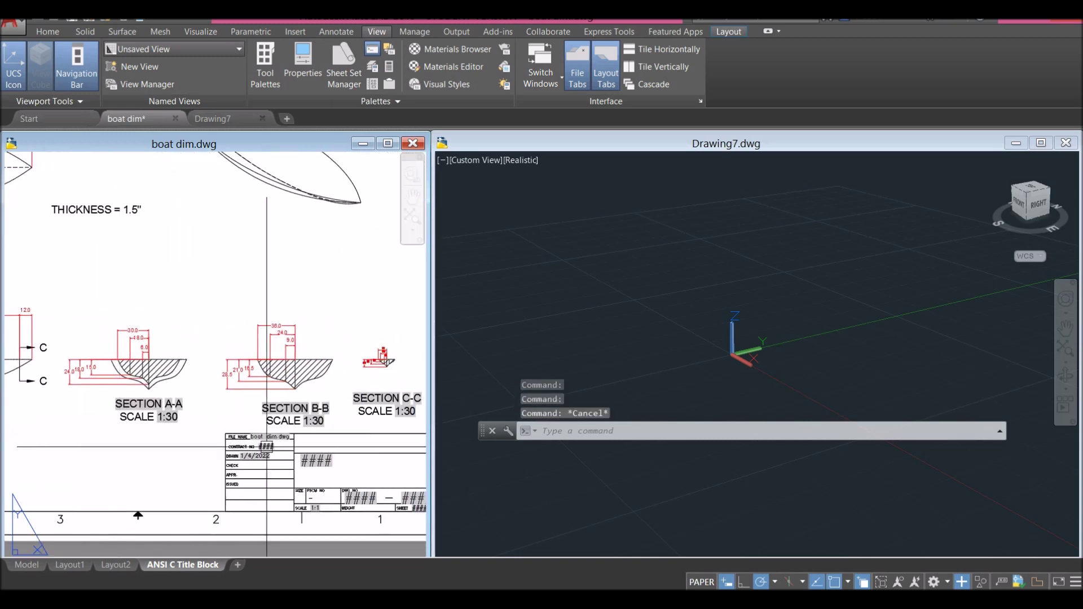
scroll(379, 384, "up", 2)
middle_click_drag(287, 375, 439, 378)
middle_click_drag(237, 375, 446, 381)
left_click(146, 374)
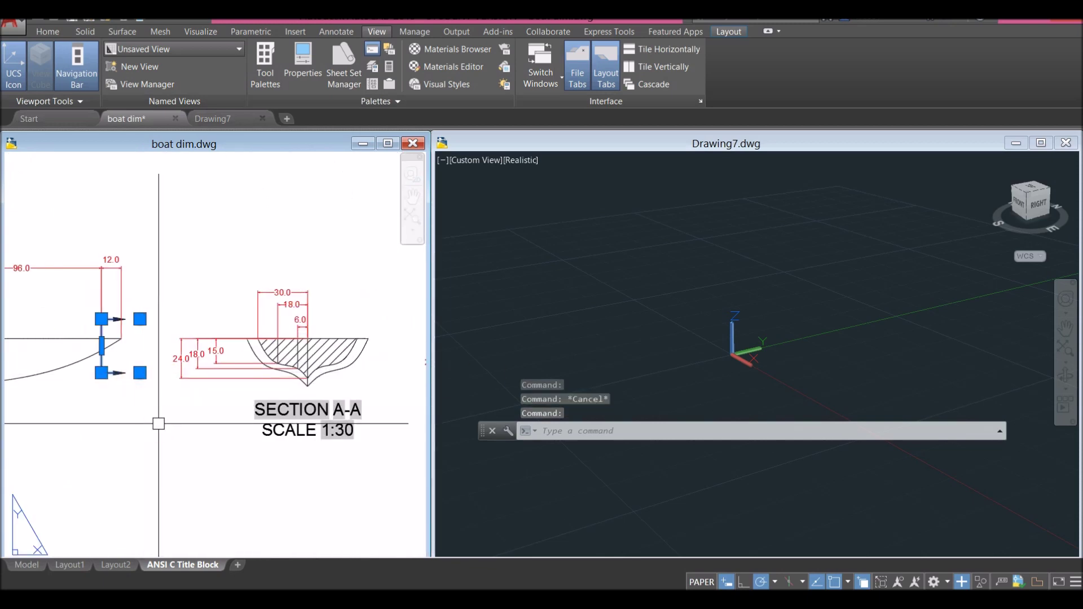
middle_click_drag(158, 426, 252, 438)
key("Escape")
scroll(283, 399, "down", 3)
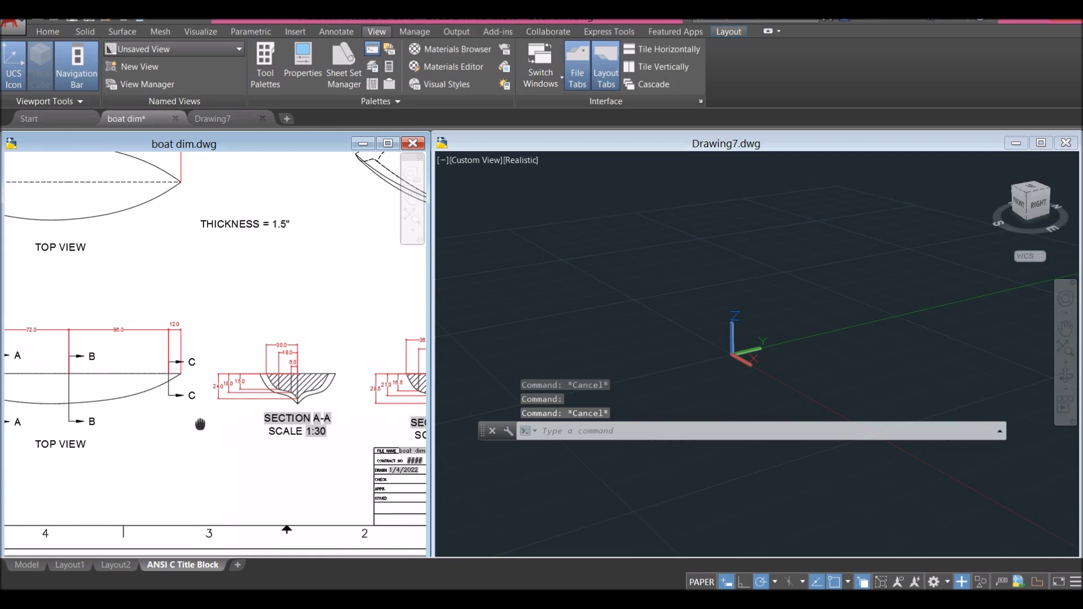
scroll(242, 428, "up", 4)
Set the new drawing, Drawing7, to the Front view.
left_click(689, 321)
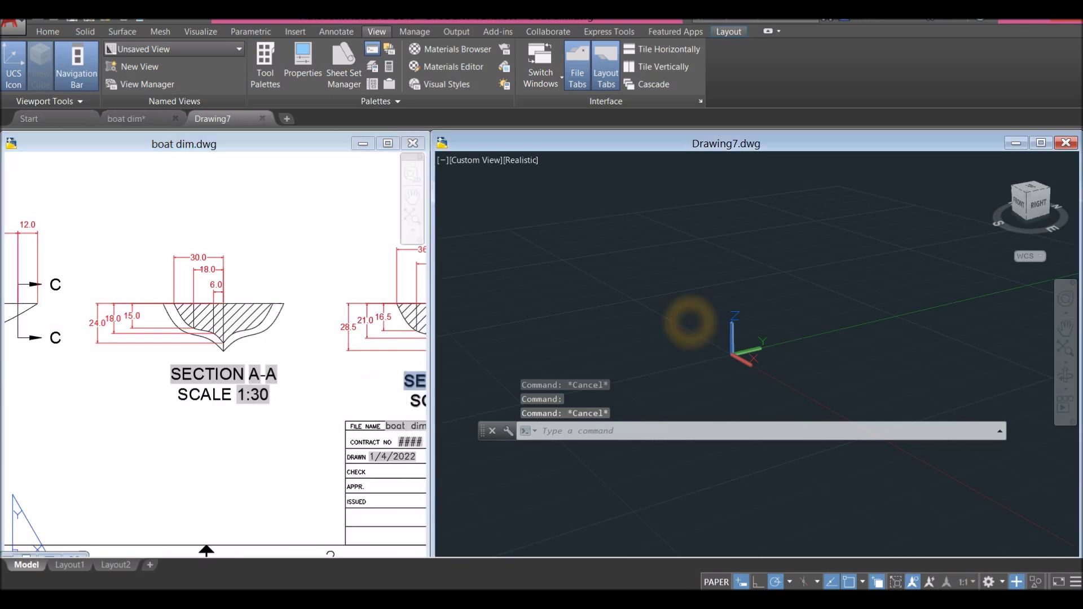
left_click(476, 161)
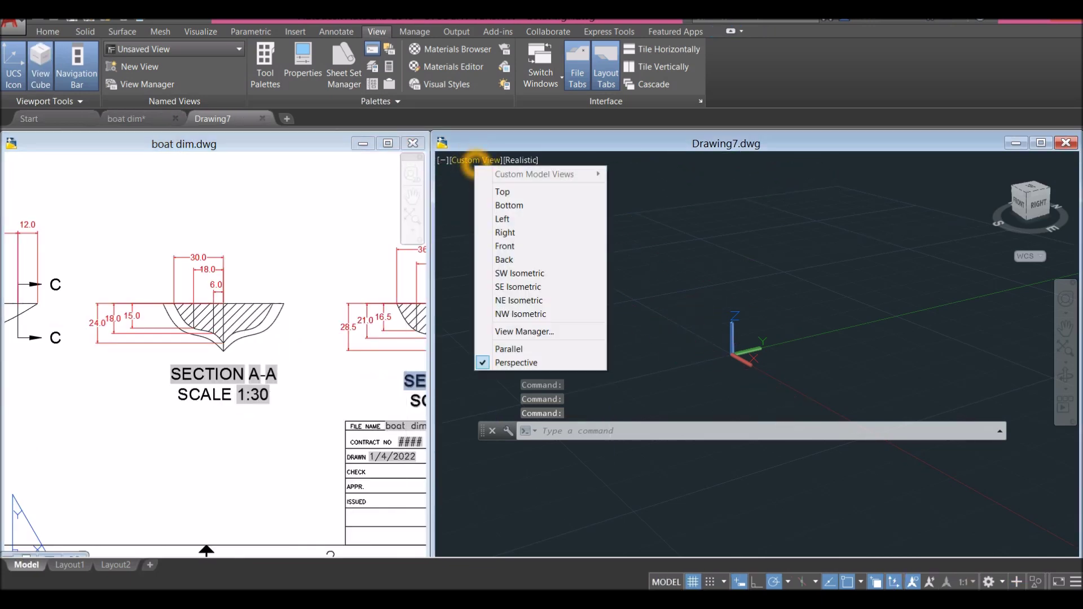
left_click(525, 247)
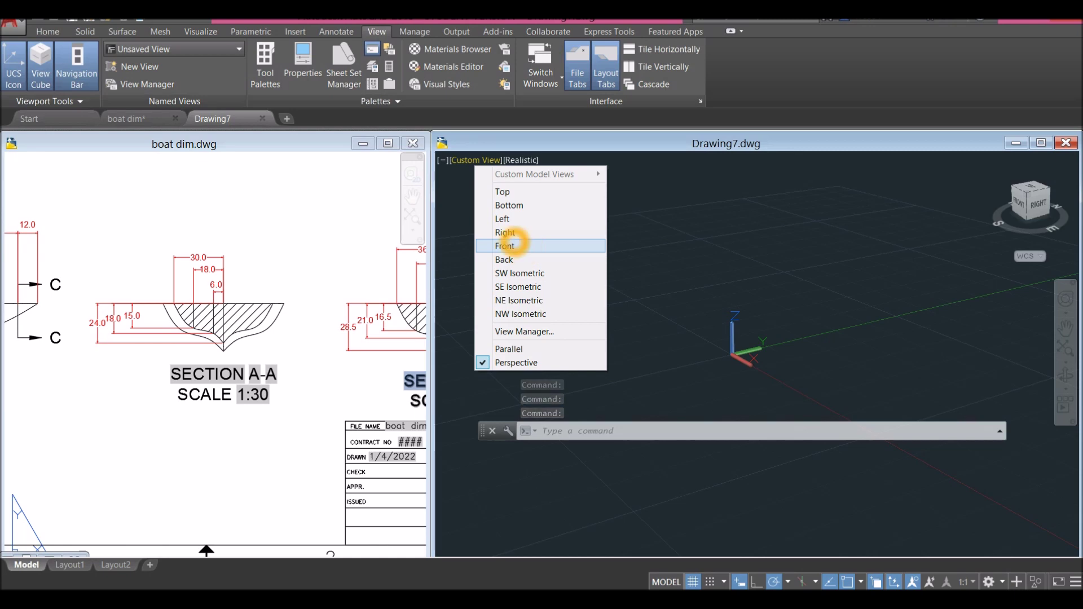
left_click(483, 169)
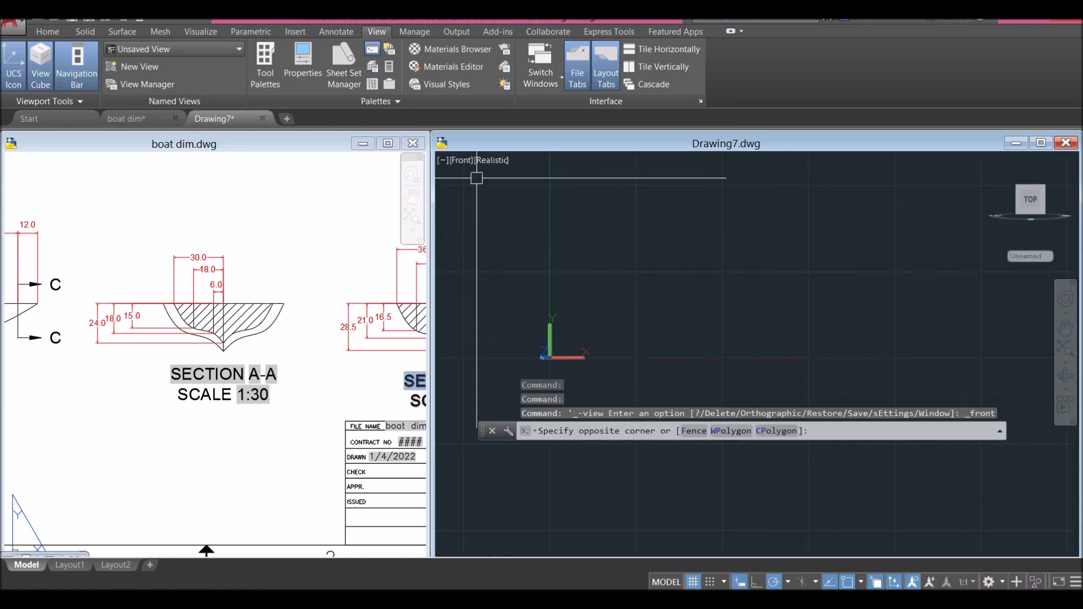
key("Escape")
left_click(460, 161)
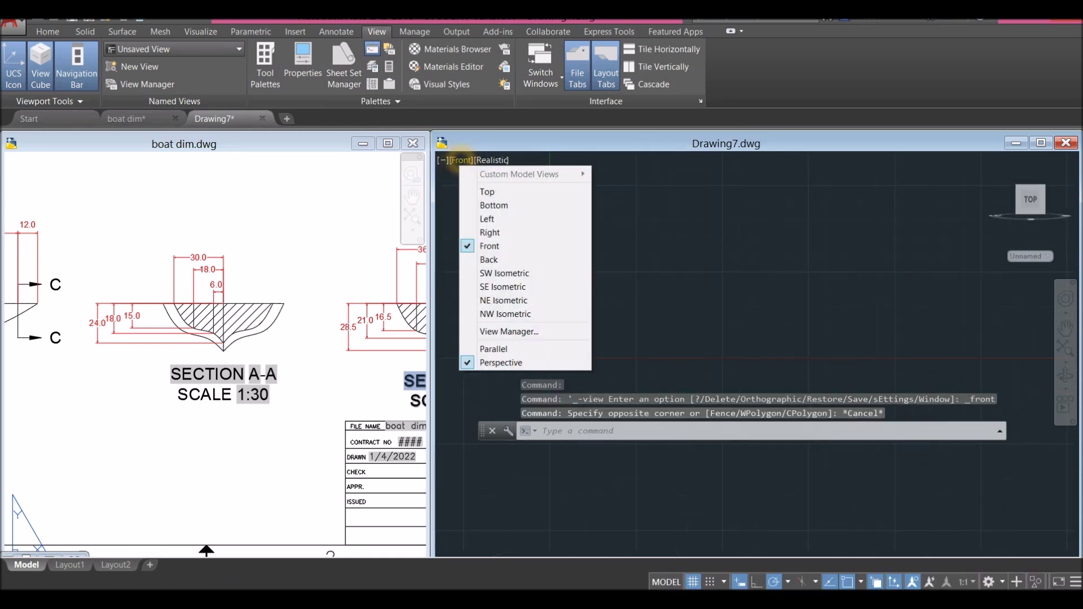
left_click(509, 247)
Move the command line down out of the drawing's way and switch the view to parallel projection.
left_click(936, 317)
left_click_drag(482, 430, 484, 543)
left_click(618, 372)
left_click(713, 346)
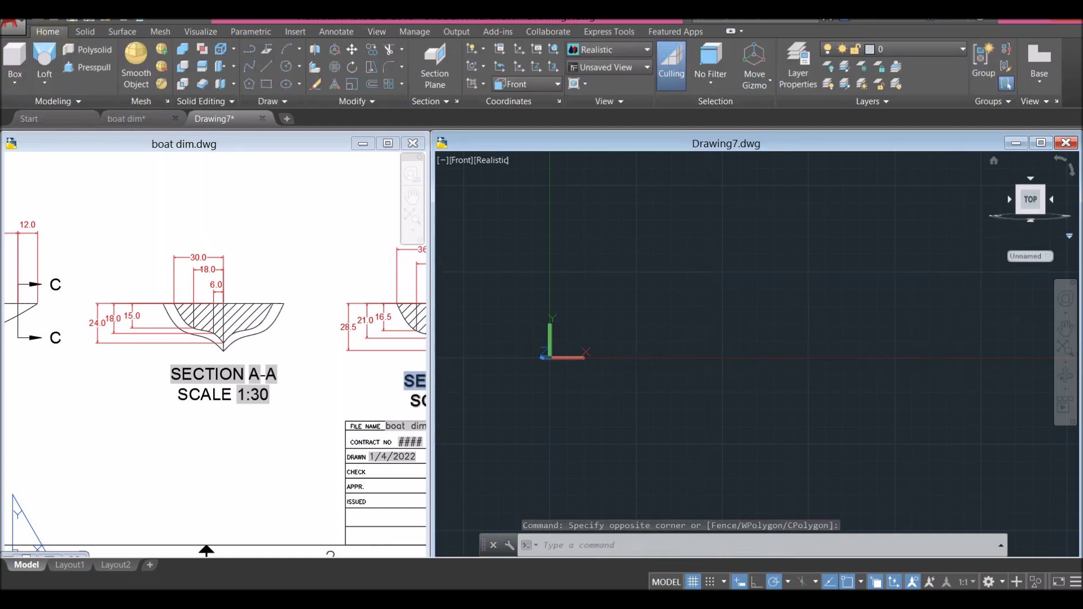
left_click(1069, 236)
left_click(986, 256)
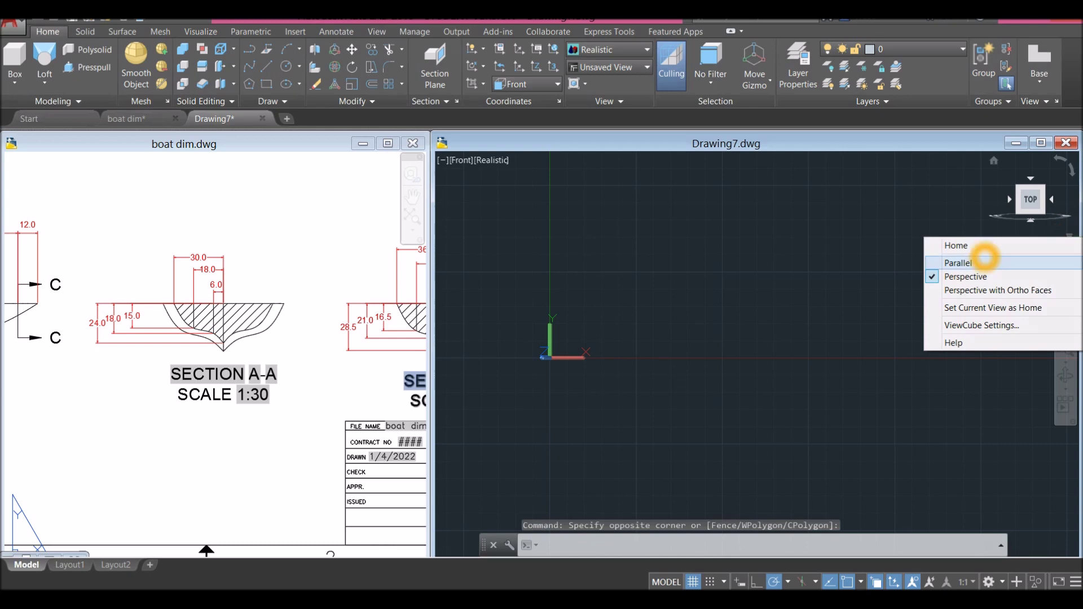
Inspect the width and depth dimensions of Section A-A in the boat dim drawing.
middle_click_drag(620, 373, 442, 387)
key("Escape")
key("ctrl+Tab")
double_click(193, 375)
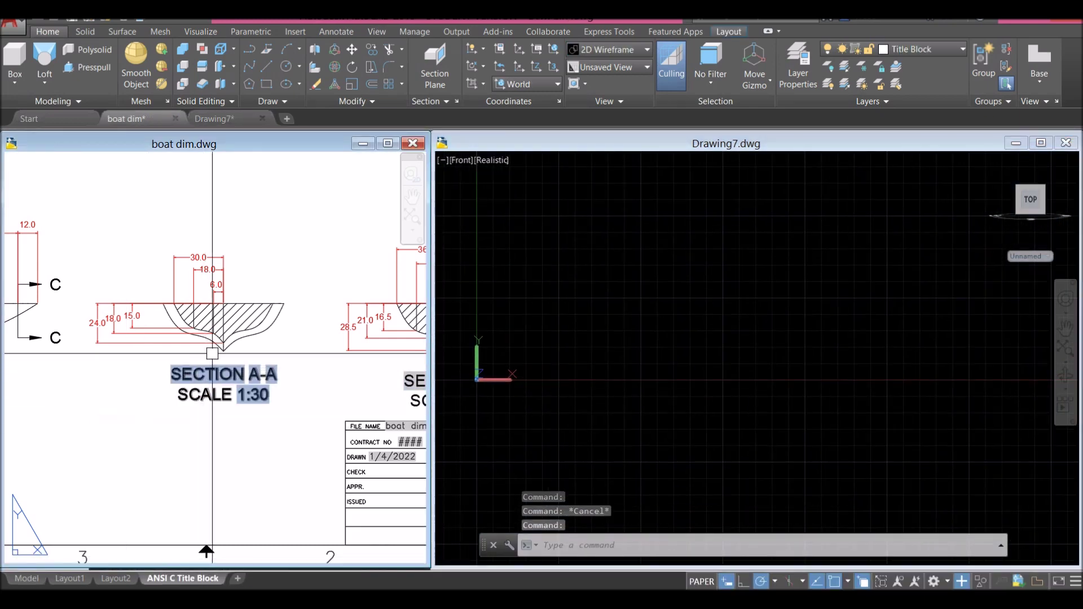
scroll(218, 327, "up", 3)
scroll(247, 356, "up", 2)
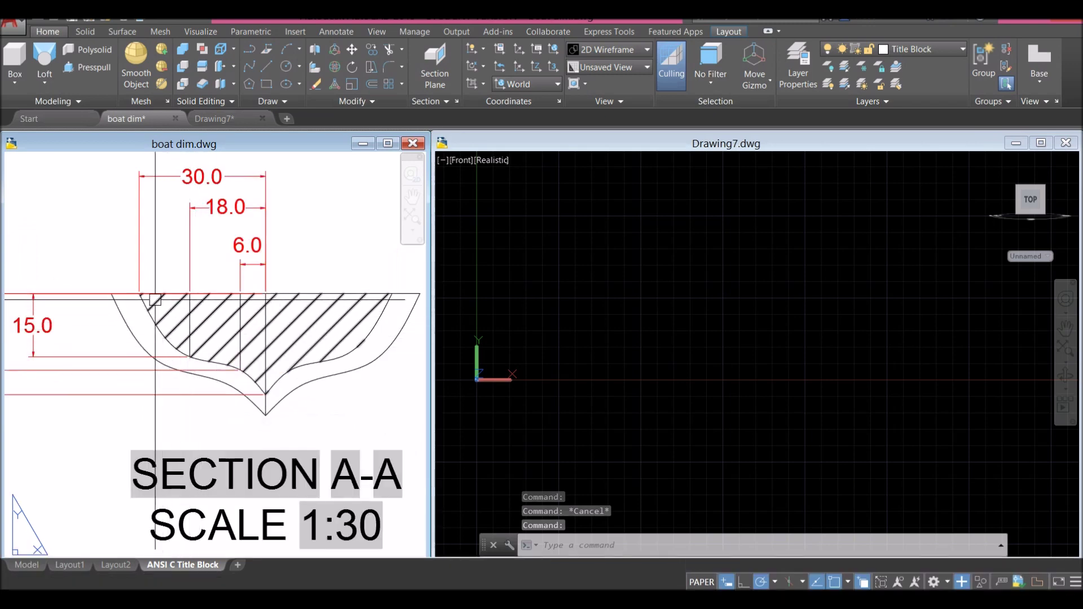
scroll(342, 326, "down", 2)
Draw a 30-unit horizontal line in Drawing7 with Ortho mode on, as the top edge of half of Section A-A.
left_click(648, 254)
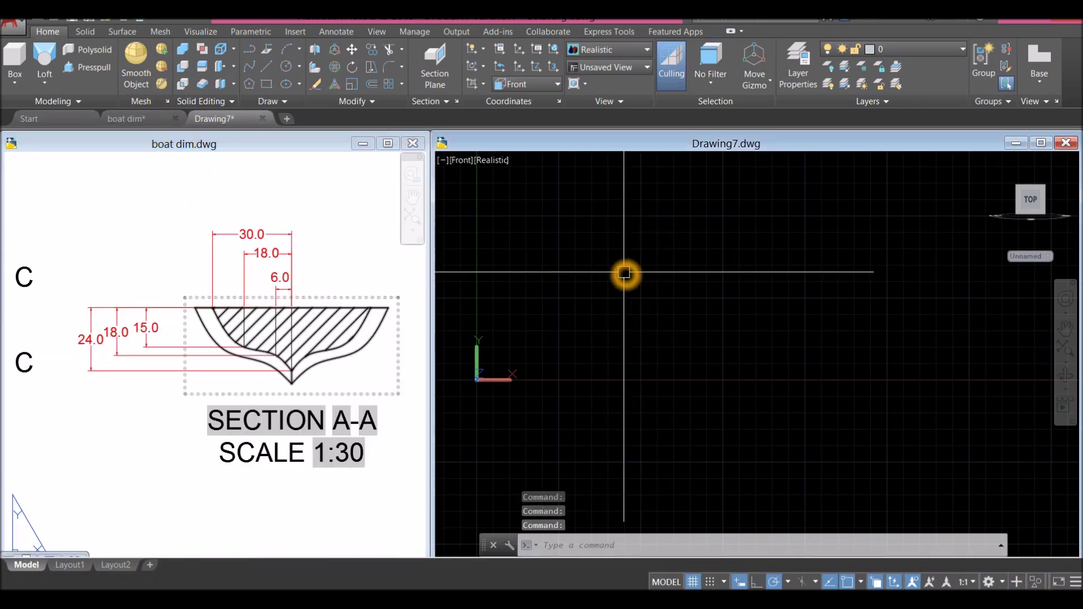
type("l")
key("Return")
middle_click_drag(624, 273, 437, 485)
middle_click_drag(508, 282, 462, 356)
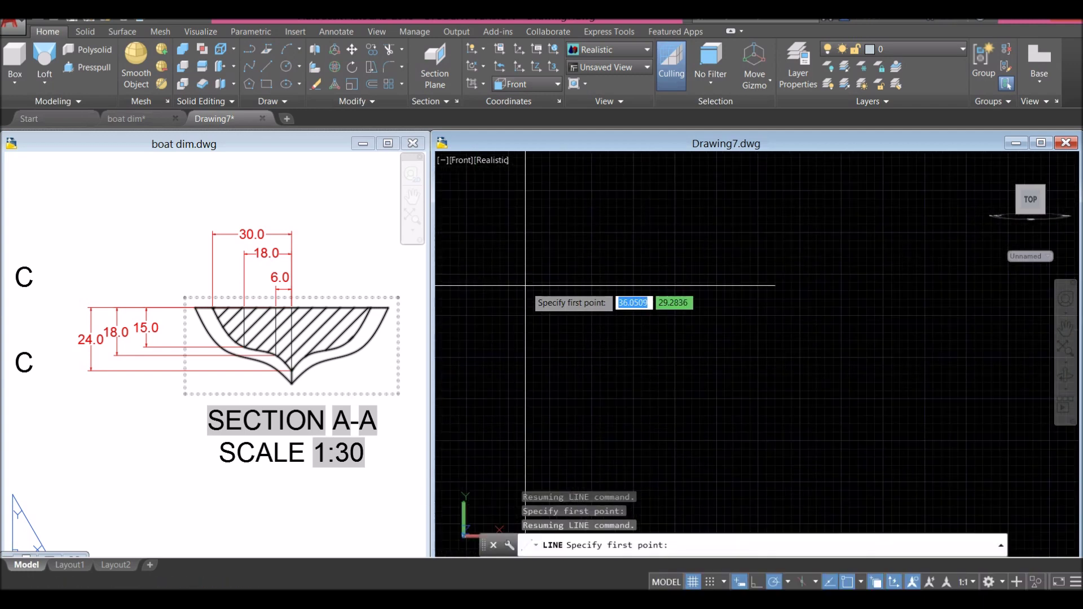
left_click(525, 286)
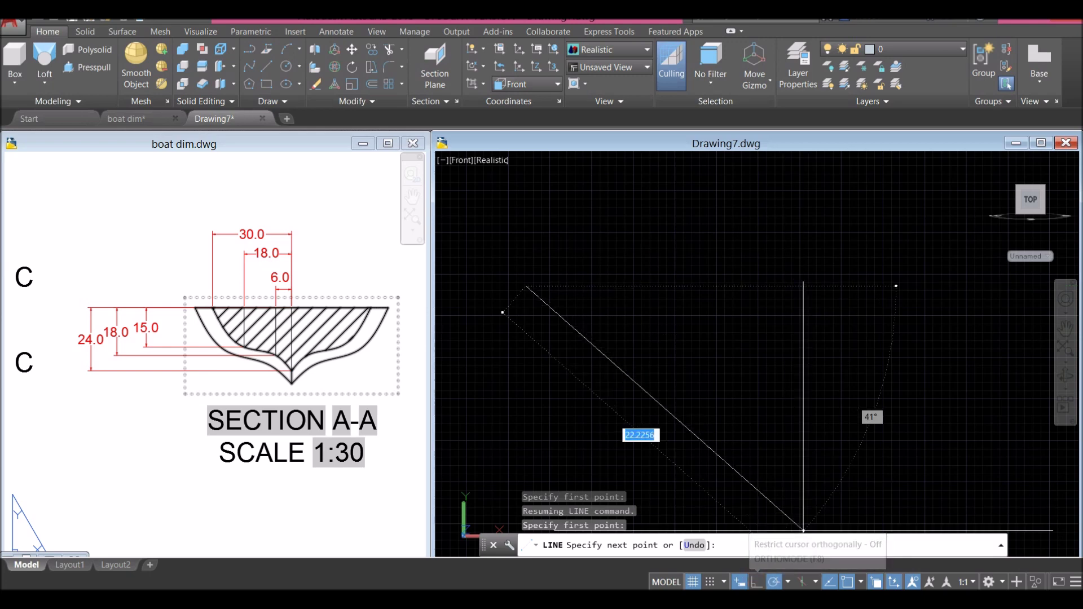
left_click(758, 580)
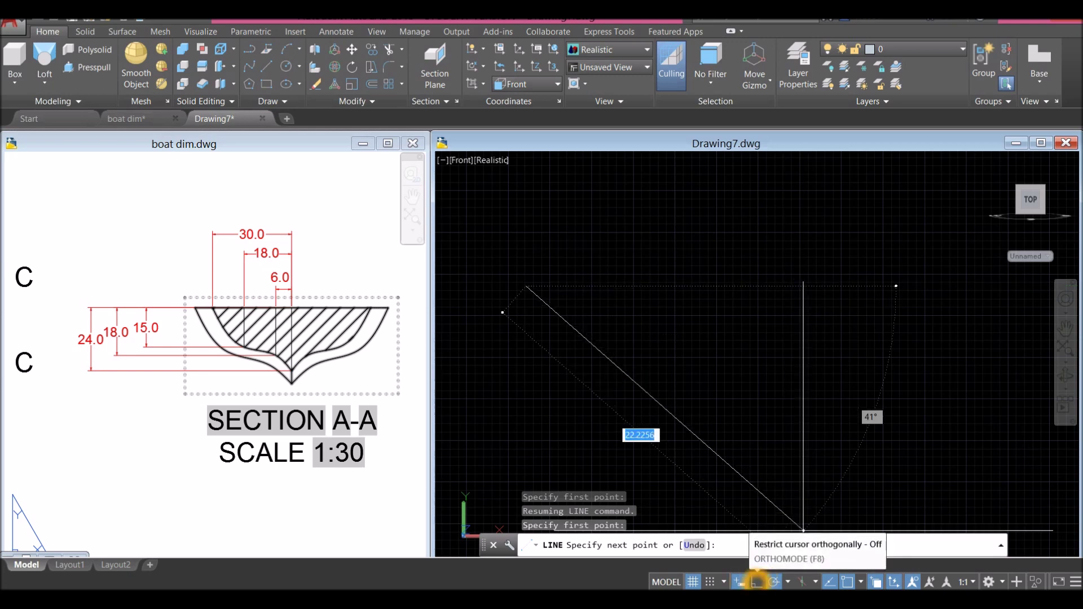
left_click(770, 318)
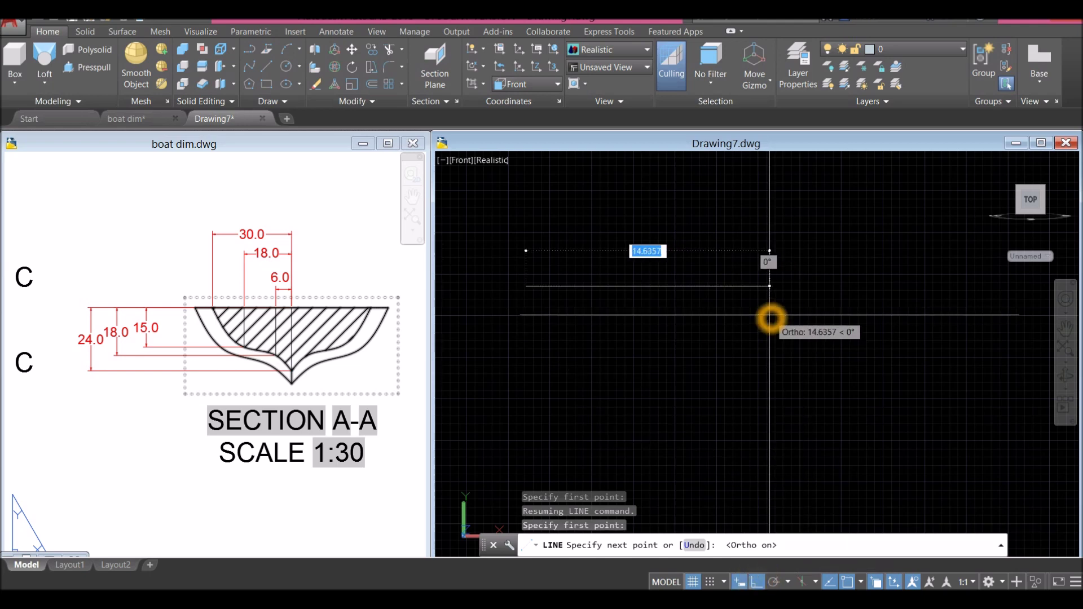
key("Return")
right_click(742, 271)
left_click(778, 278)
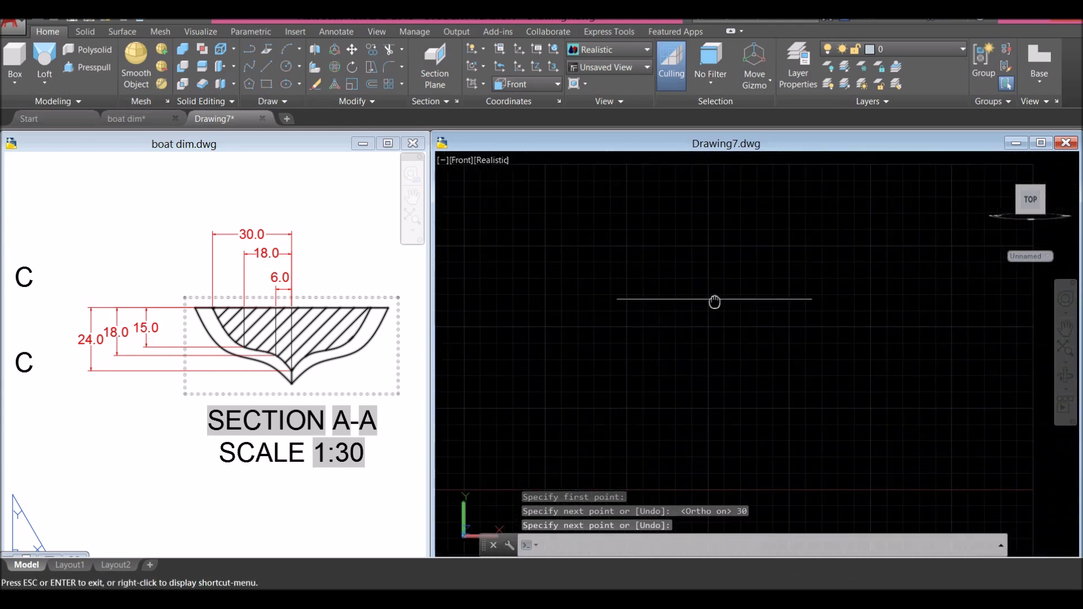
Draw a 24-unit vertical line downward from the right end of the horizontal line as the section's centerline.
left_click(224, 359)
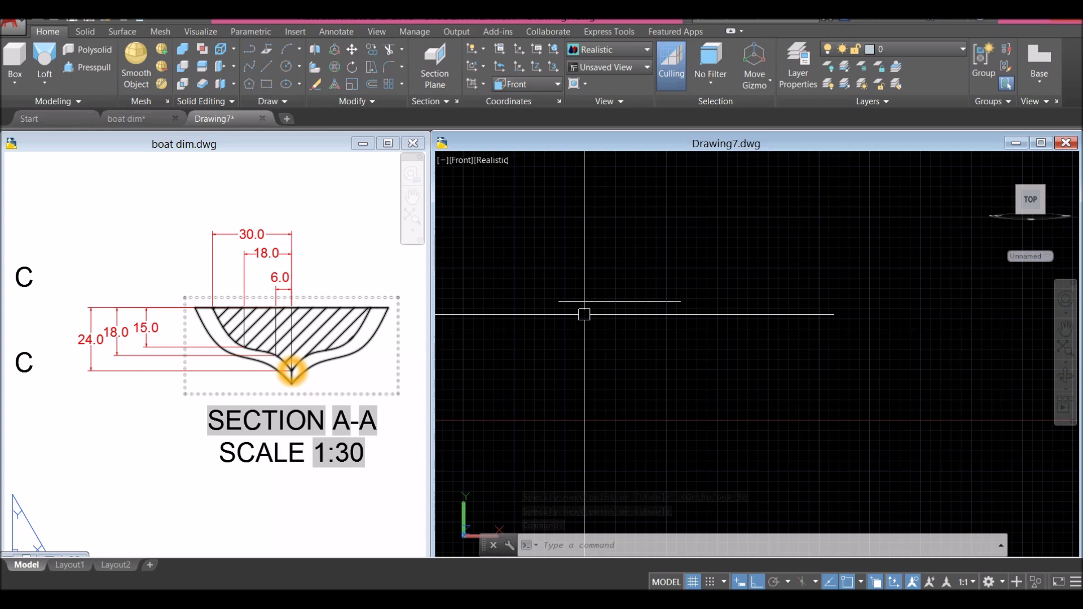
left_click(576, 334)
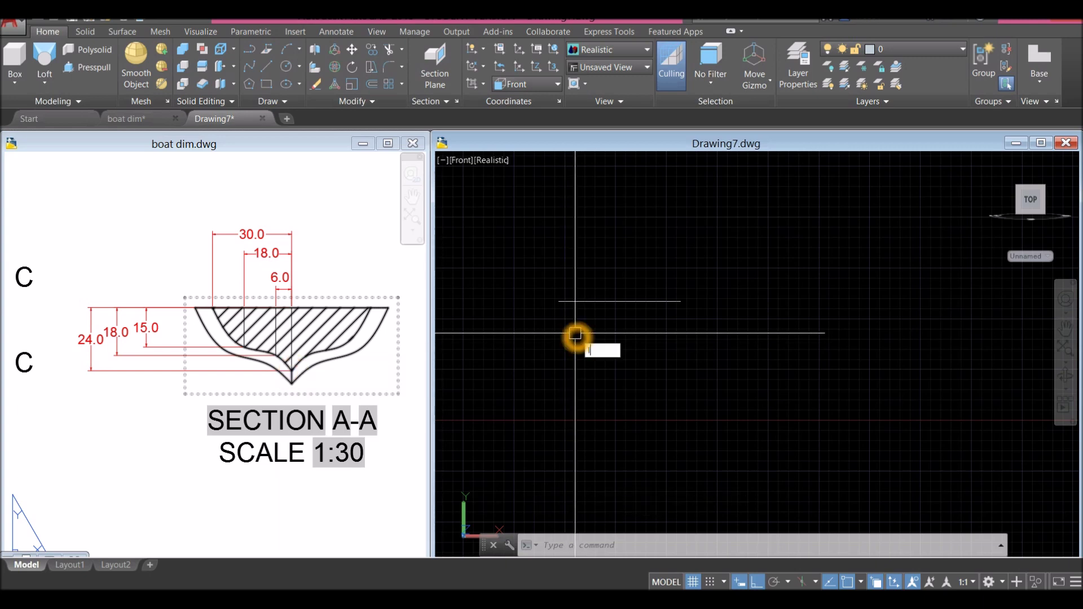
type("l")
key("Return")
left_click(681, 302)
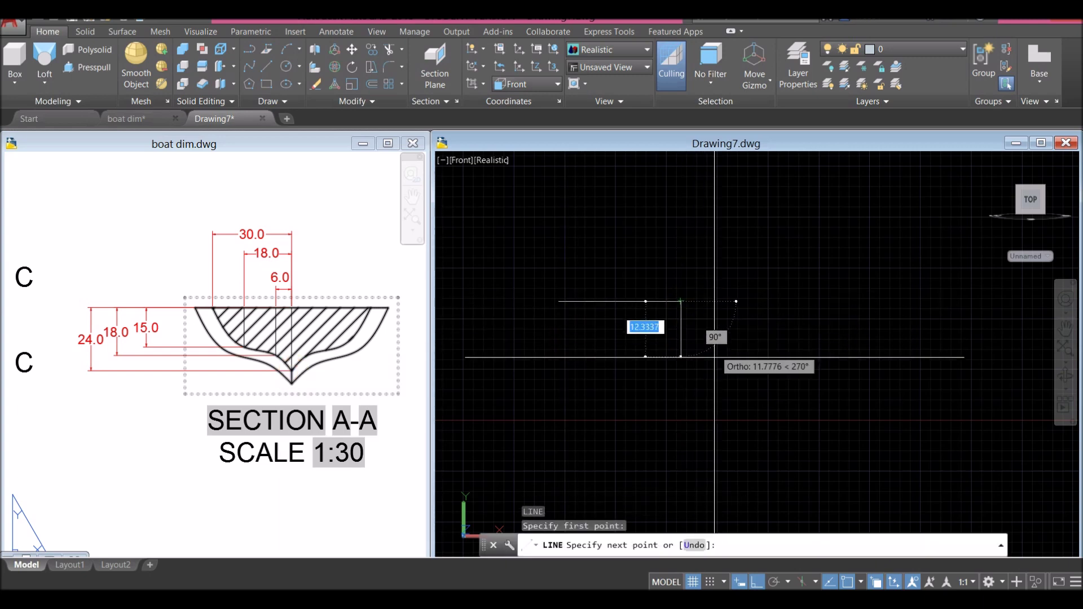
left_click(705, 383)
type("24")
right_click(719, 312)
left_click(753, 320)
key("Return")
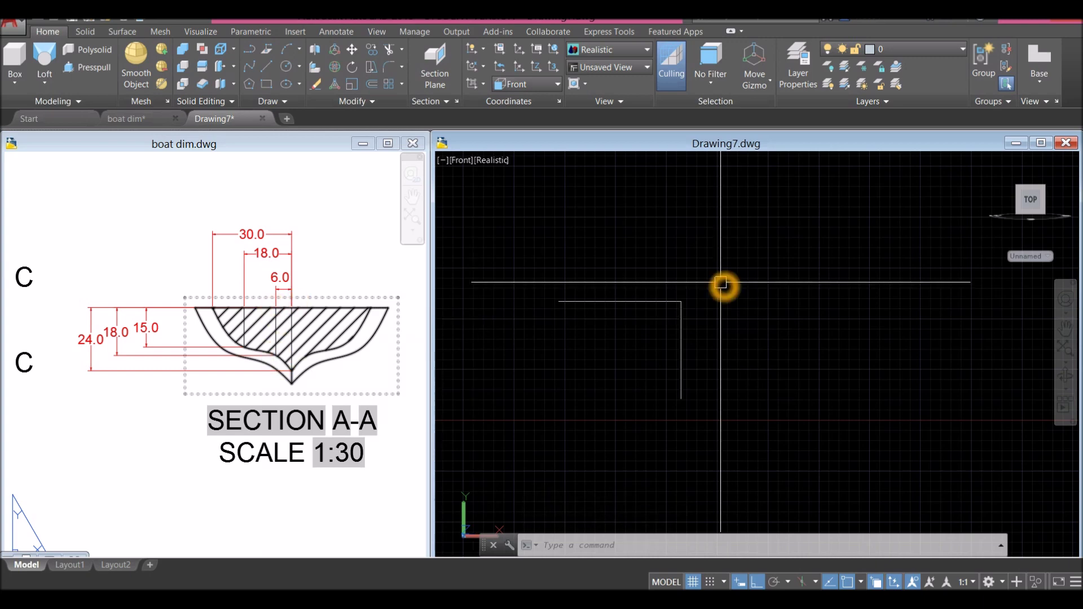
type("L")
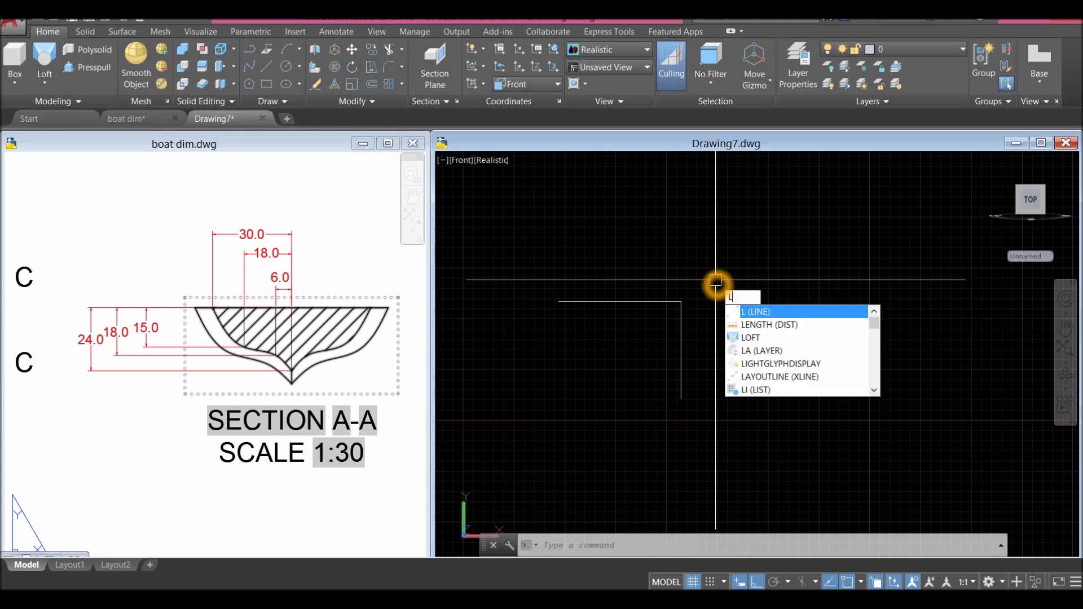
key("Return")
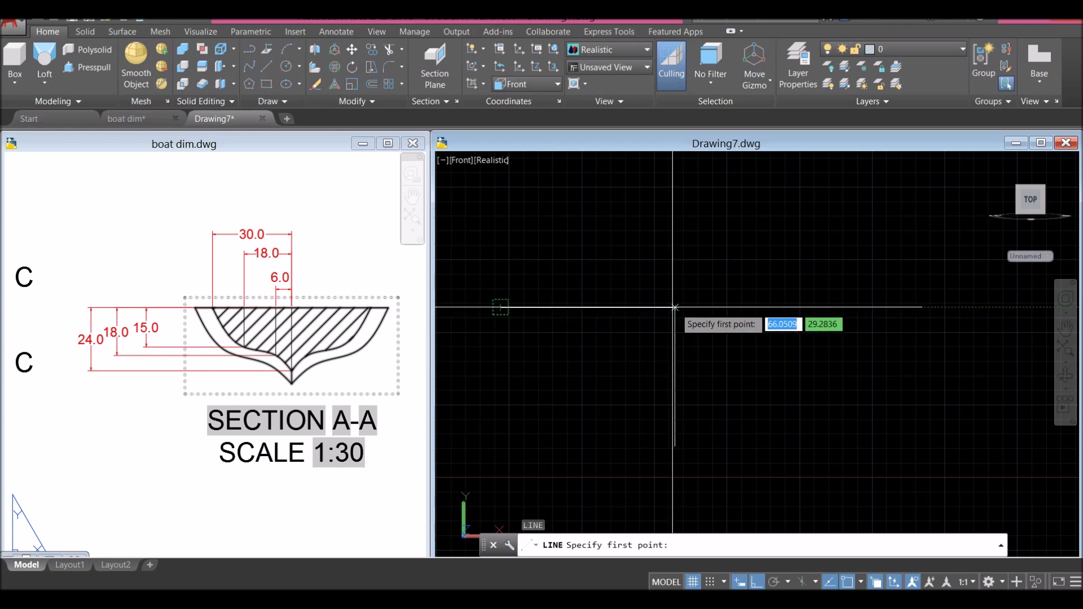
left_click(621, 312)
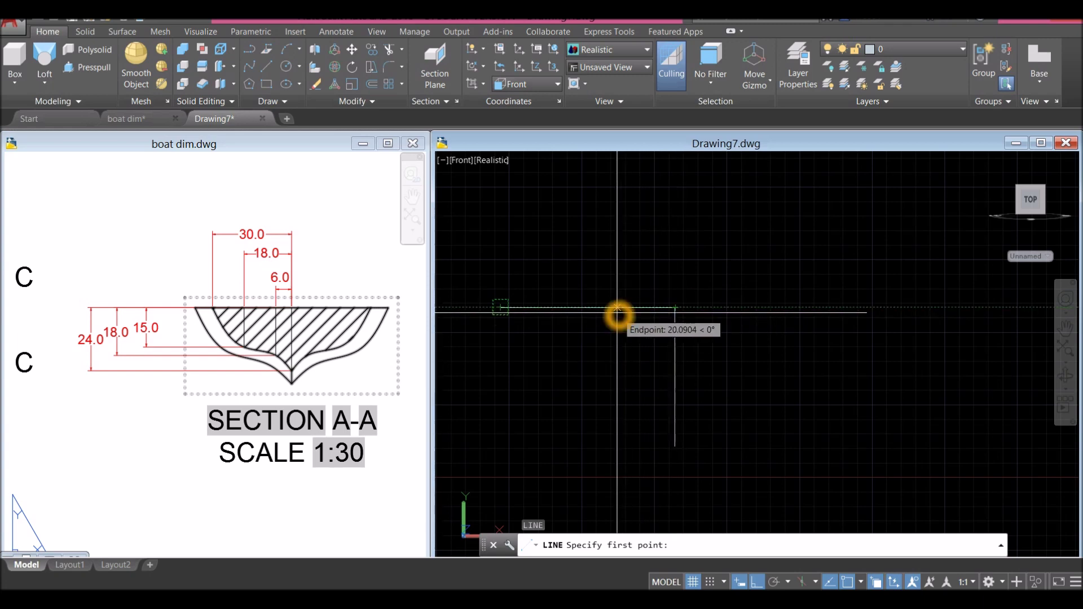
type("6")
key("Return")
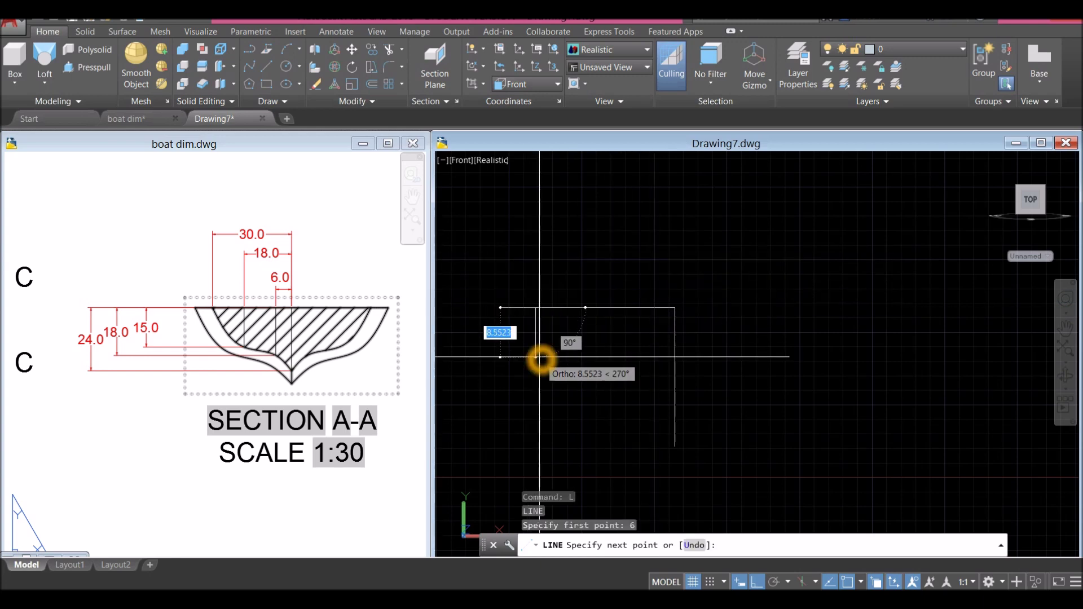
key("Escape")
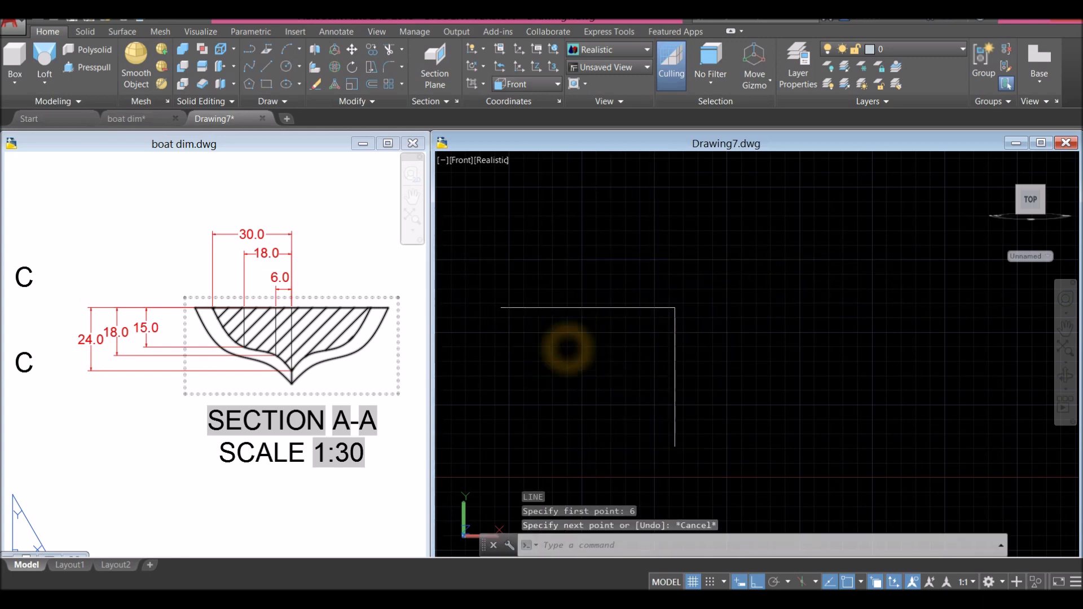
Draw an 18-unit vertical line down from the top edge, starting 6 units left of the Section A-A centerline.
key("Return")
left_click(625, 308)
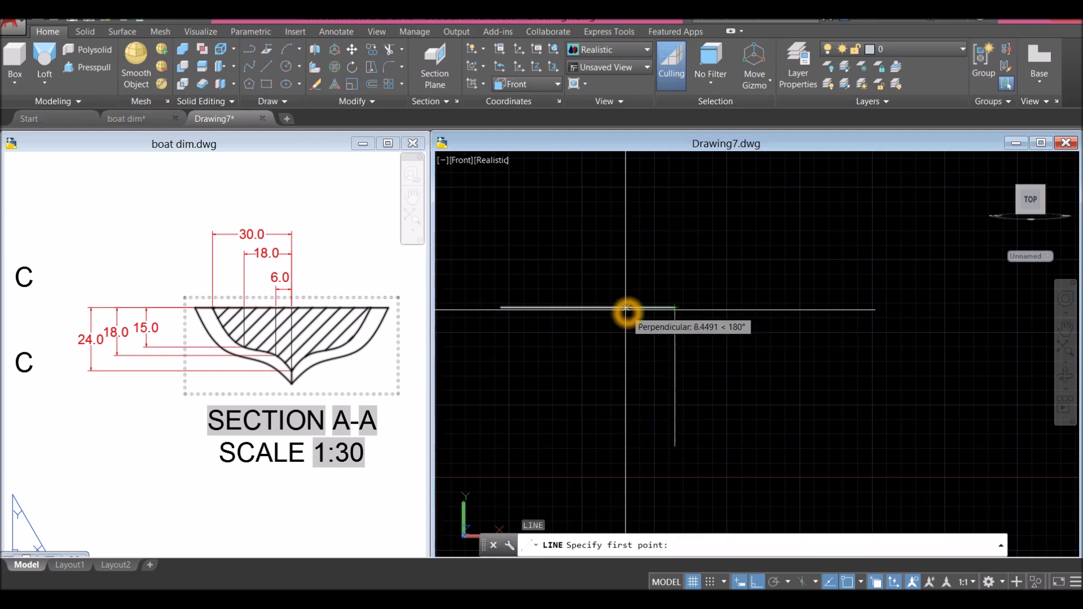
key("Return")
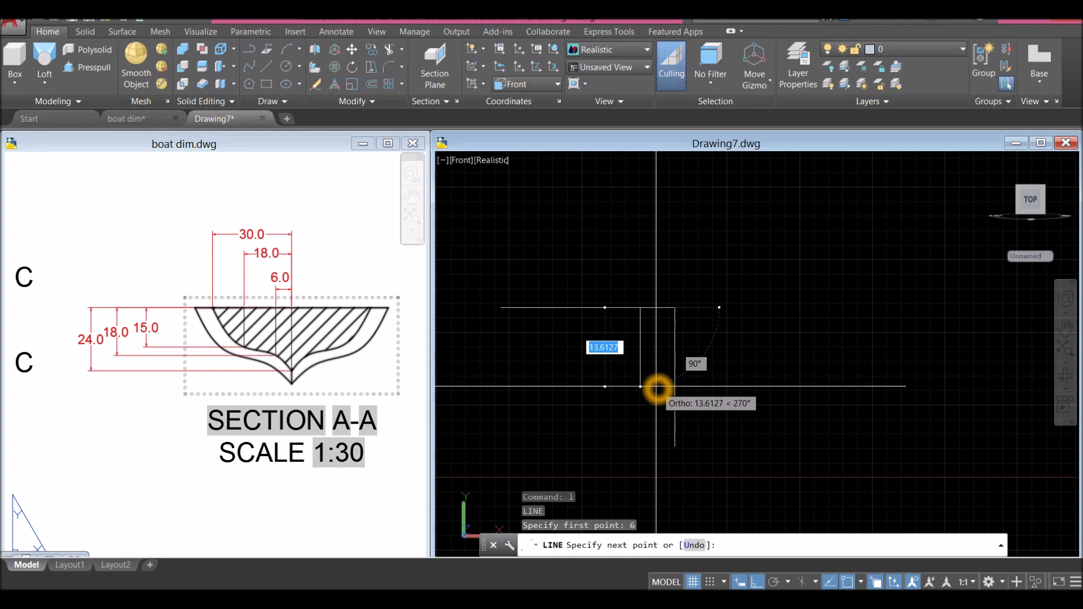
type("18")
key("Return")
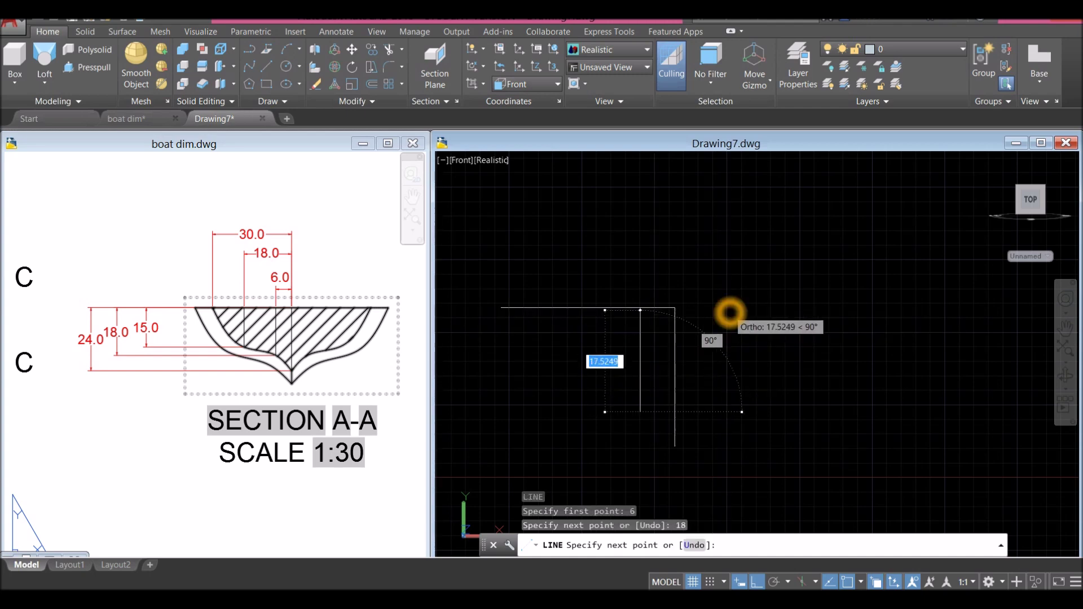
key("Return")
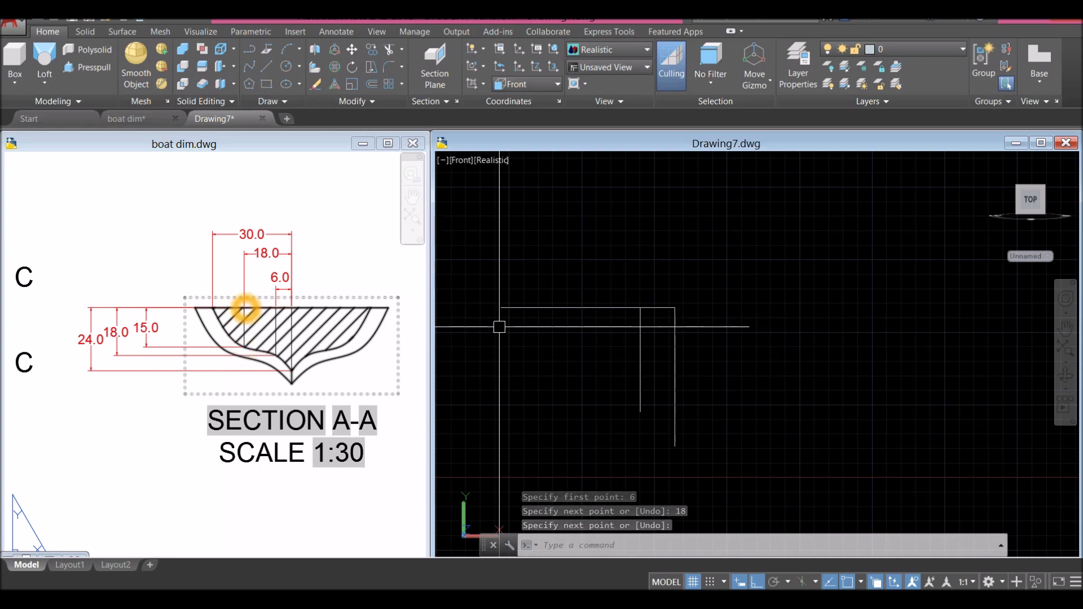
Draw a 15-unit vertical line down from the top edge, starting 18 units left of the Section A-A centerline.
left_click(750, 220)
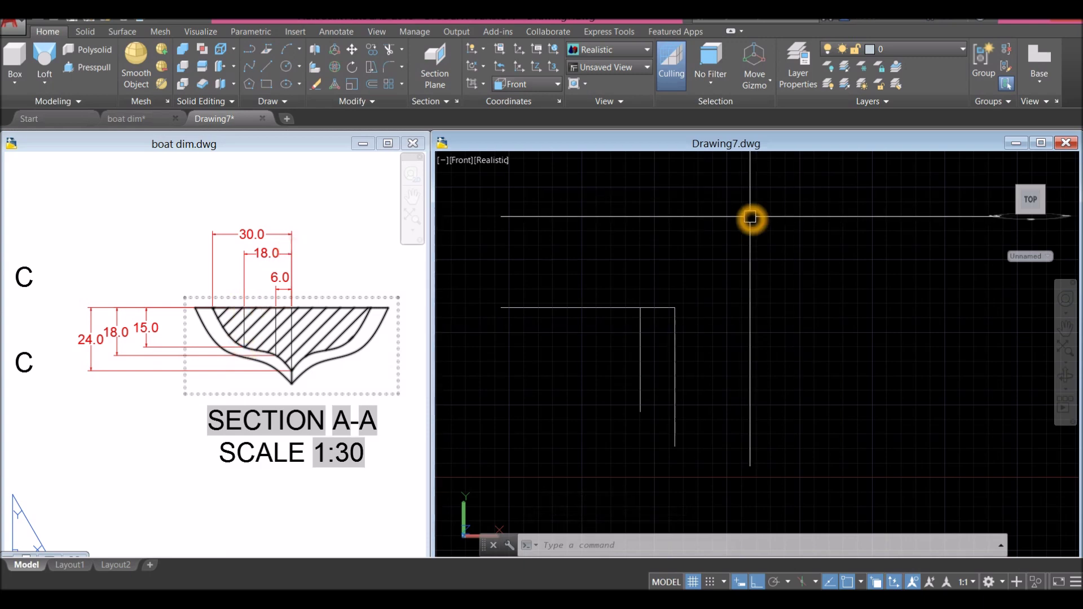
type("L")
key("Return")
left_click(675, 309)
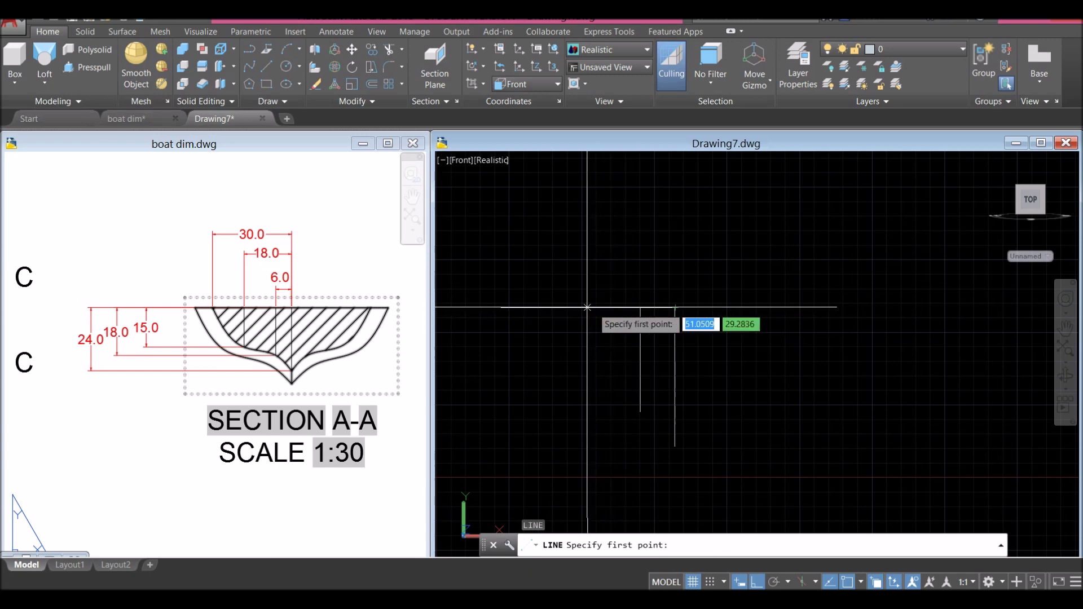
left_click(470, 311)
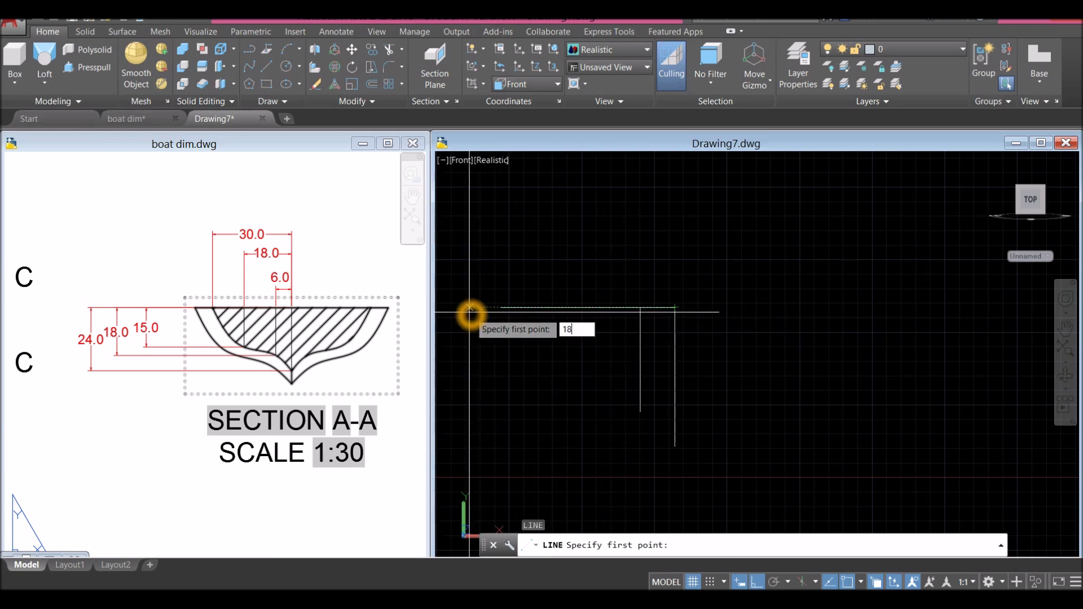
key("Return")
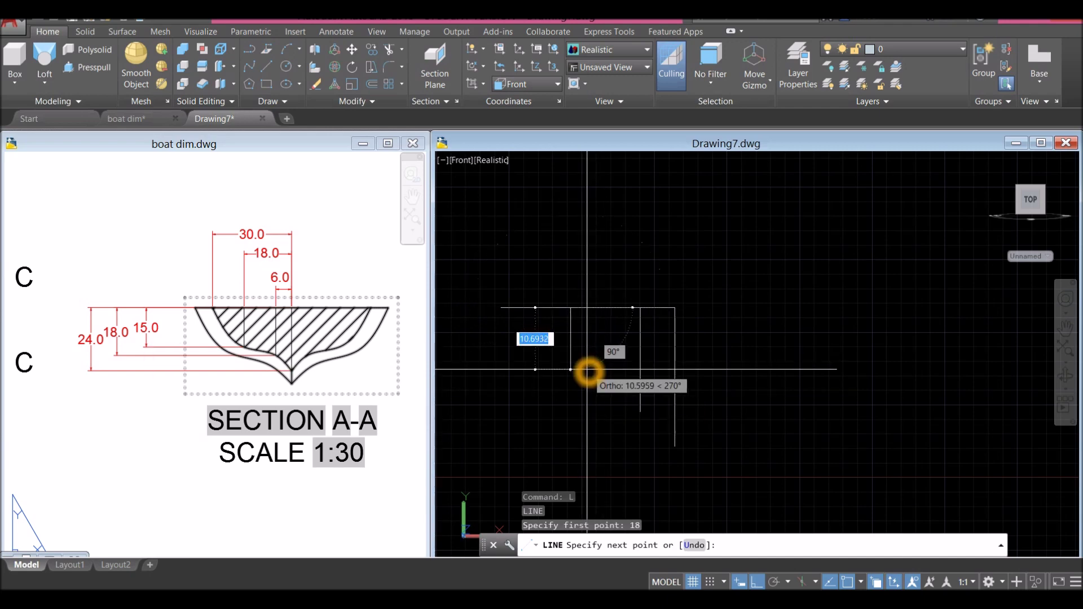
key("Return")
right_click(685, 231)
left_click(727, 241)
Draw a spline from the top edge's left end through both offset lines' lower ends to the centerline's bottom, turning Polar Tracking on.
middle_click_drag(549, 332, 587, 305)
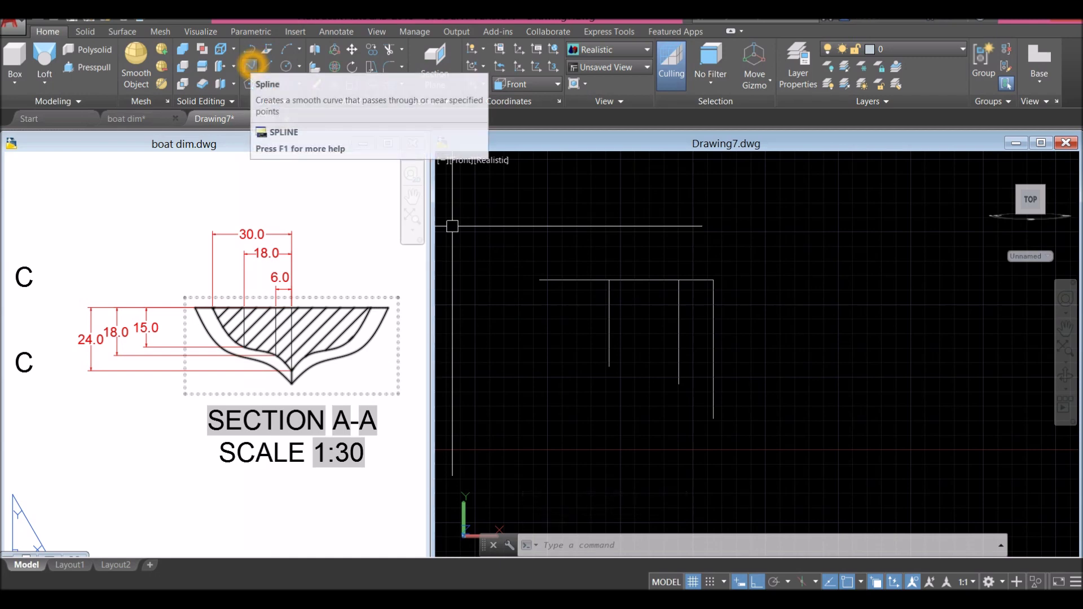
left_click(707, 224)
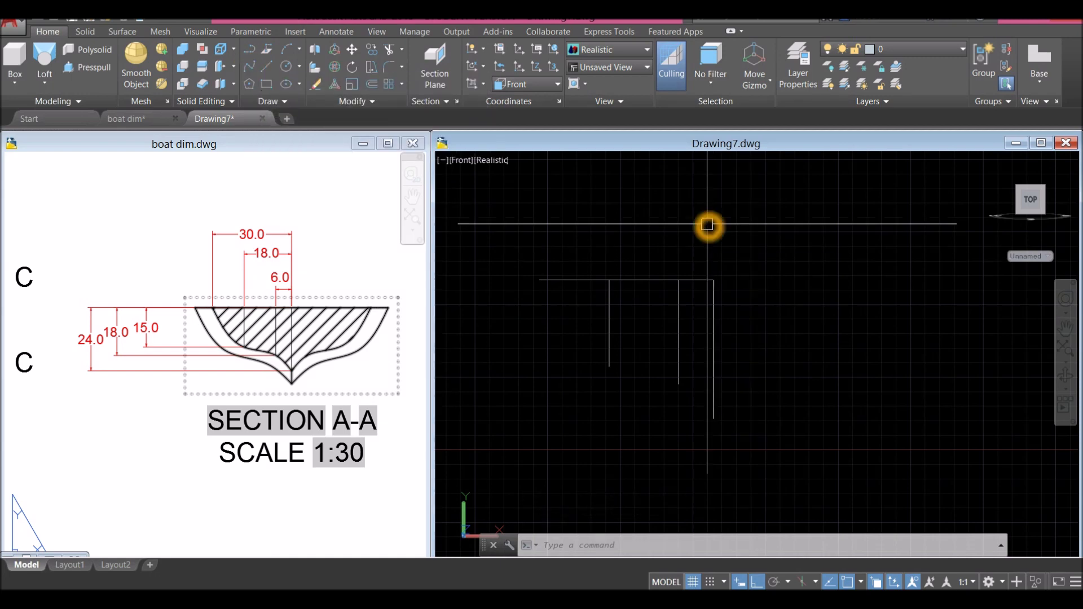
type("sPL")
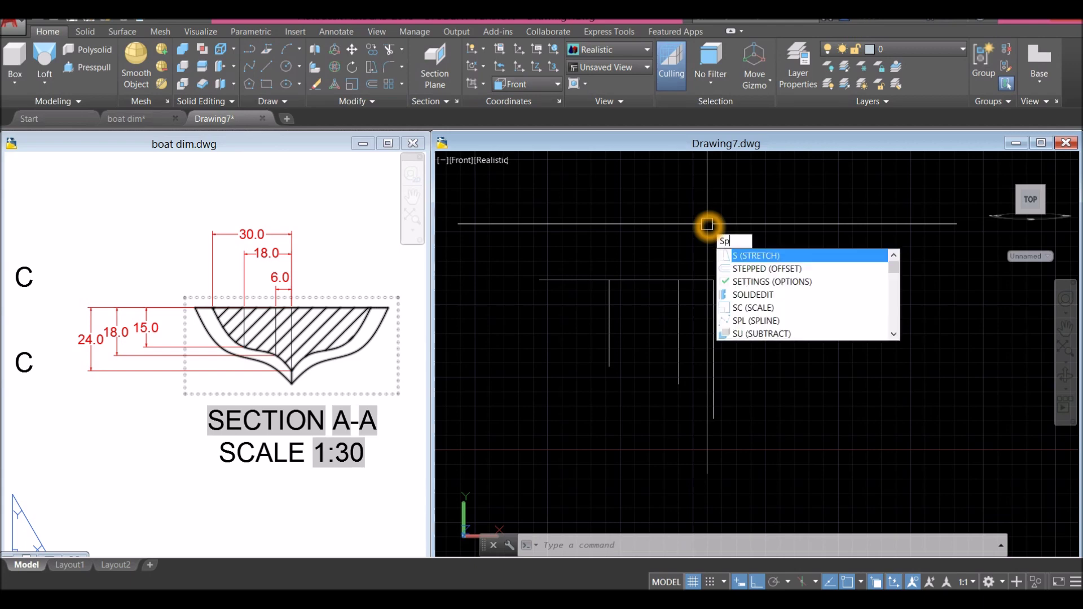
key("Return")
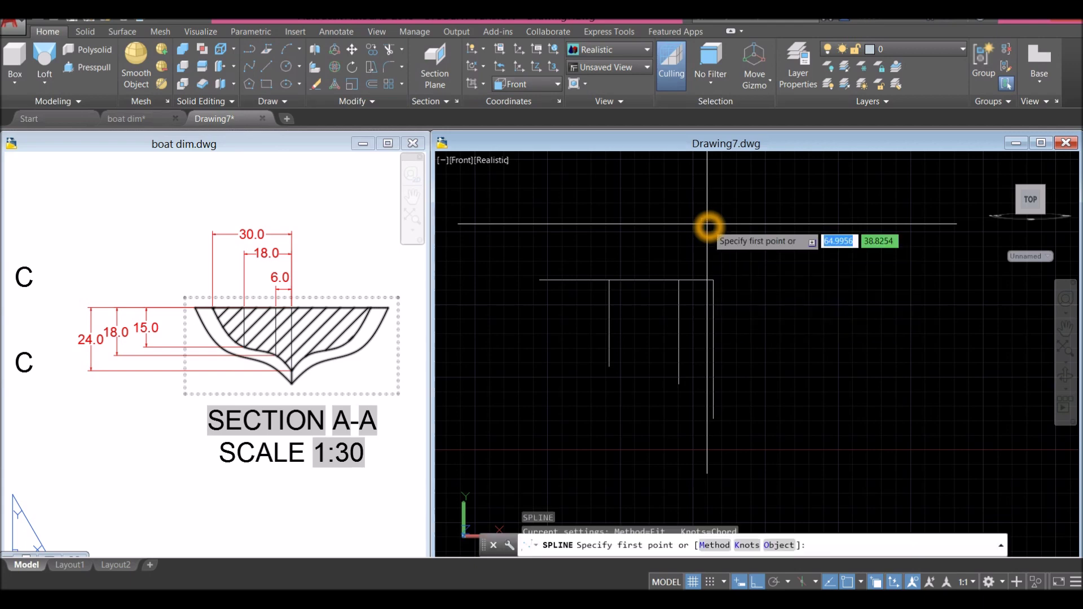
left_click(549, 278)
left_click(609, 366)
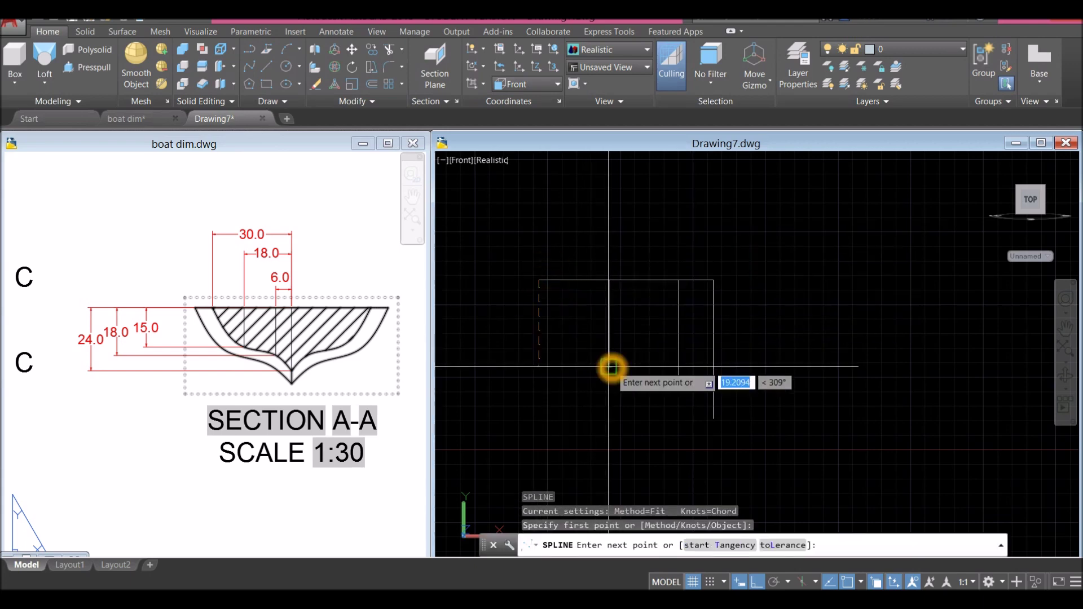
left_click(609, 366)
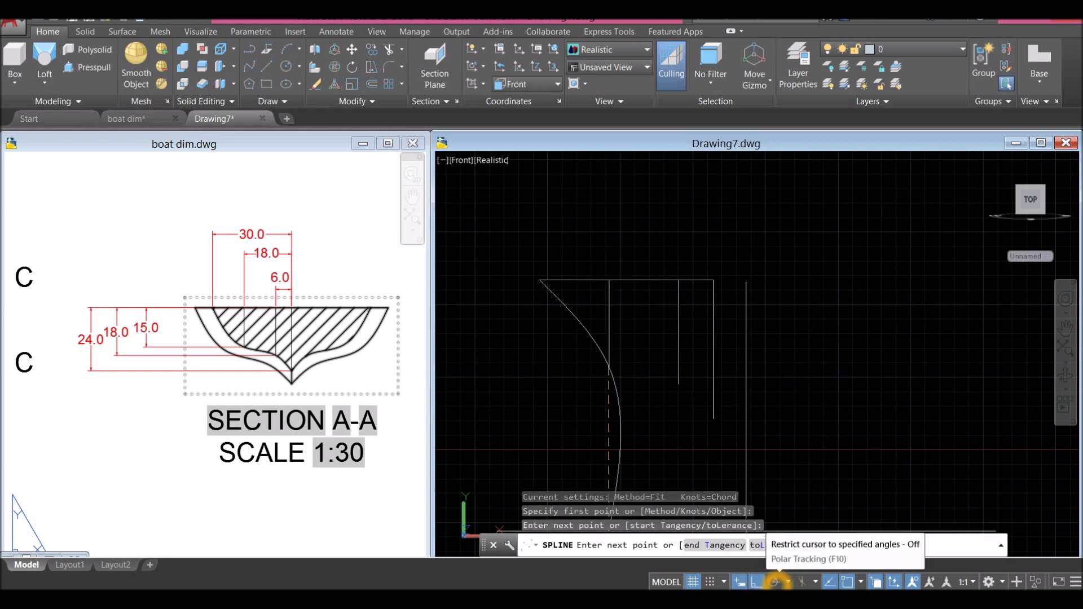
left_click(775, 582)
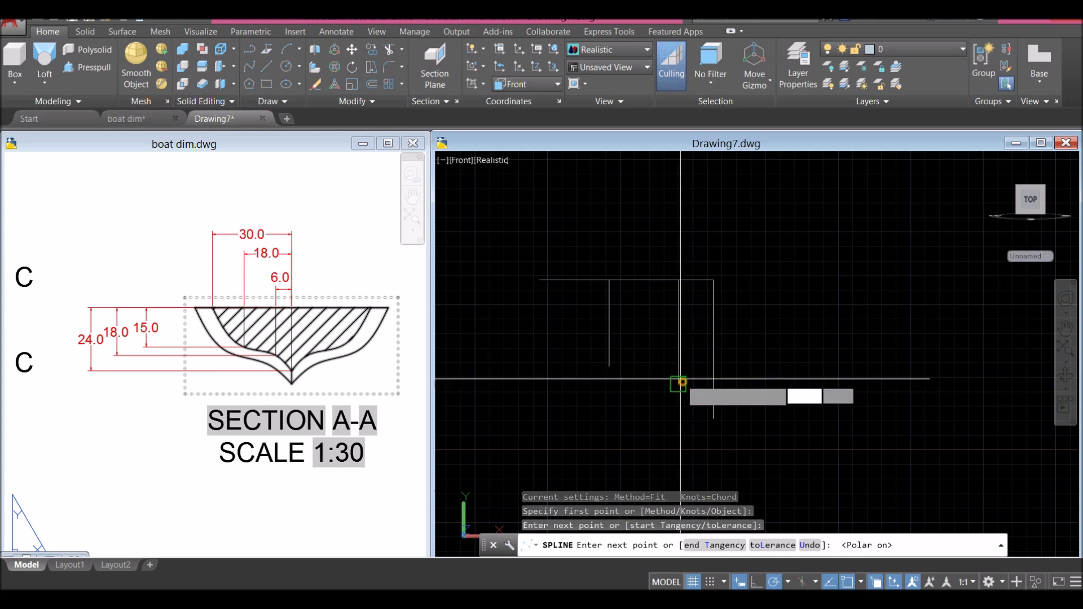
left_click(680, 383)
left_click(714, 418)
right_click(761, 339)
left_click(781, 351)
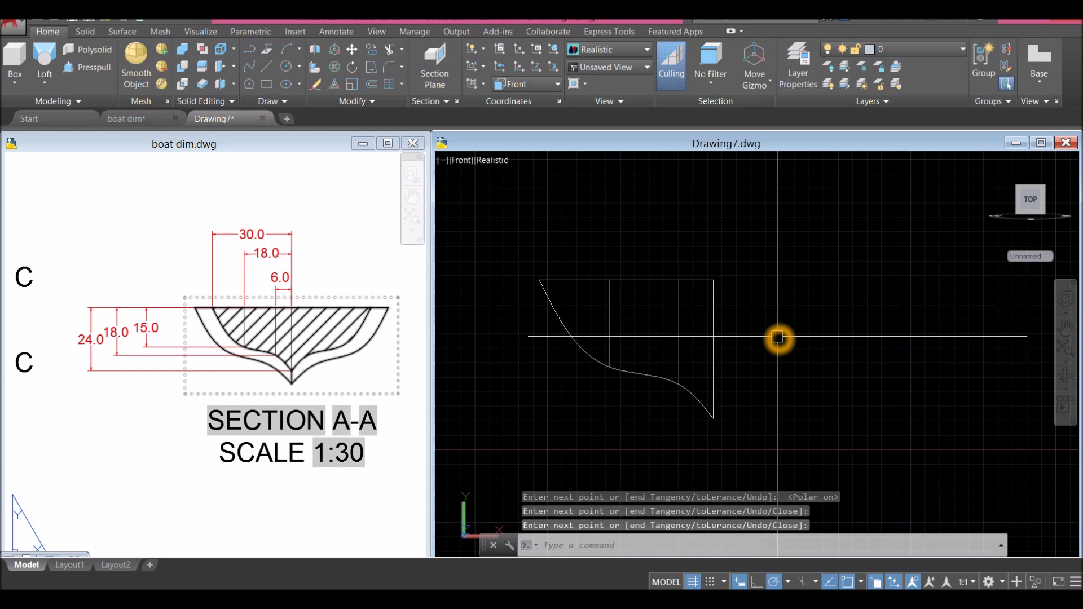
Delete the two vertical helper lines inside the Section A-A half profile.
left_click(679, 338)
left_click(612, 331)
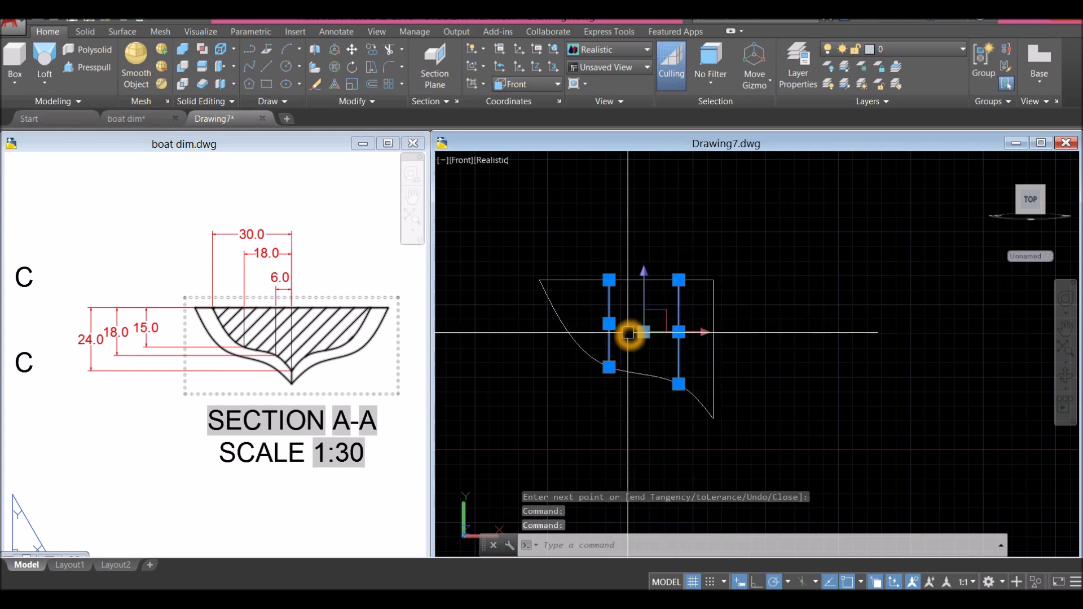
key("Delete")
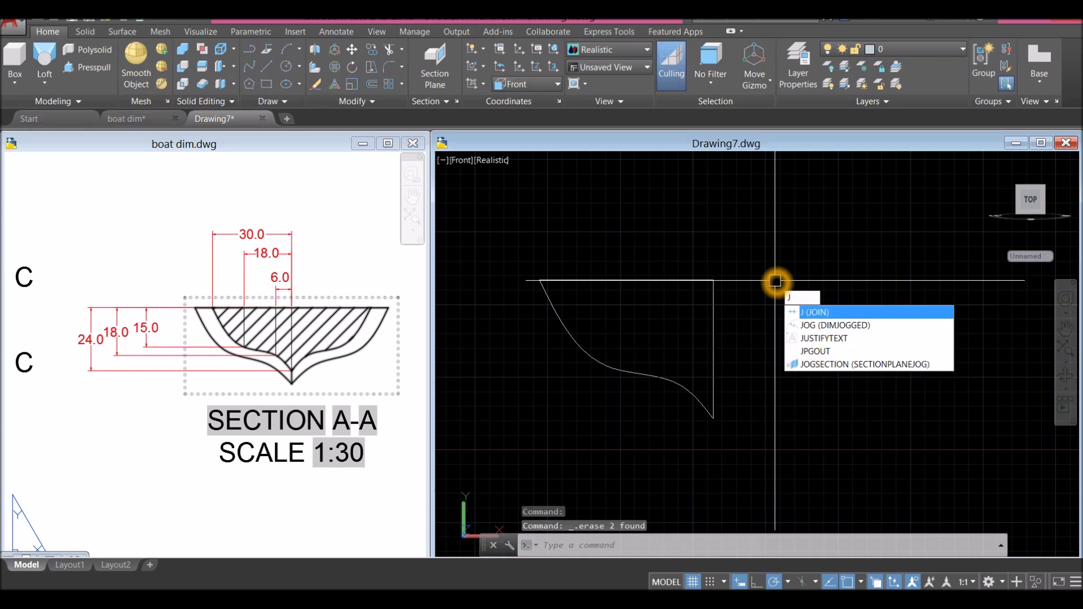
Join the top edge, the centerline and the spline into one Section A-A half profile.
key("Return")
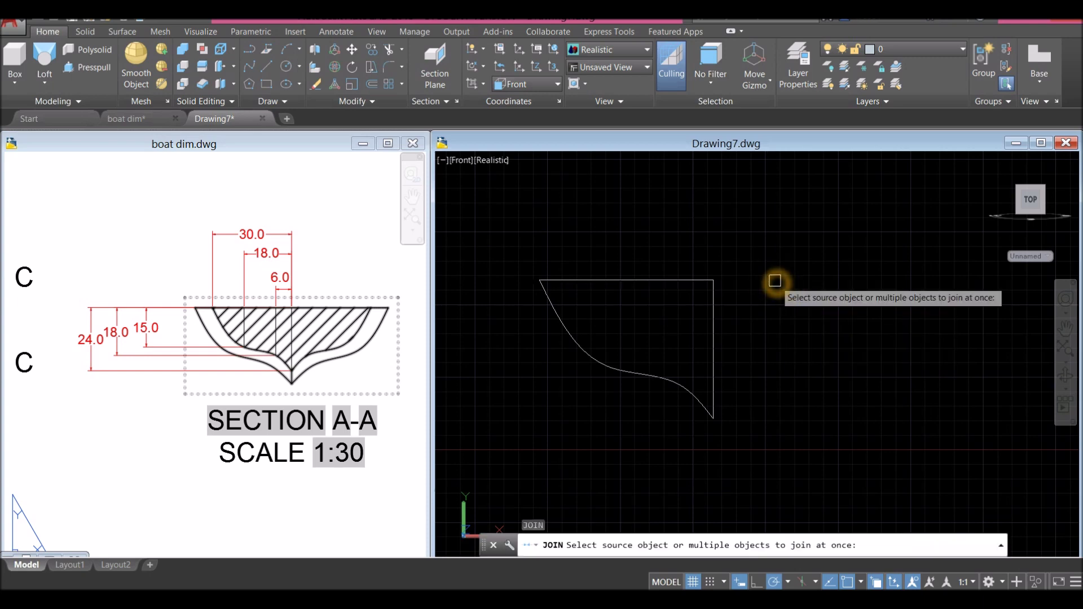
left_click(512, 249)
left_click(812, 446)
right_click(768, 358)
left_click(711, 338)
key("Escape")
Make room beside the Section A-A profile in Drawing7 and switch to the boat dim drawing.
scroll(805, 338, "down", 3)
middle_click_drag(804, 338, 643, 338)
left_click(350, 411)
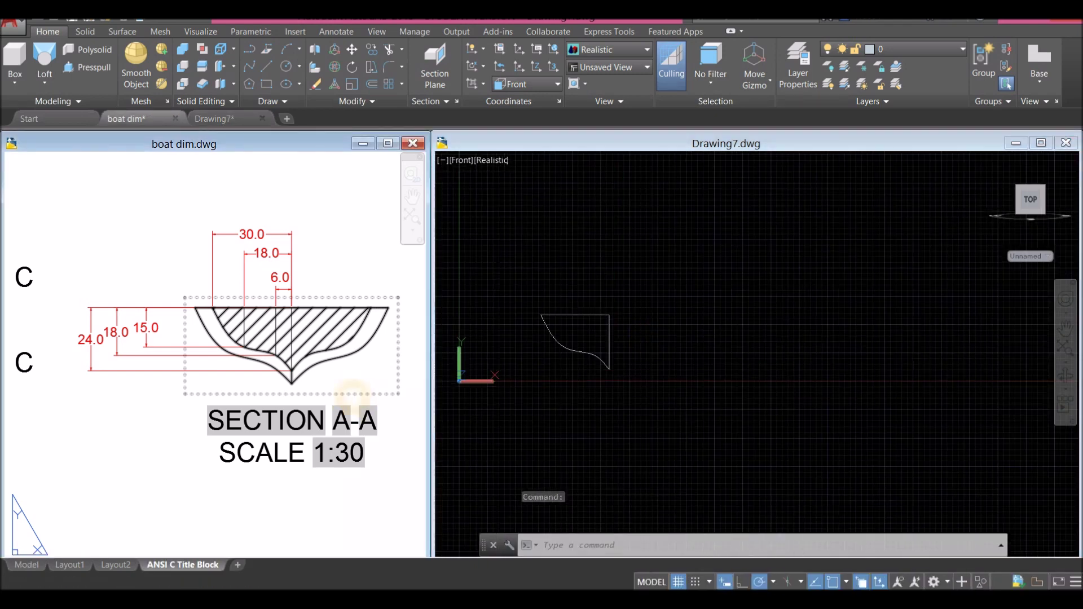
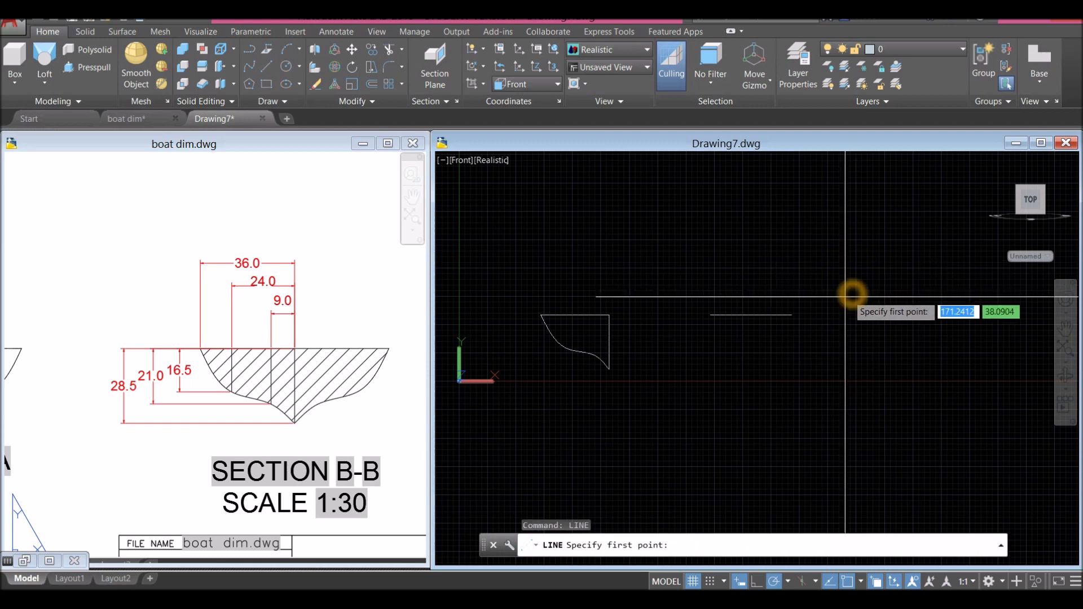
Draw a 28.5-unit vertical line downward from the right end of the new top edge as Section B-B's centerline.
left_click(737, 333)
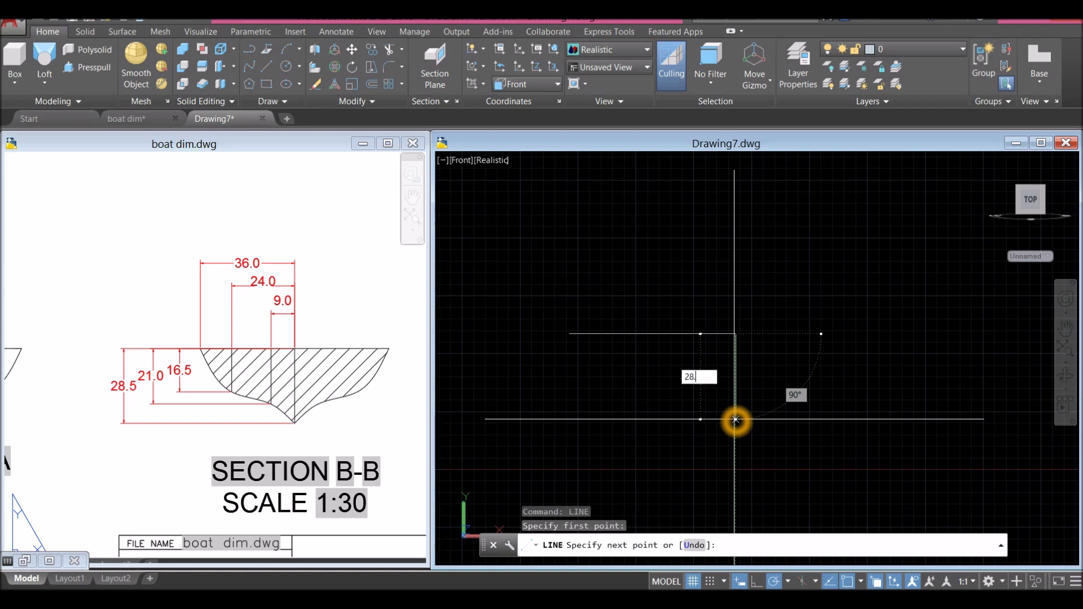
key("Return")
right_click(795, 333)
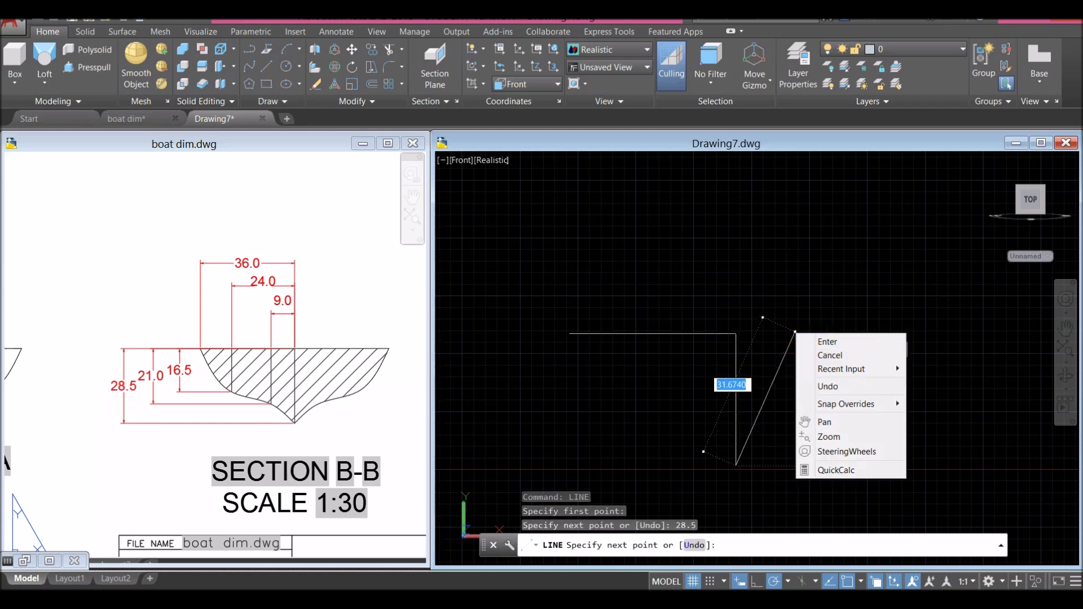
key("Escape")
right_click(828, 279)
key("Escape")
Draw a 21-unit vertical line down from the top edge, starting 9 units left of the Section B-B centerline.
scroll(701, 279, "down", 2)
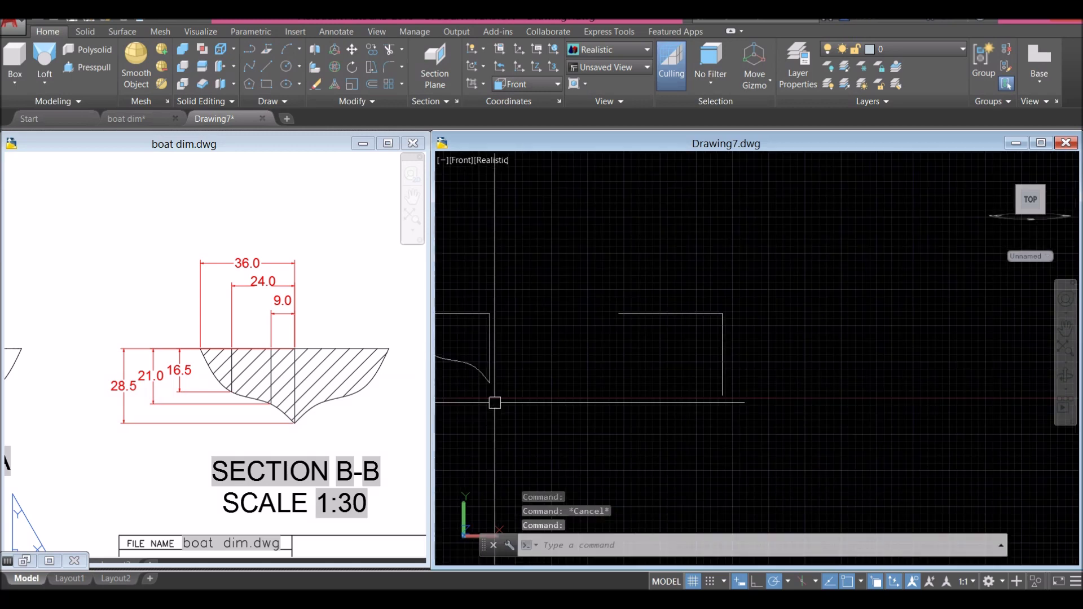
scroll(746, 270, "up", 2)
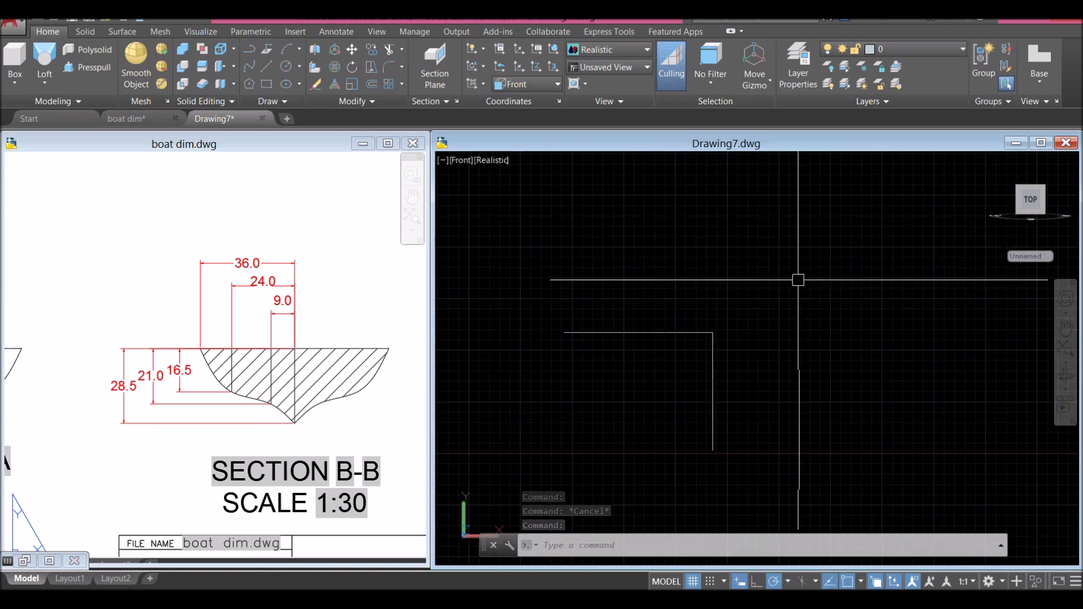
key("Return")
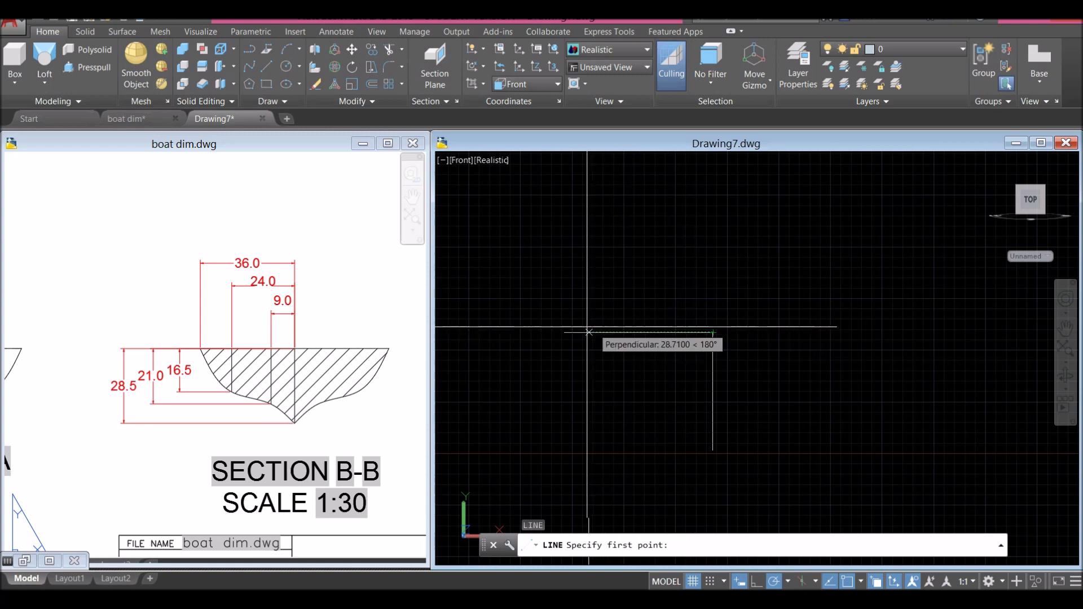
left_click(525, 337)
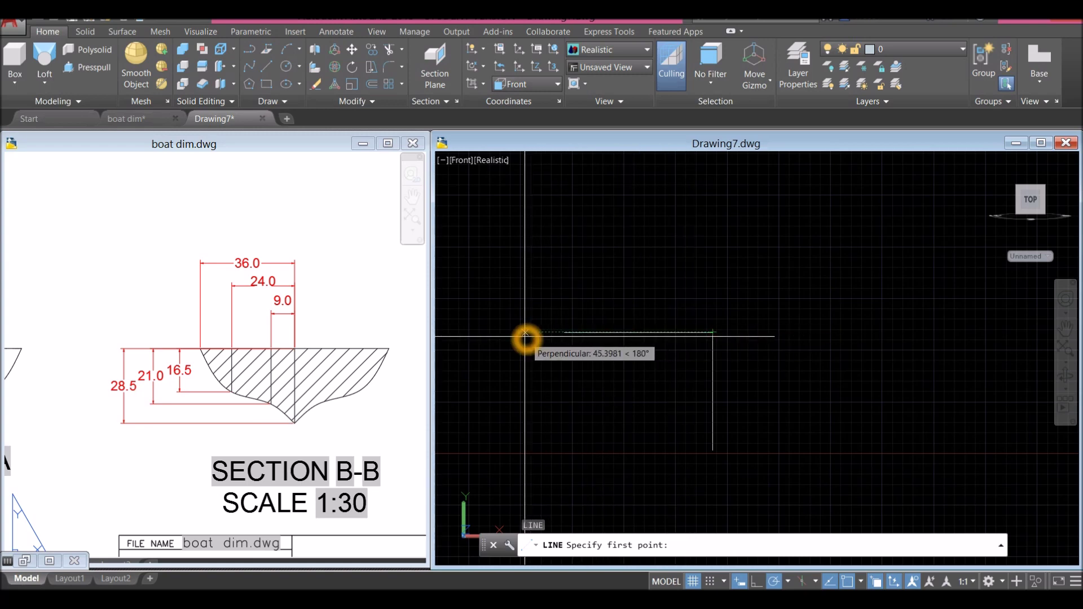
type("9")
key("Return")
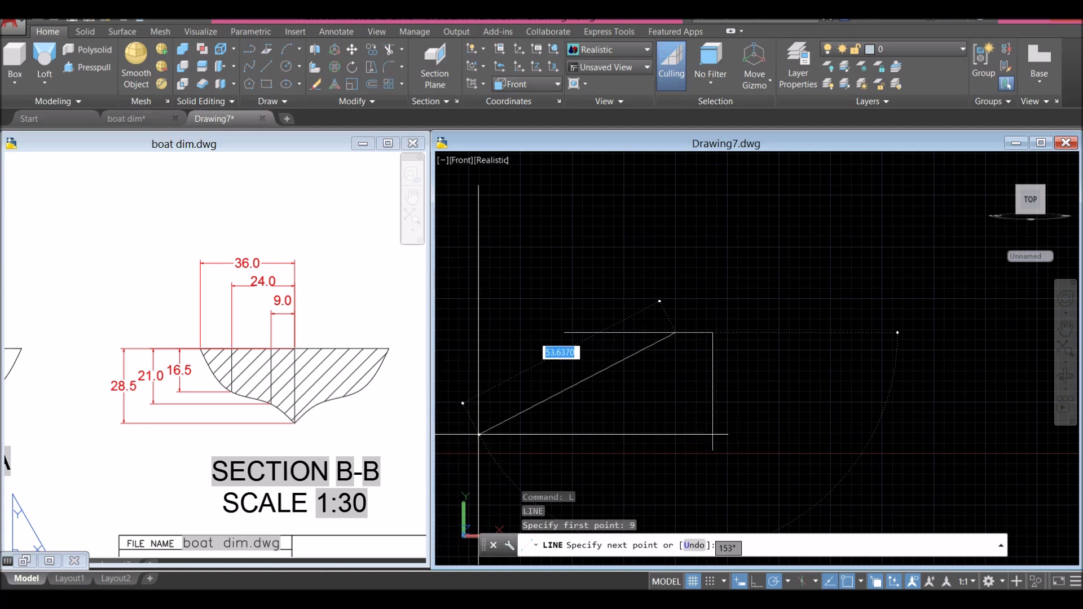
left_click(676, 428)
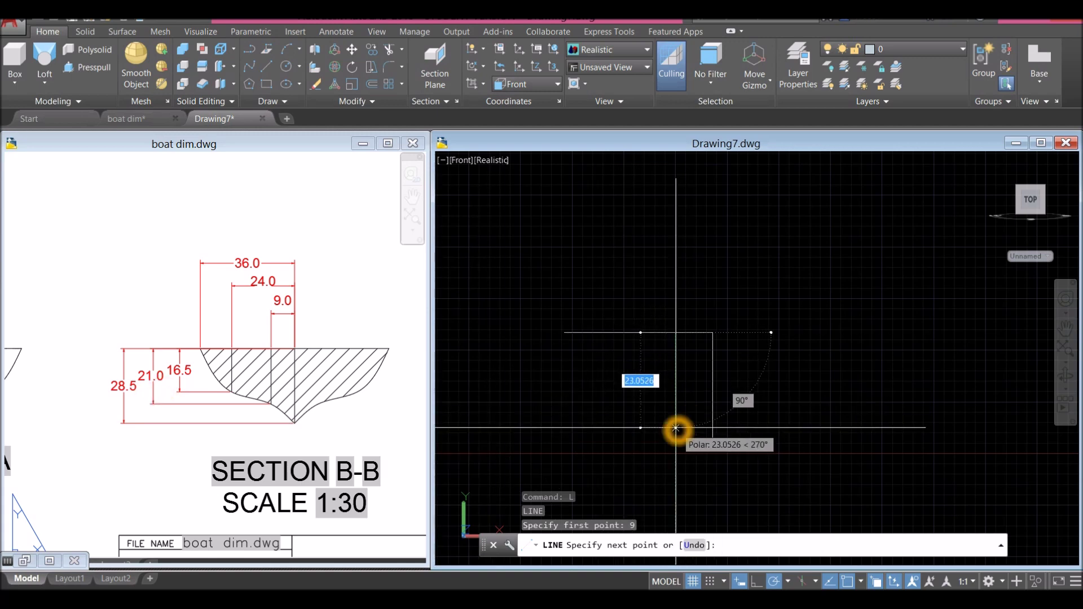
key("Return")
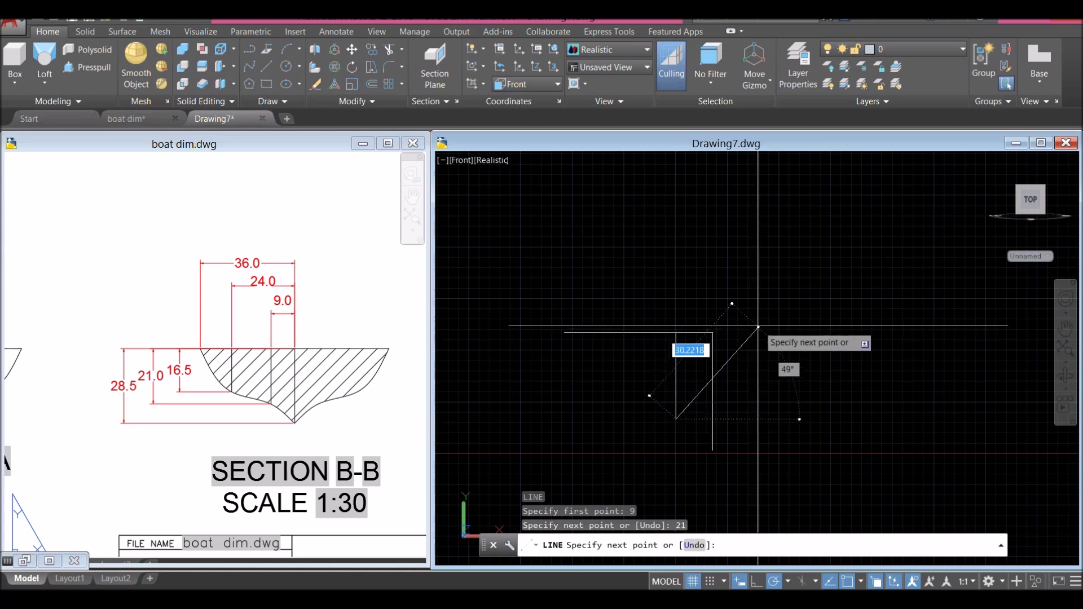
Draw a 16.5-unit vertical line down from the top edge, starting 24 units left of the Section B-B centerline.
right_click(757, 331)
left_click(796, 331)
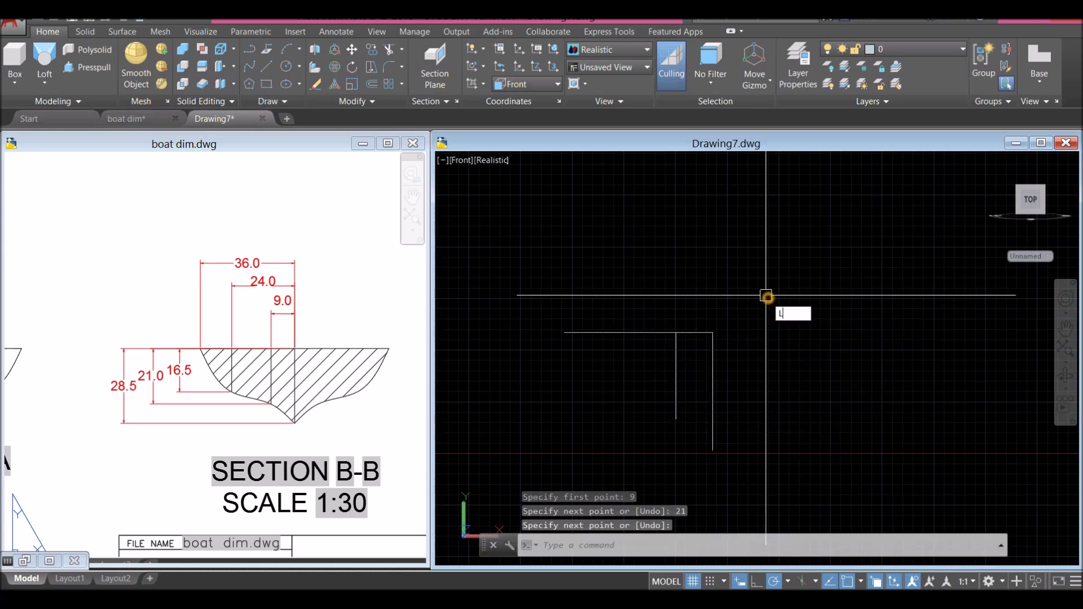
type("L")
key("Return")
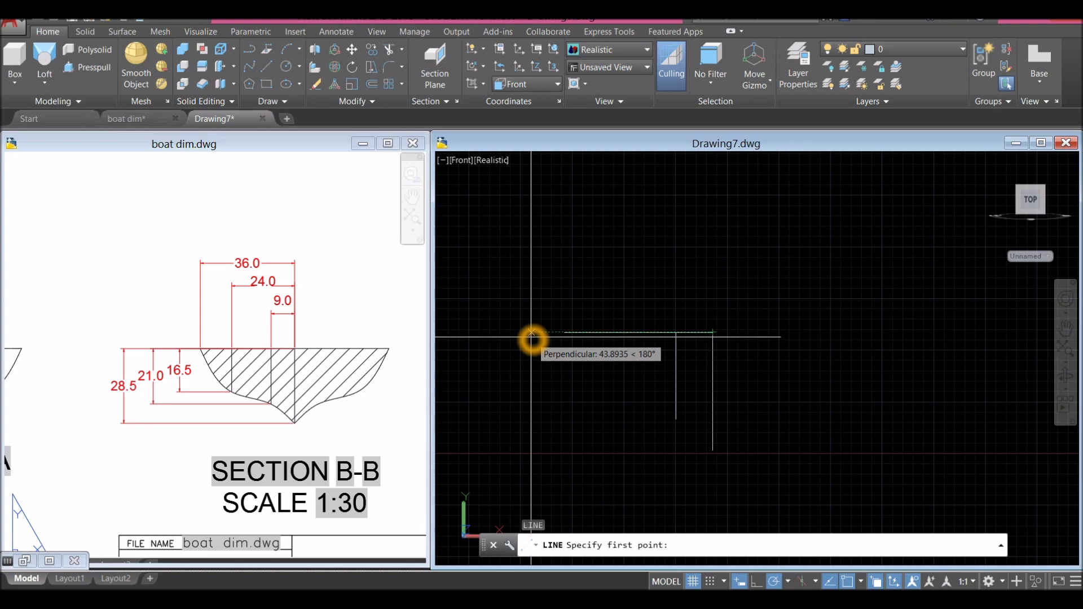
type("24")
key("Return")
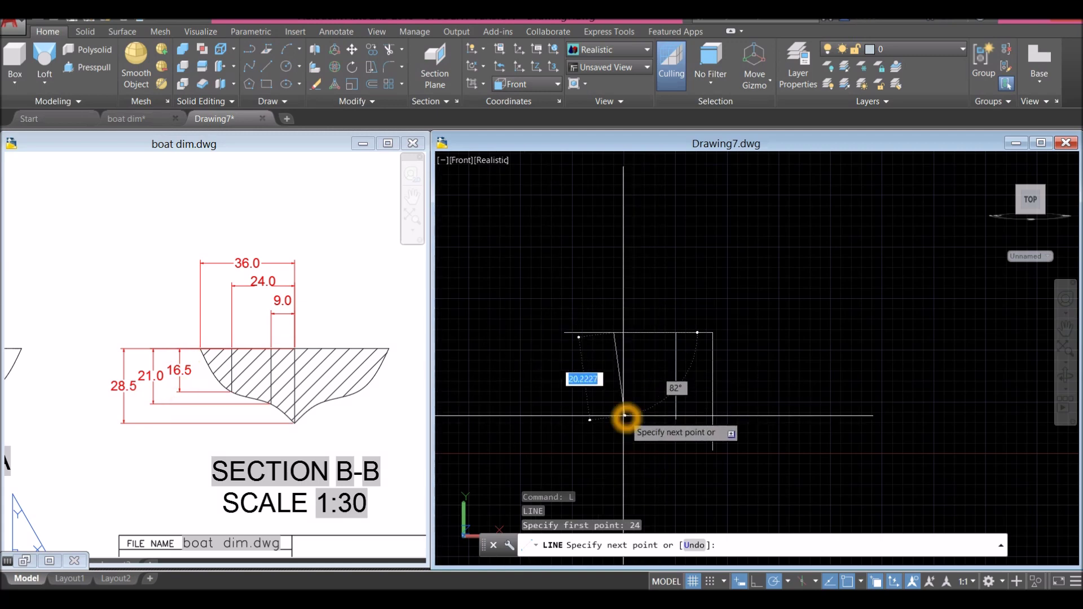
left_click(618, 419)
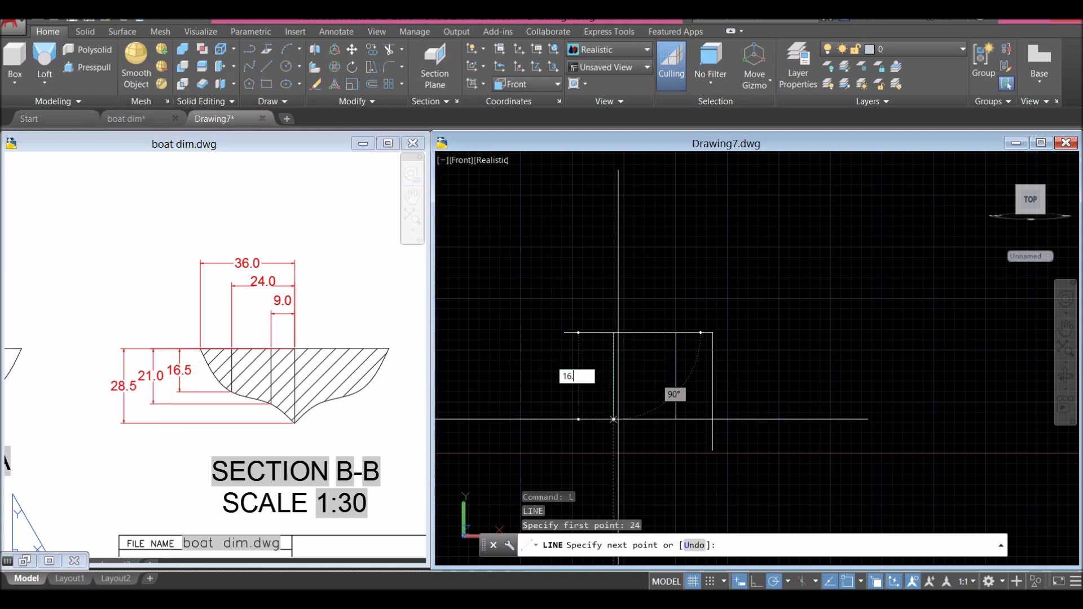
type("16.5")
key("Return")
right_click(656, 380)
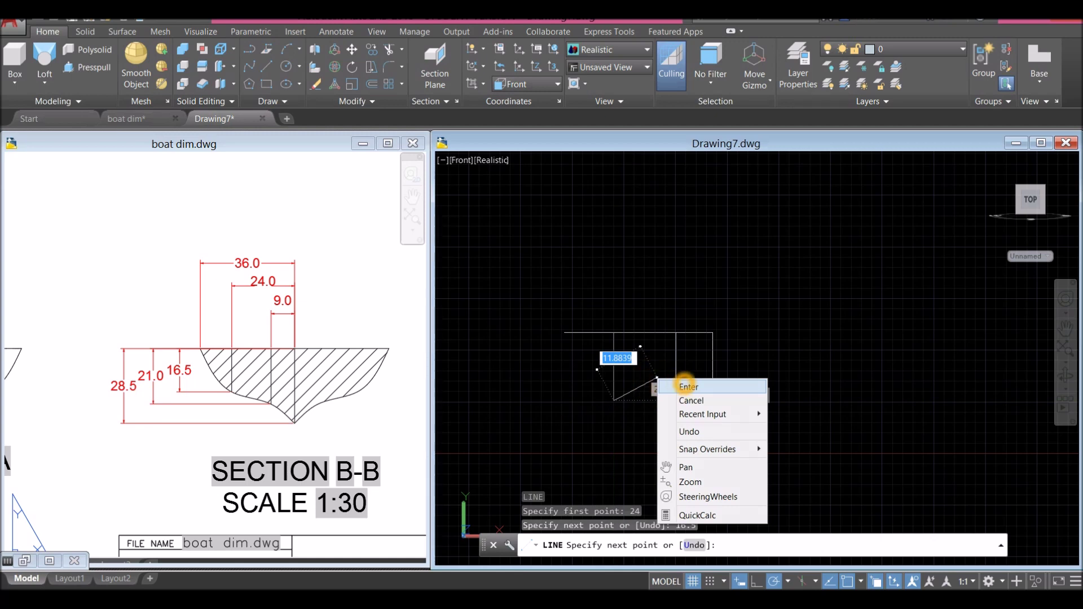
left_click(683, 386)
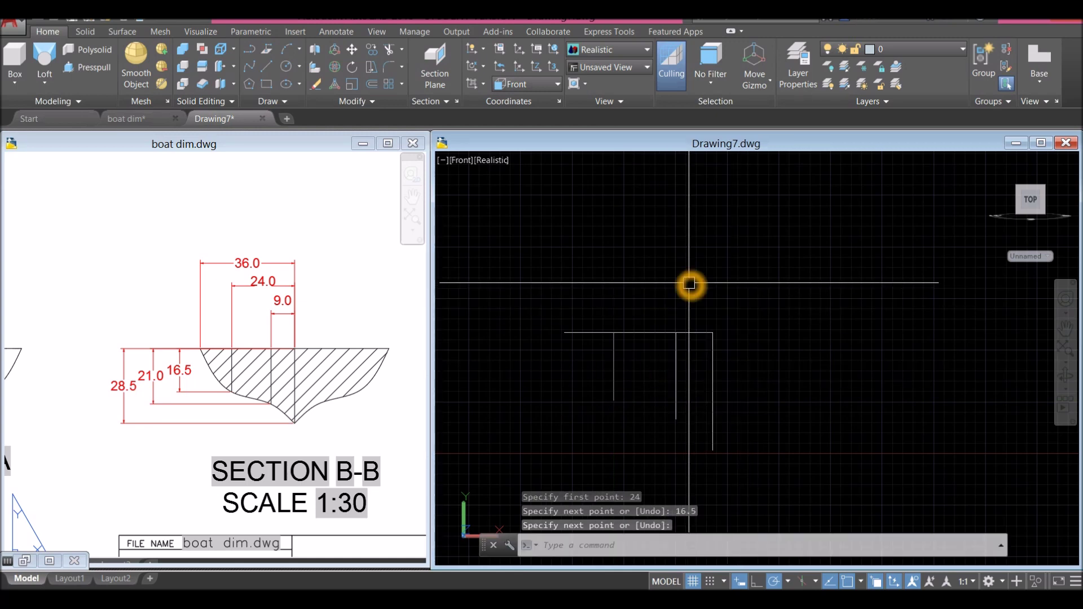
Draw a spline from the top edge's left end through the lower ends of the 16.5, 21 and 28.5-unit vertical lines.
type("S")
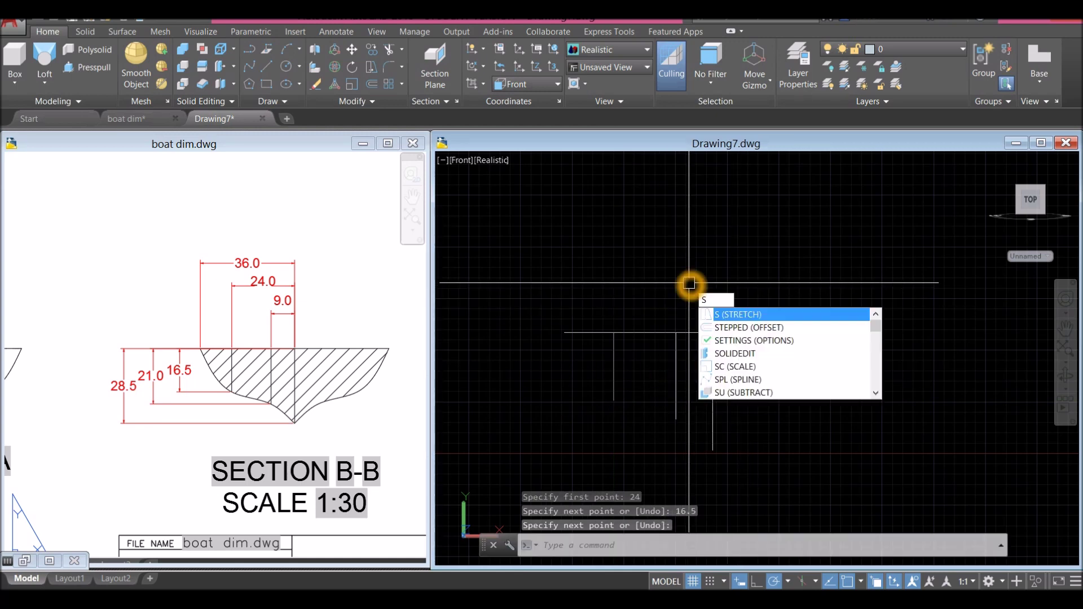
type("PL")
key("Return")
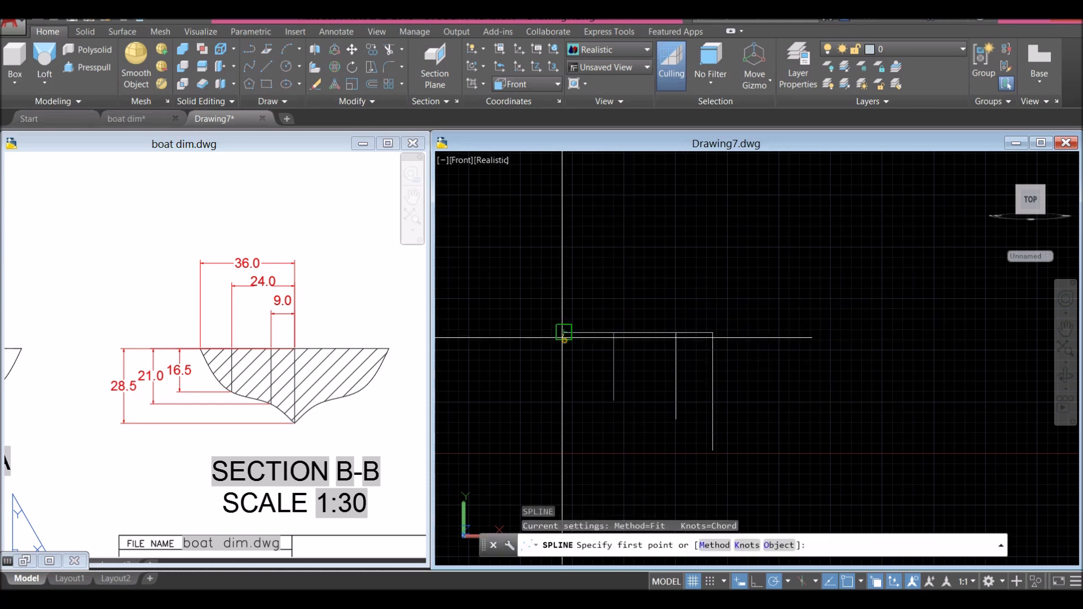
left_click(564, 333)
left_click(613, 401)
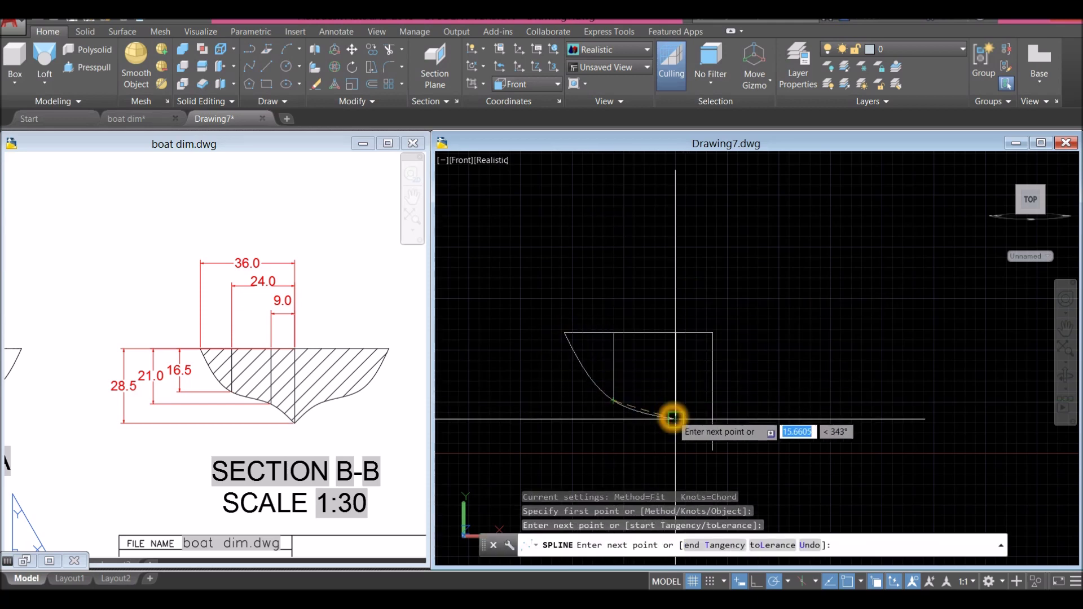
left_click(674, 417)
left_click(713, 450)
right_click(753, 332)
left_click(769, 341)
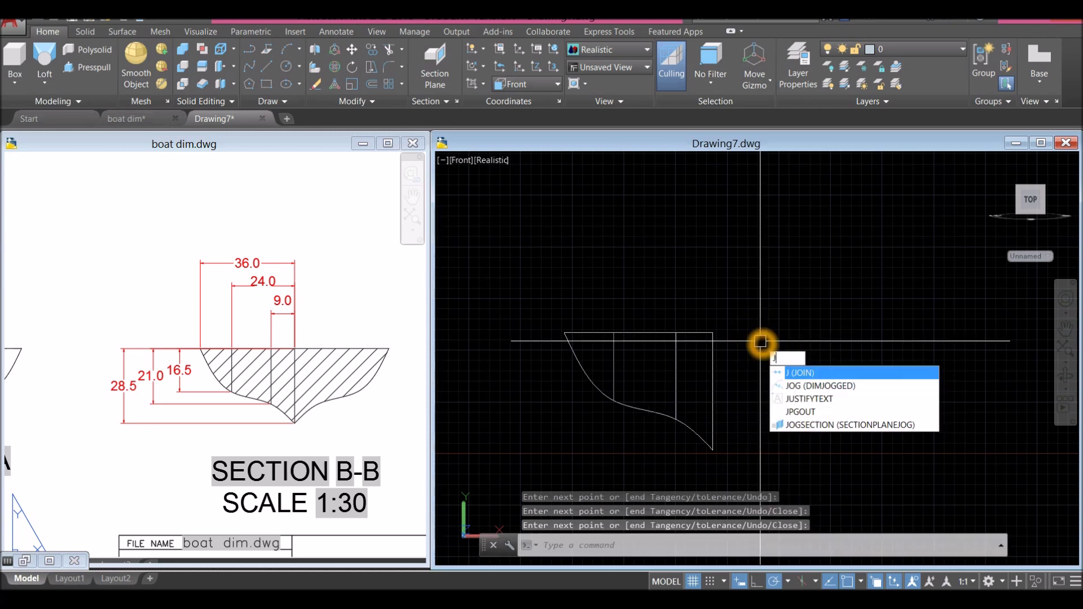
Join the top edge, the centerline and the spline into one Section B-B half profile.
key("Return")
left_click(507, 289)
left_click(791, 481)
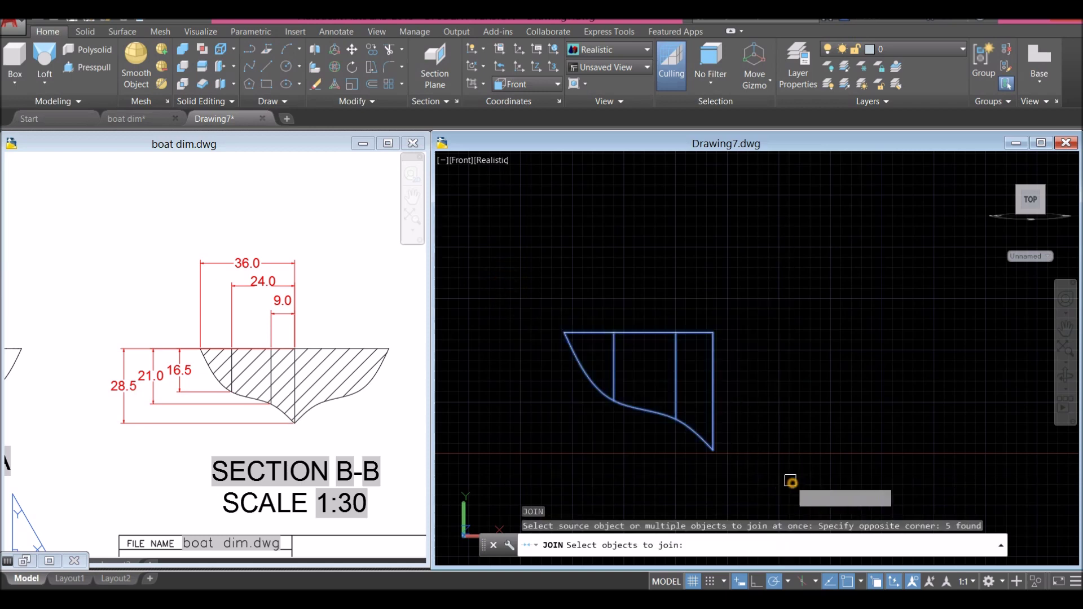
key("Return")
left_click(714, 359)
key("Escape")
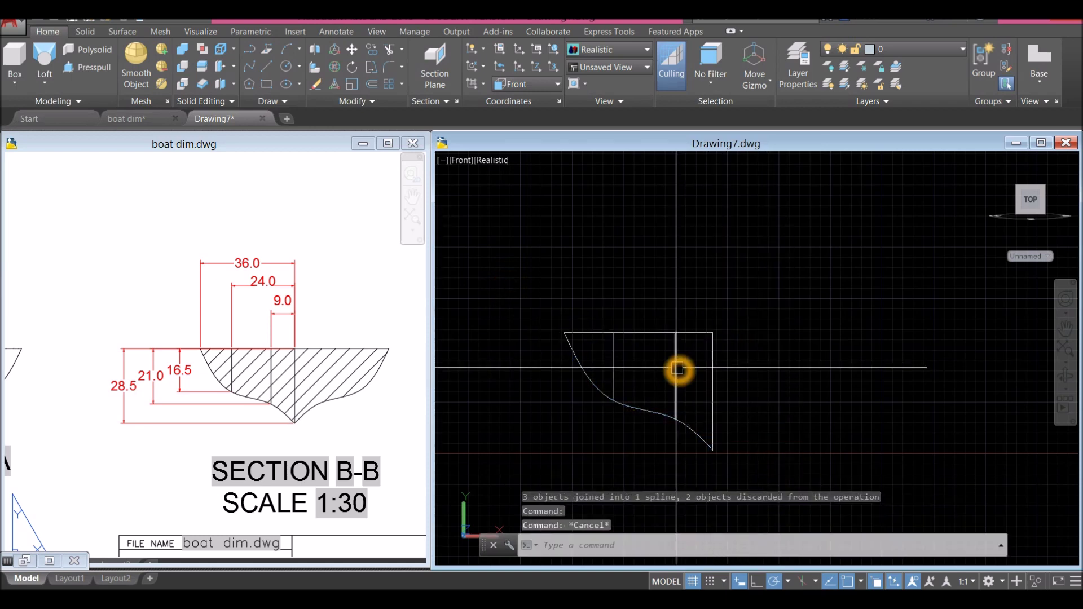
Delete the two inner vertical construction lines from the Section B-B profile.
left_click(676, 369)
left_click(614, 372)
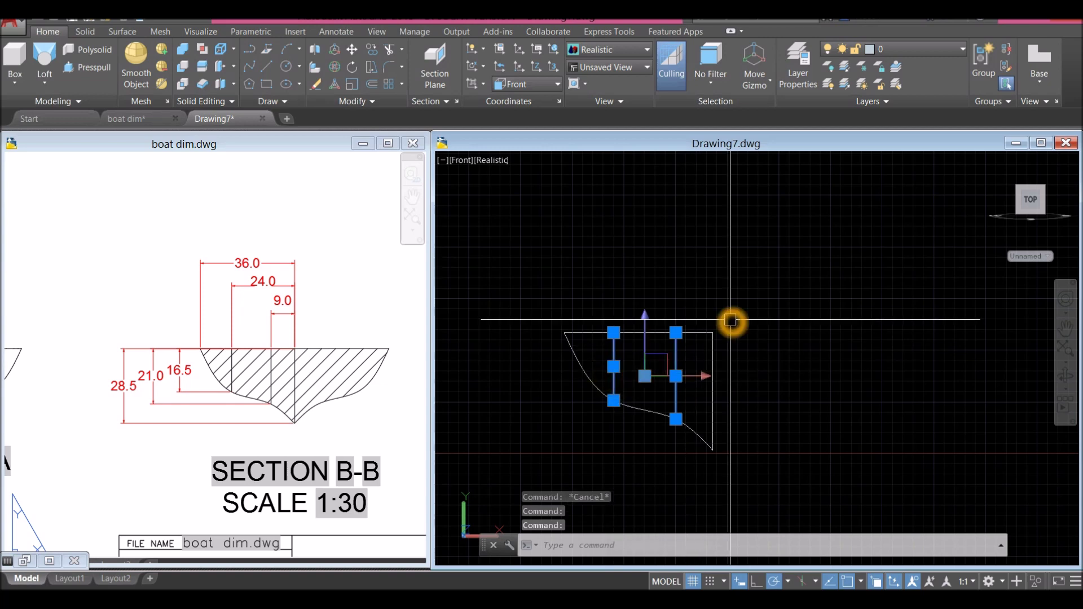
key("Delete")
Bring Section C-C's dimensions into view in the boat dim drawing and switch back to Drawing7.
scroll(715, 332, "down", 4)
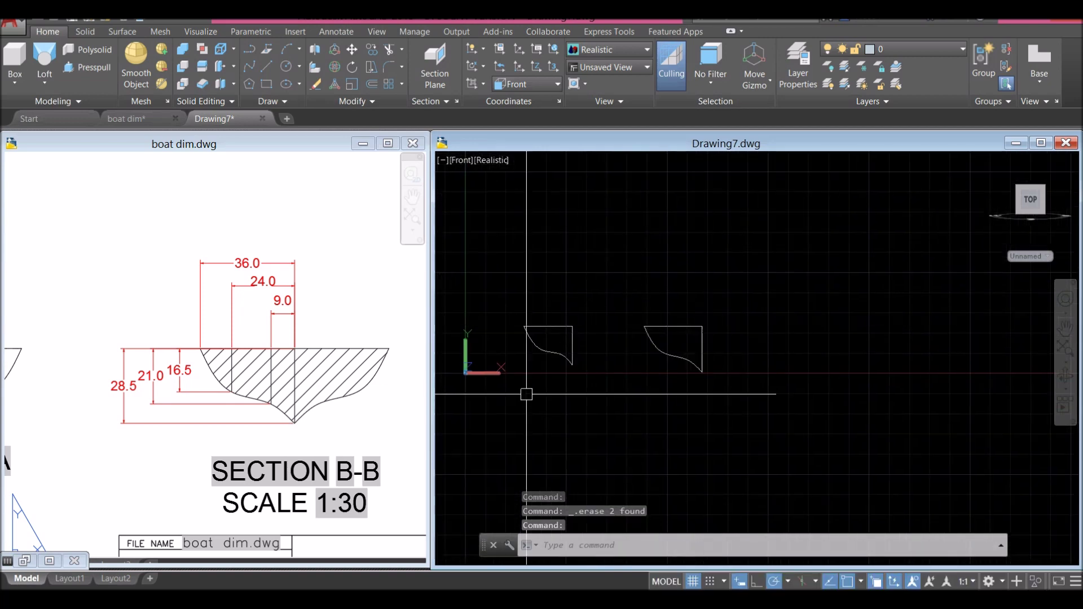
left_click(225, 387)
scroll(303, 383, "down", 5)
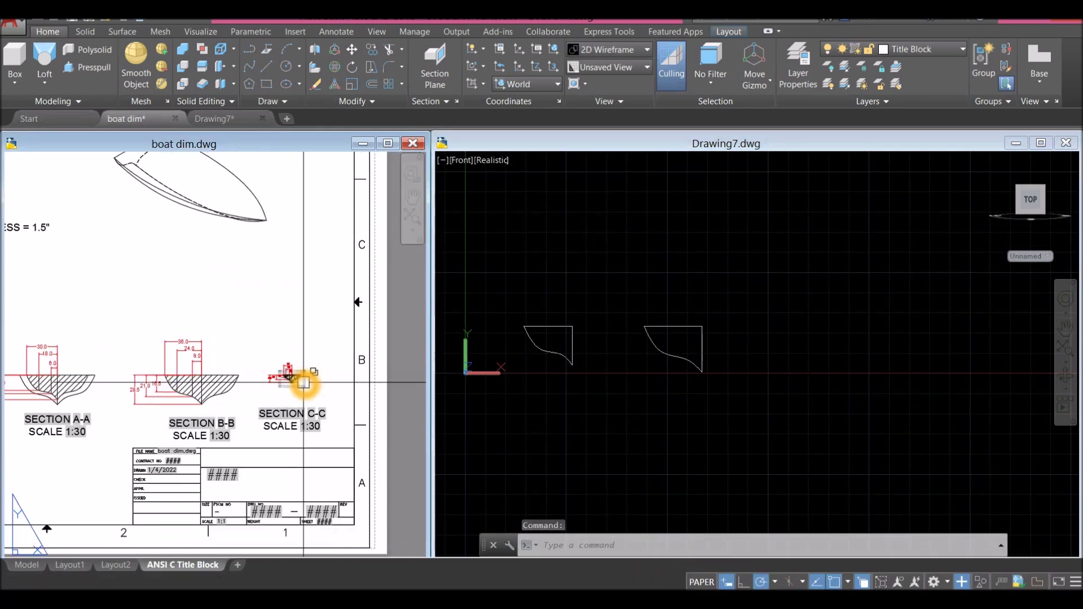
scroll(304, 382, "up", 6)
middle_click_drag(300, 387, 365, 450)
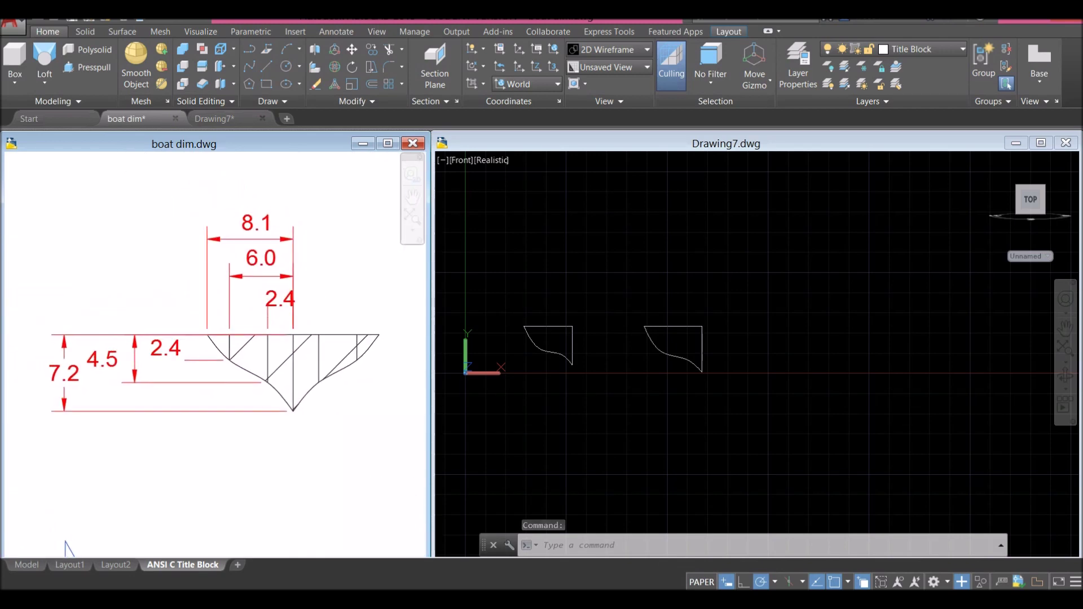
left_click(793, 306)
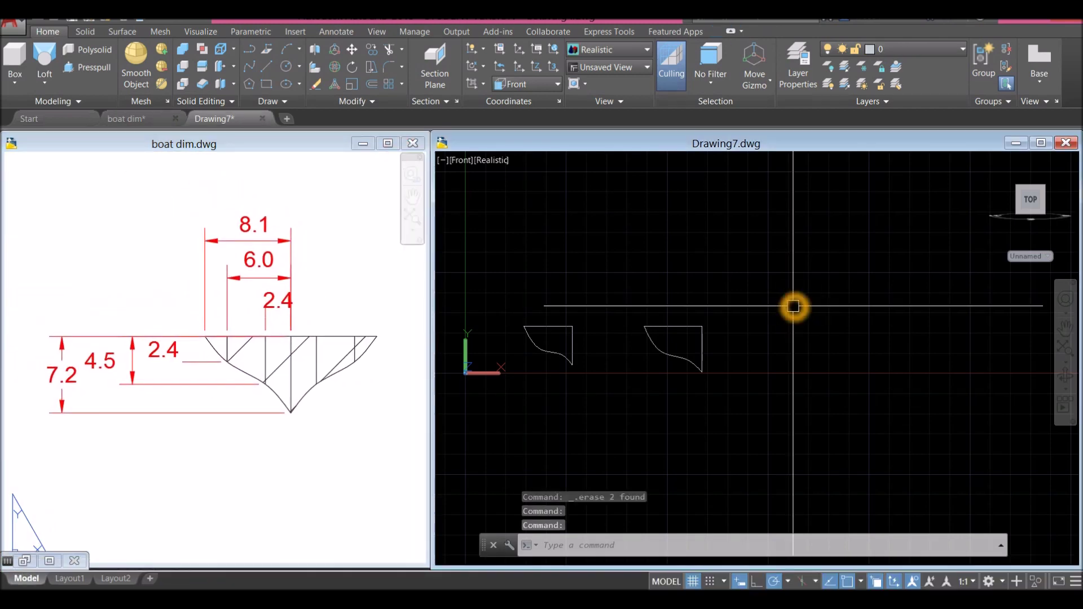
Draw an 8.1-unit horizontal line to the right of the Section B-B profile, level with its top edge, and check its length.
type("l")
key("Return")
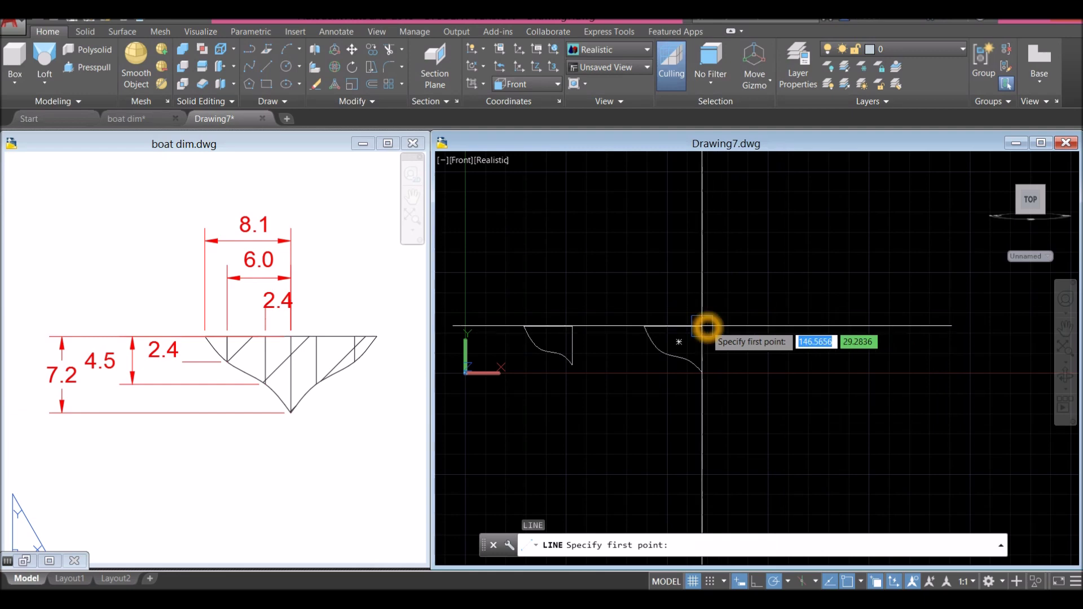
left_click(806, 327)
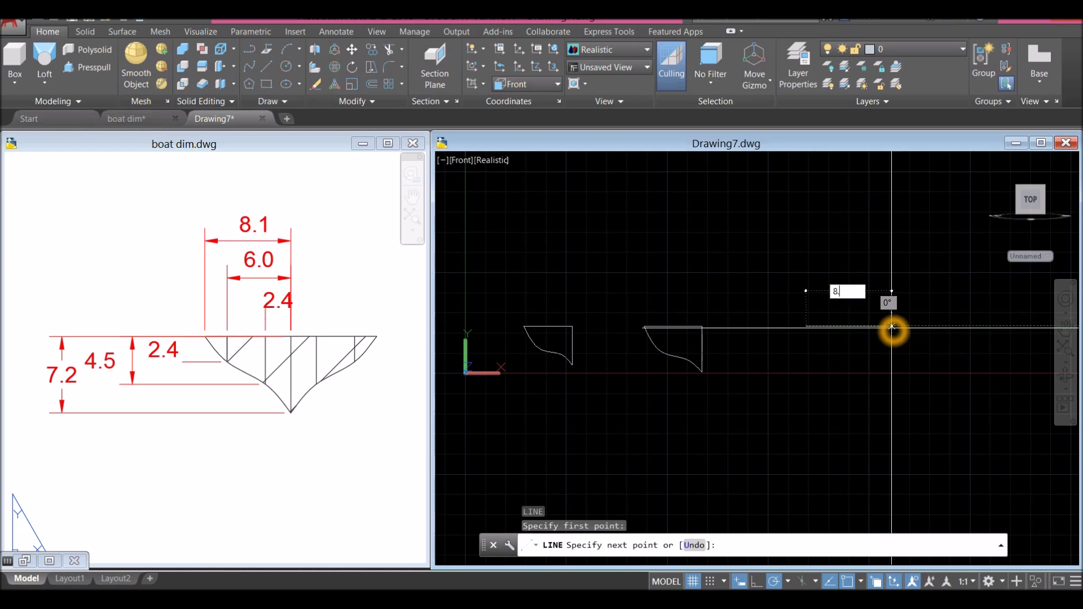
type("8.1")
key("Return")
right_click(895, 284)
left_click(930, 295)
scroll(894, 314, "up", 5)
left_click(781, 314)
left_click(780, 314)
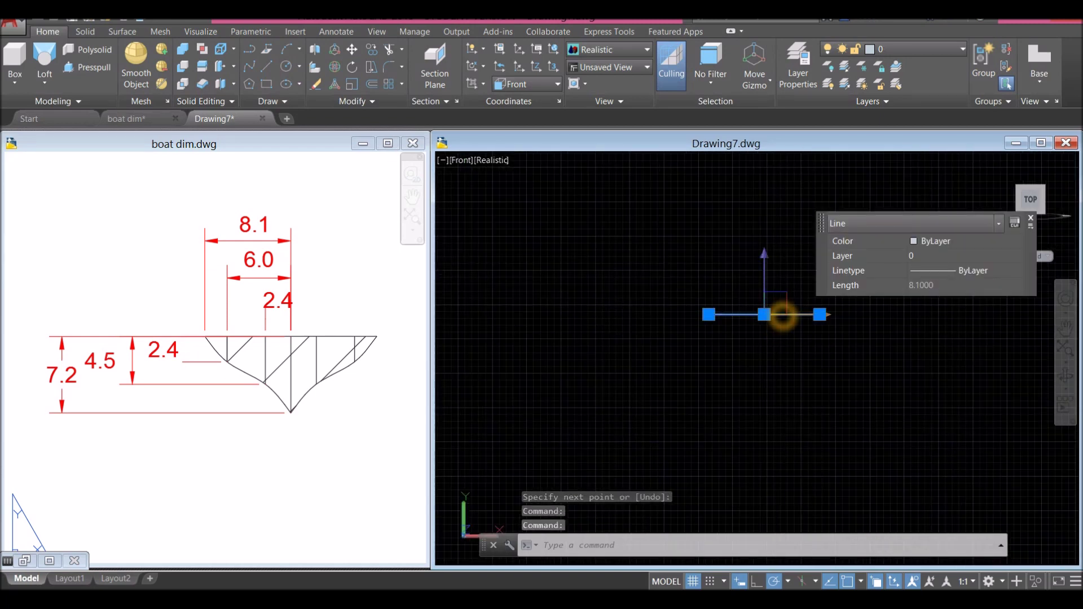
key("Escape")
left_click(756, 341)
Draw a 7.2-unit vertical line downward from the right end of the new top edge as Section C-C's centerline.
type("l")
key("Return")
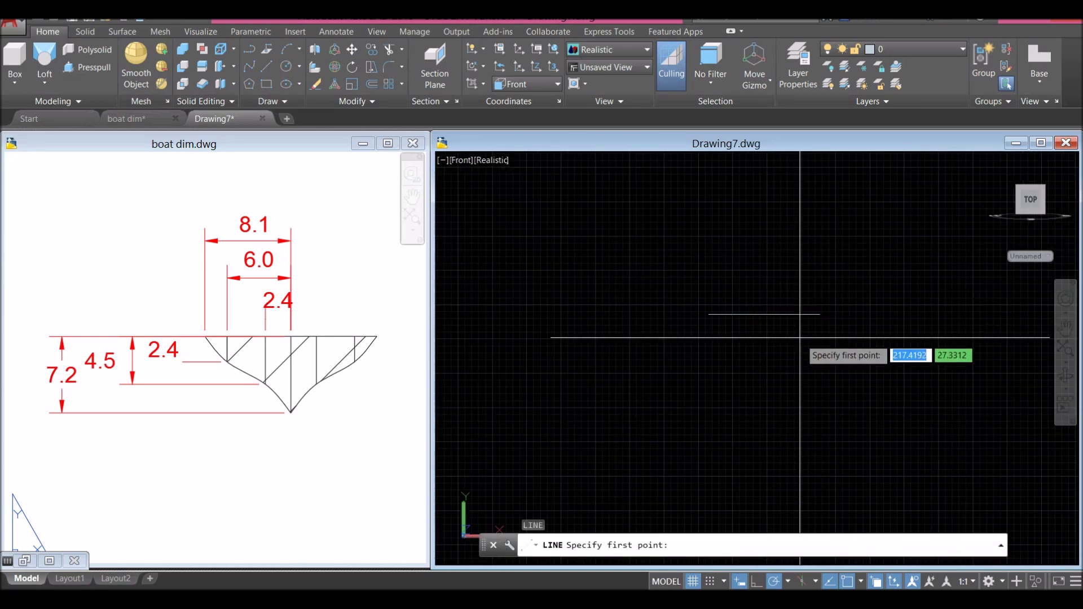
left_click(819, 315)
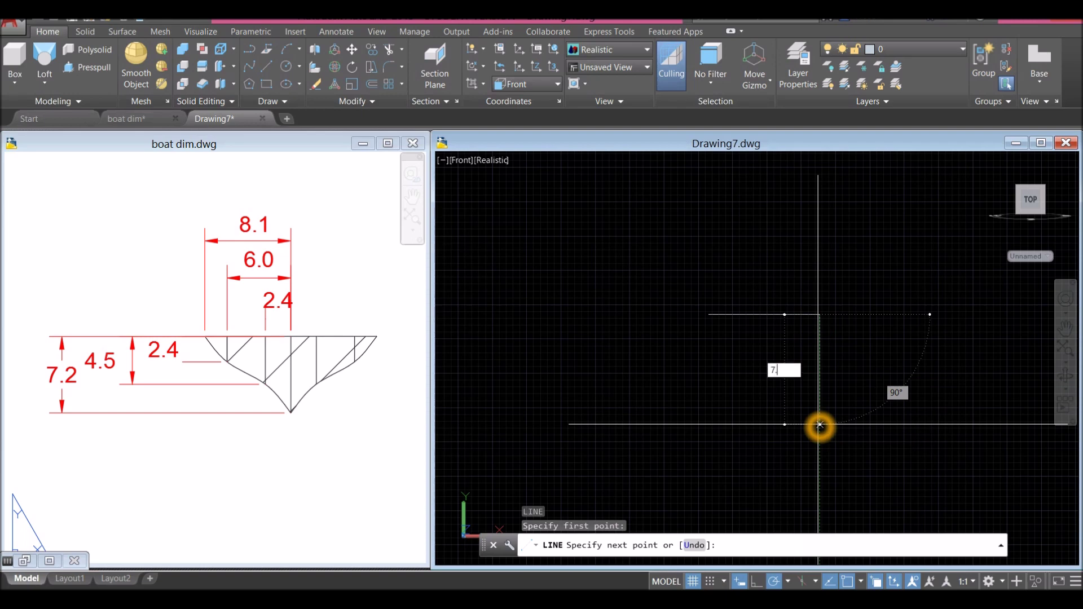
key("Return")
right_click(849, 346)
left_click(869, 353)
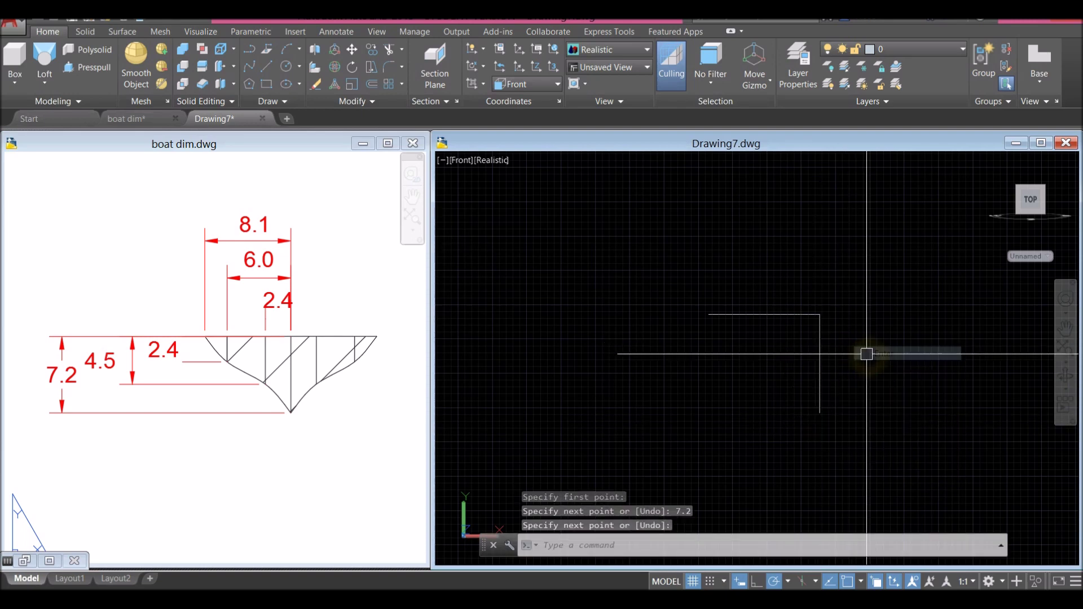
Draw a 4.5-unit vertical line down from the top edge, starting 2.4 units left of the Section C-C centerline.
type("l")
key("Return")
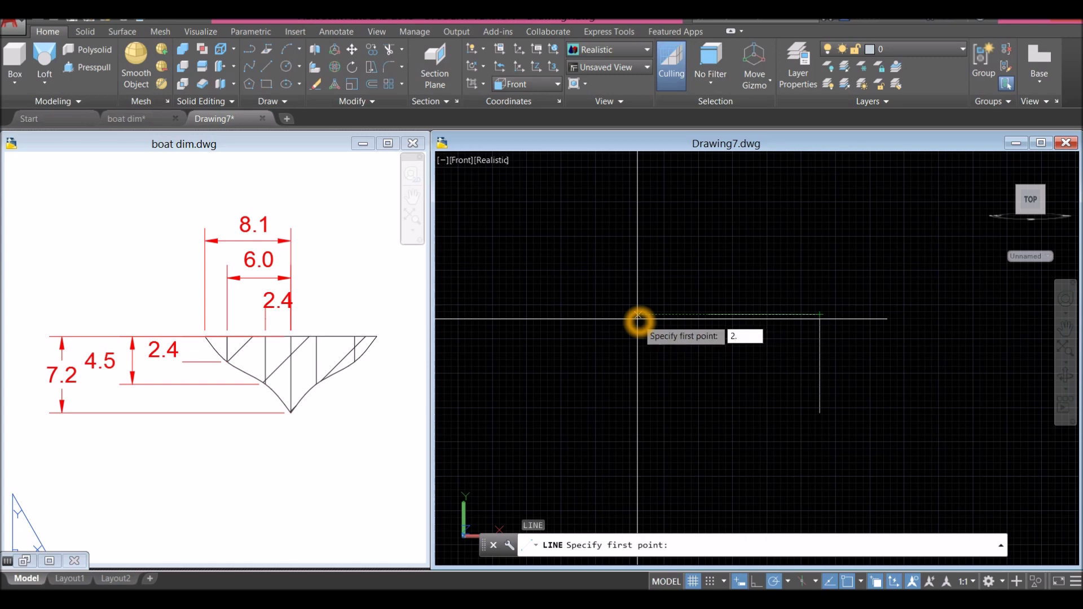
type("2.4")
key("Return")
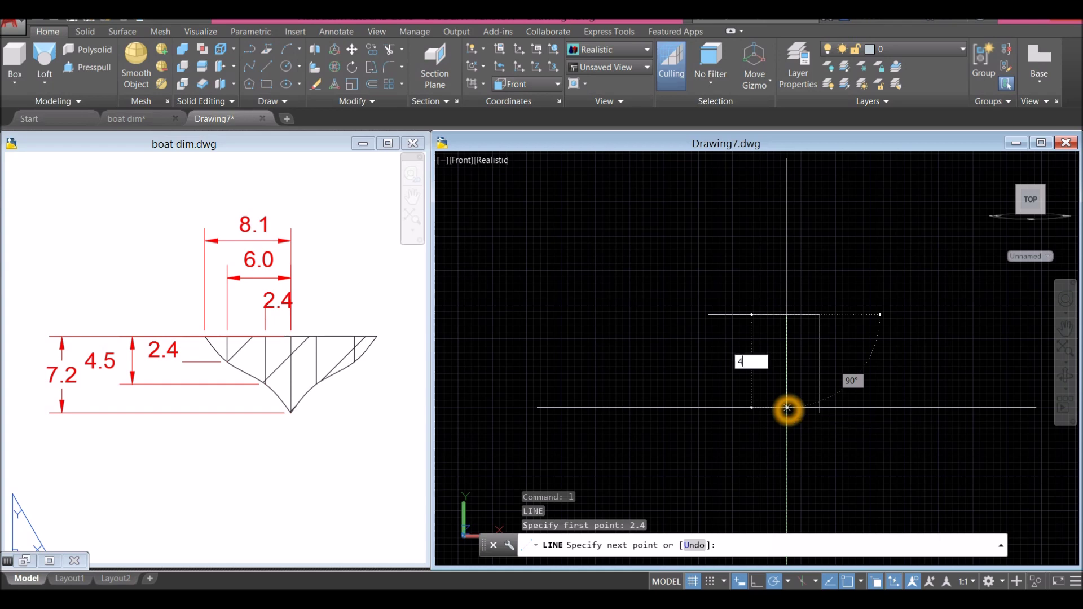
key("Return")
right_click(841, 314)
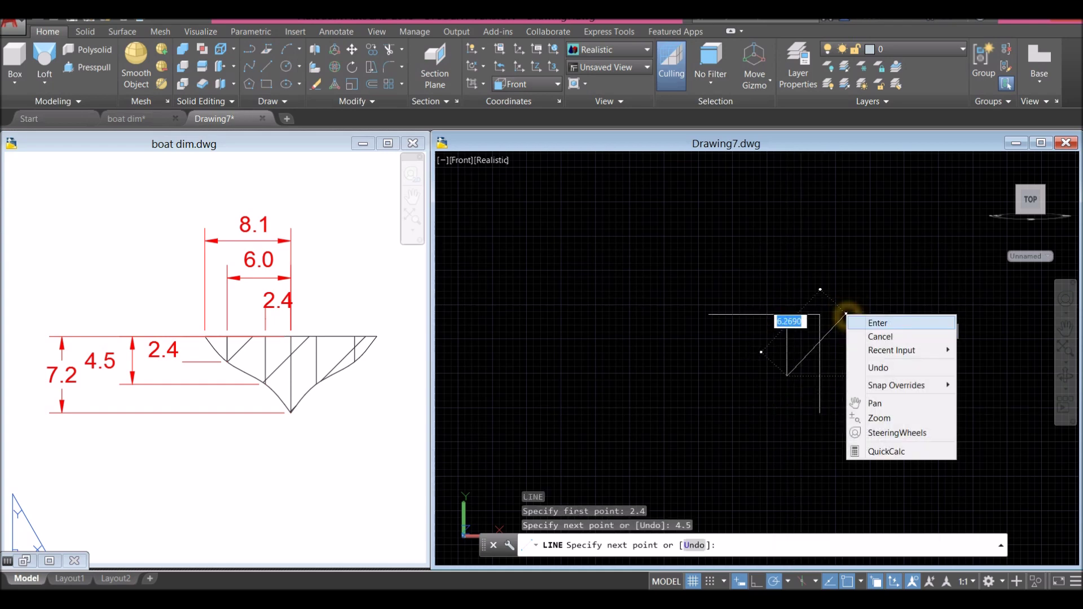
left_click(863, 321)
Move the 4.5 dimension's text closer to its dimension line on Section C-C in the boat dim drawing.
left_click(135, 361)
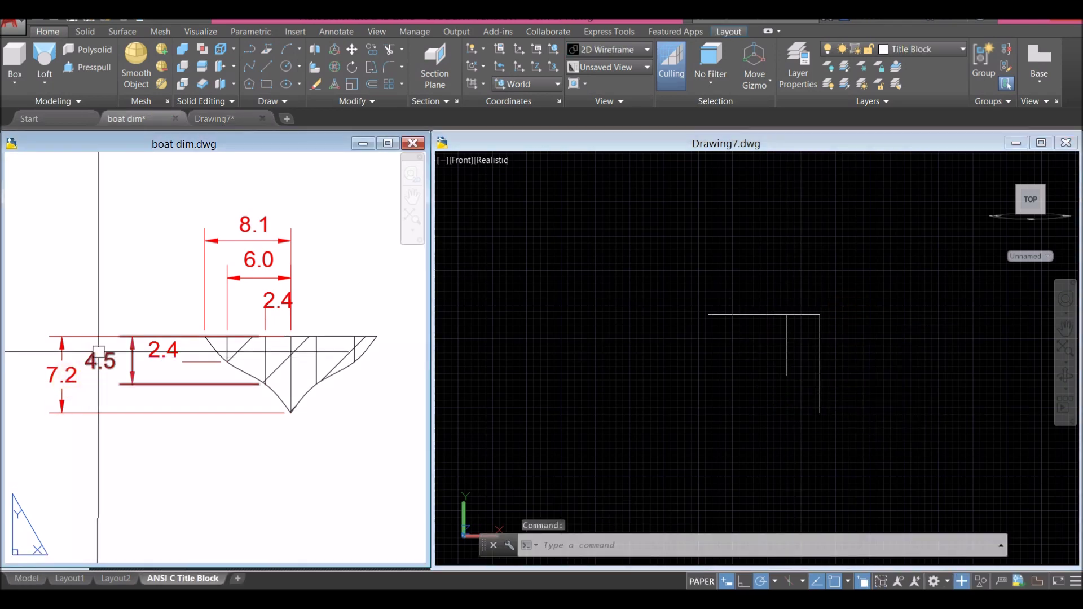
scroll(138, 367, "up", 5)
left_click(133, 374)
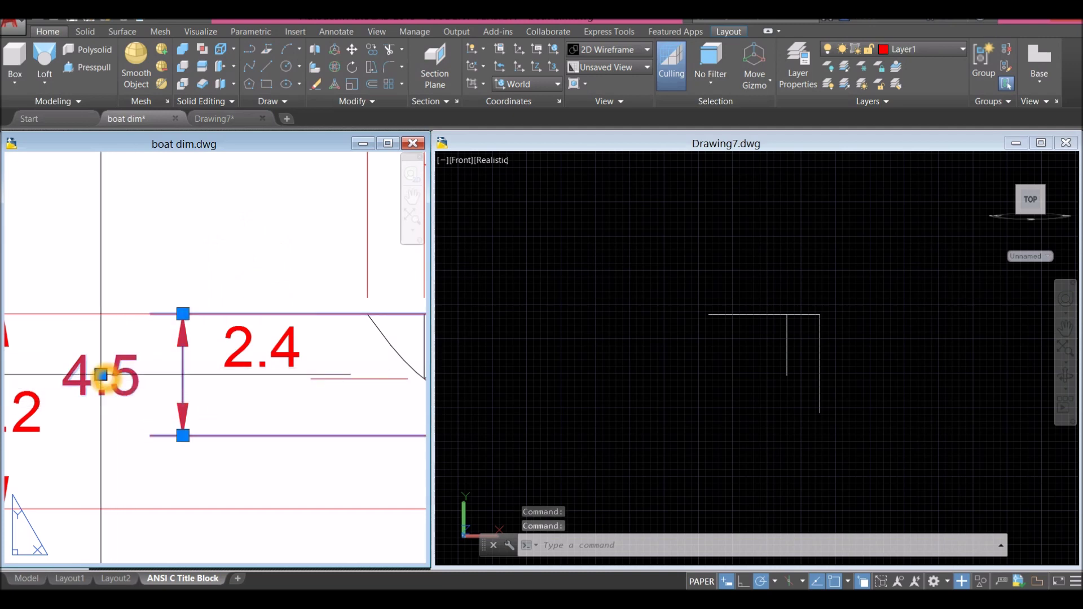
left_click(101, 375)
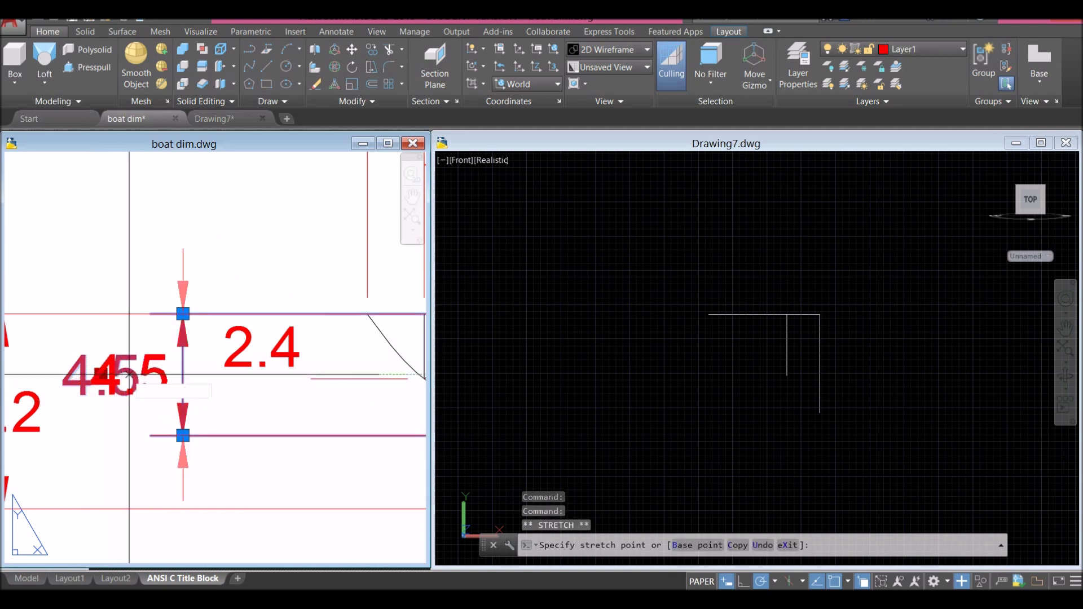
key("Escape")
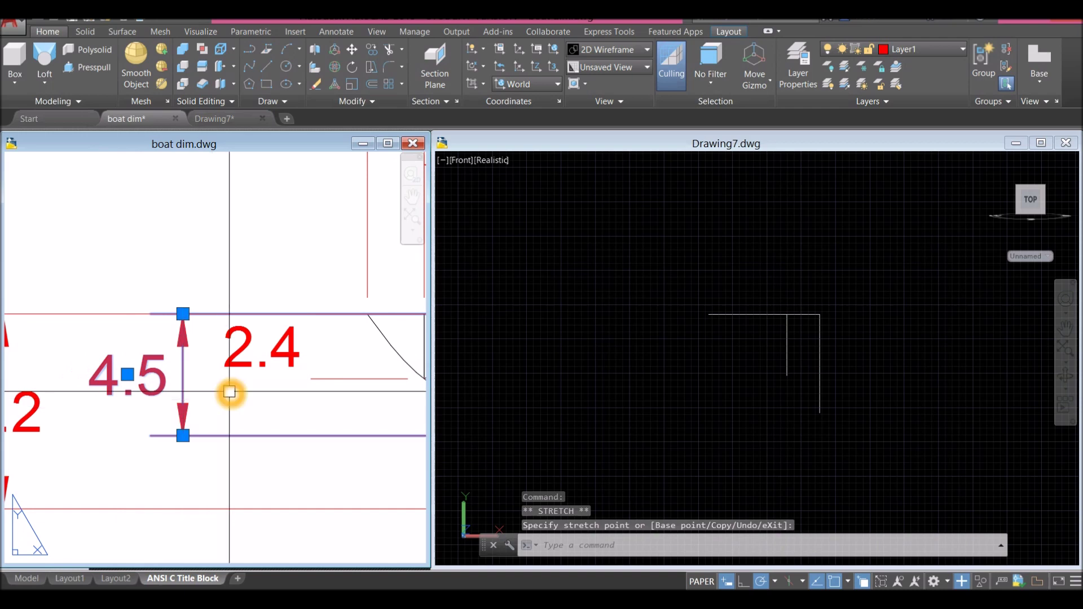
key("Escape")
scroll(229, 388, "down", 2)
scroll(229, 389, "down", 4)
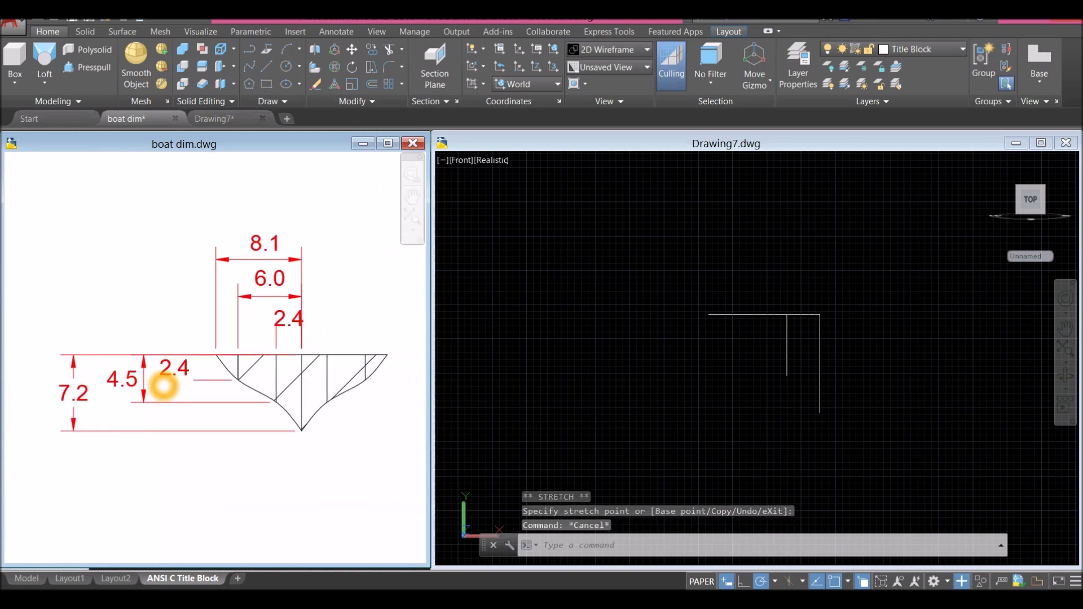
Draw a 2.4-unit vertical line down from the top edge in Drawing7, starting 6 units left of the Section C-C centerline.
left_click(774, 389)
type("l")
key("space")
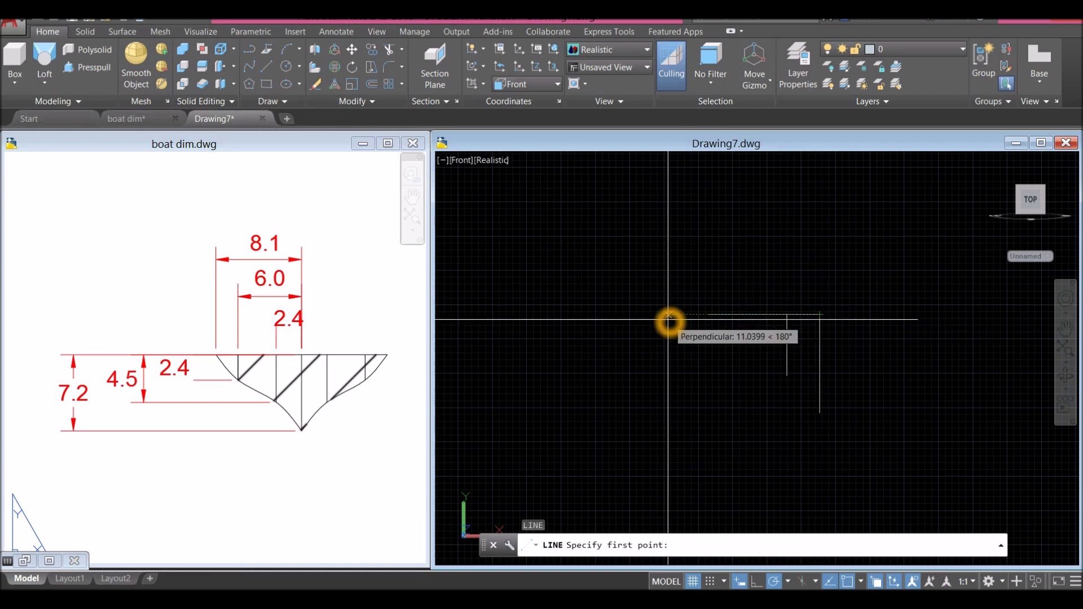
type("6")
key("Return")
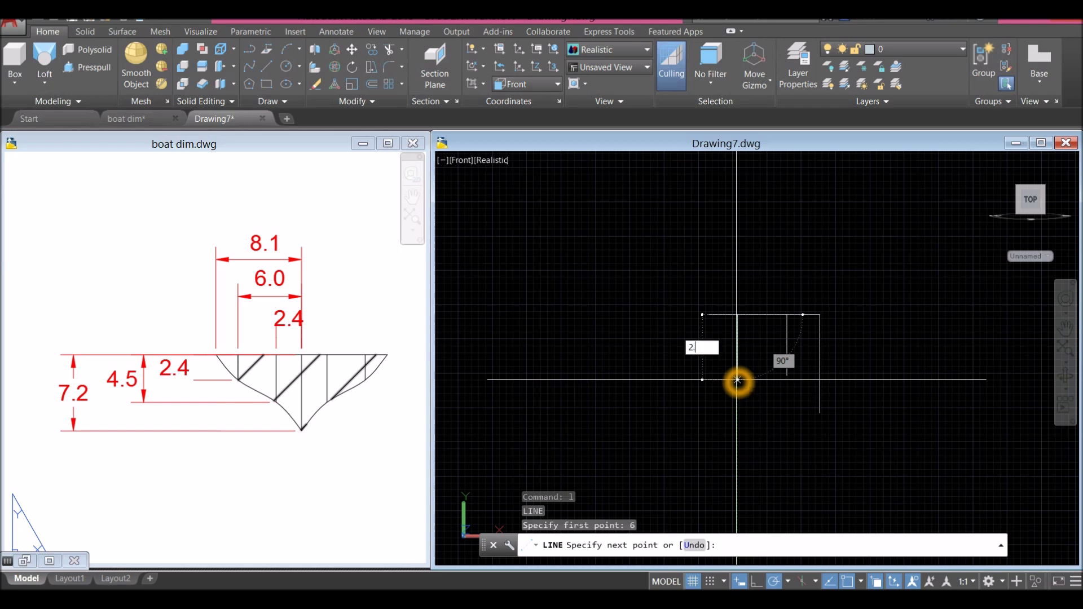
key("Return")
right_click(755, 249)
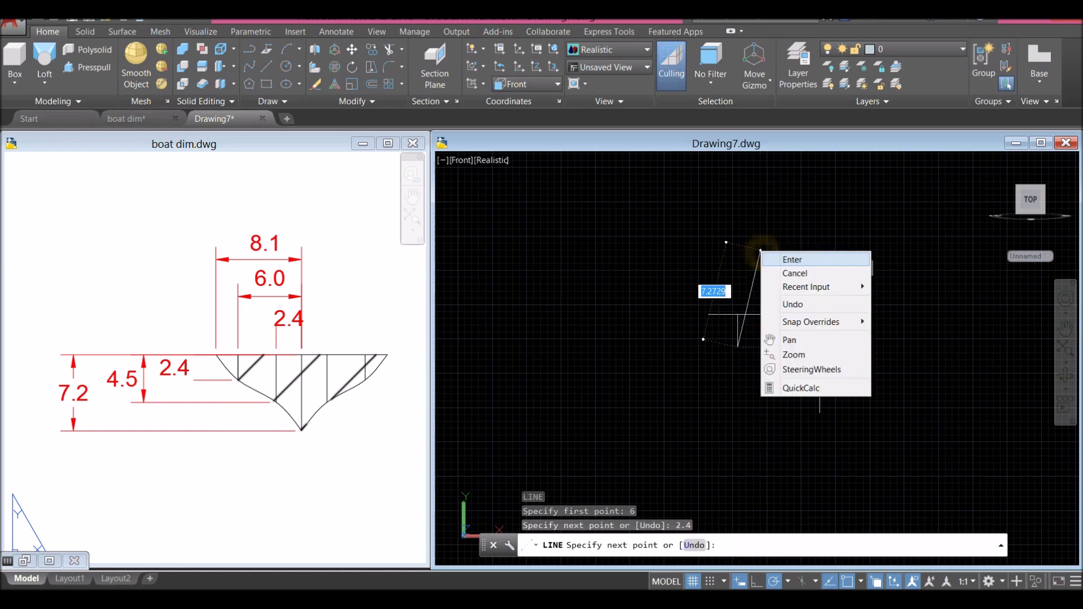
left_click(773, 259)
Draw a spline from the top edge's outer end through the lower ends of the 2.4, 4.5 and 7.2 unit vertical lines.
type("S")
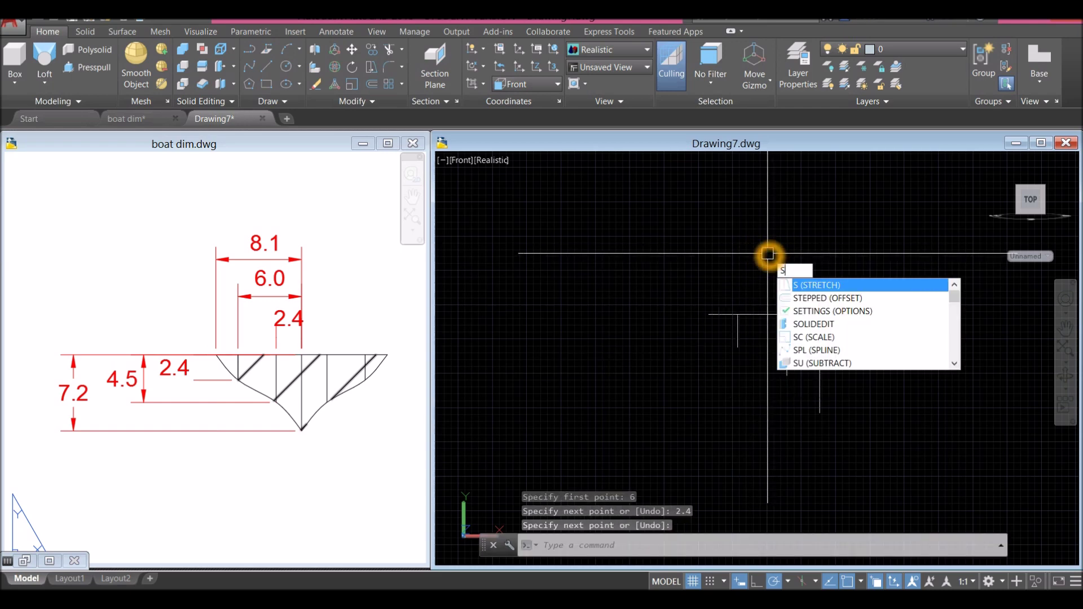
type("PL")
key("Return")
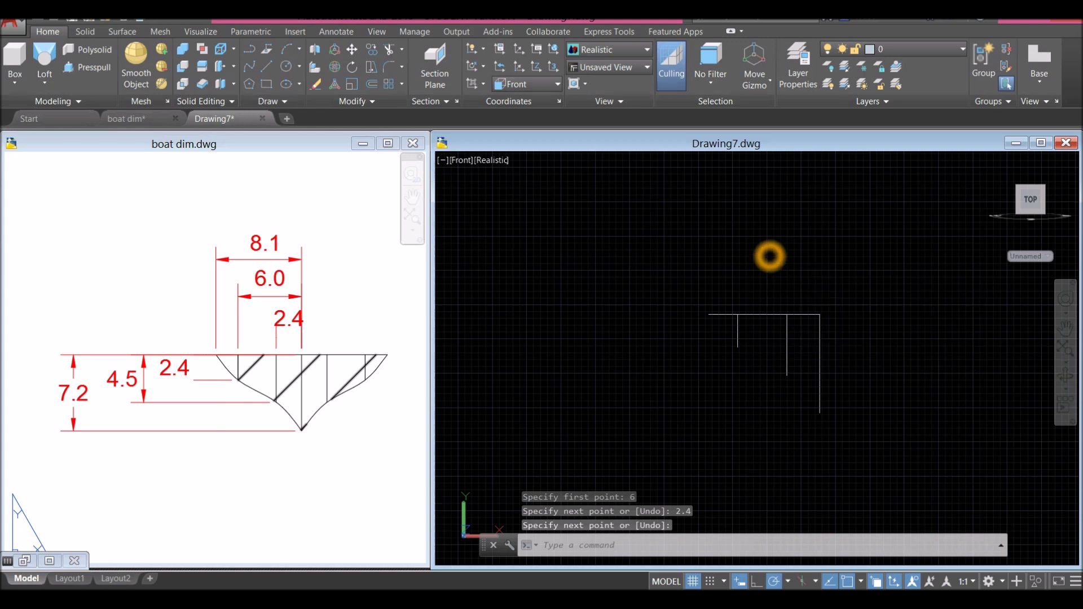
left_click(709, 315)
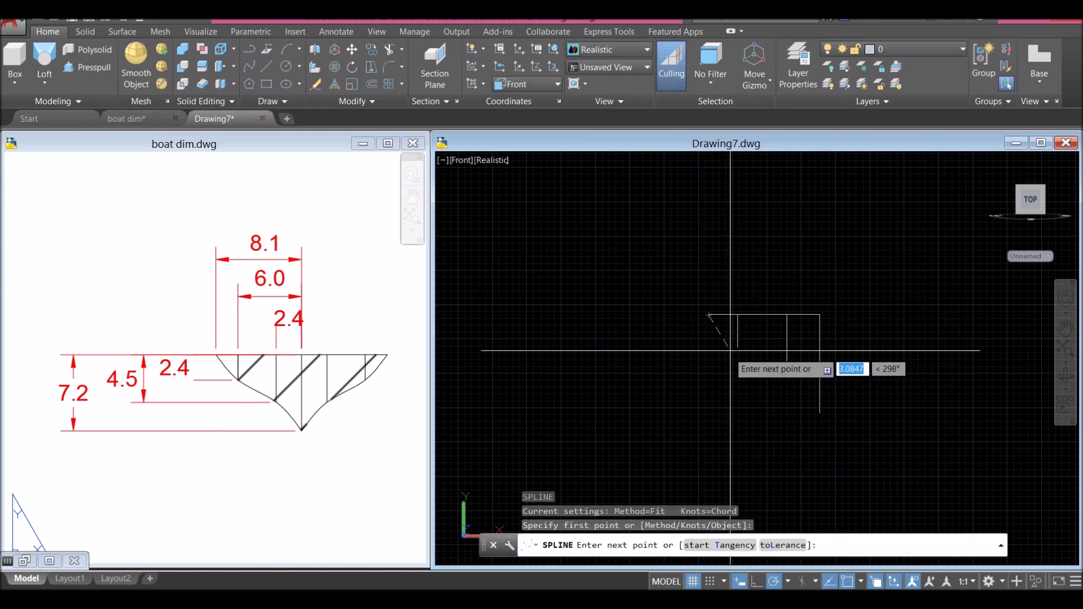
left_click(736, 346)
left_click(787, 378)
left_click(820, 412)
right_click(837, 339)
left_click(849, 342)
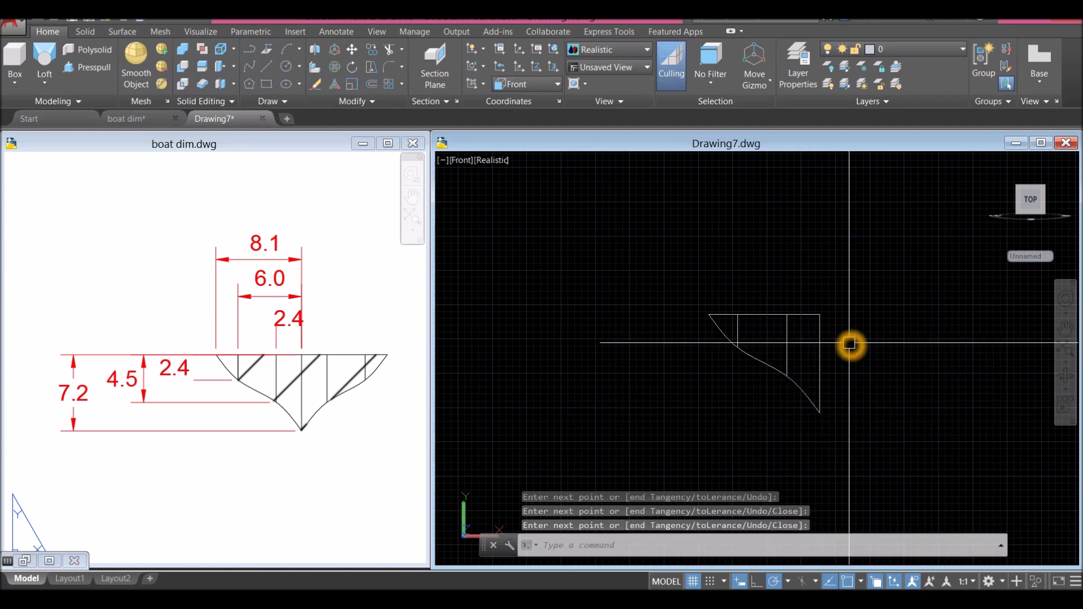
Join the spline, top edge and centerline of Section C-C into one outline.
key("Return")
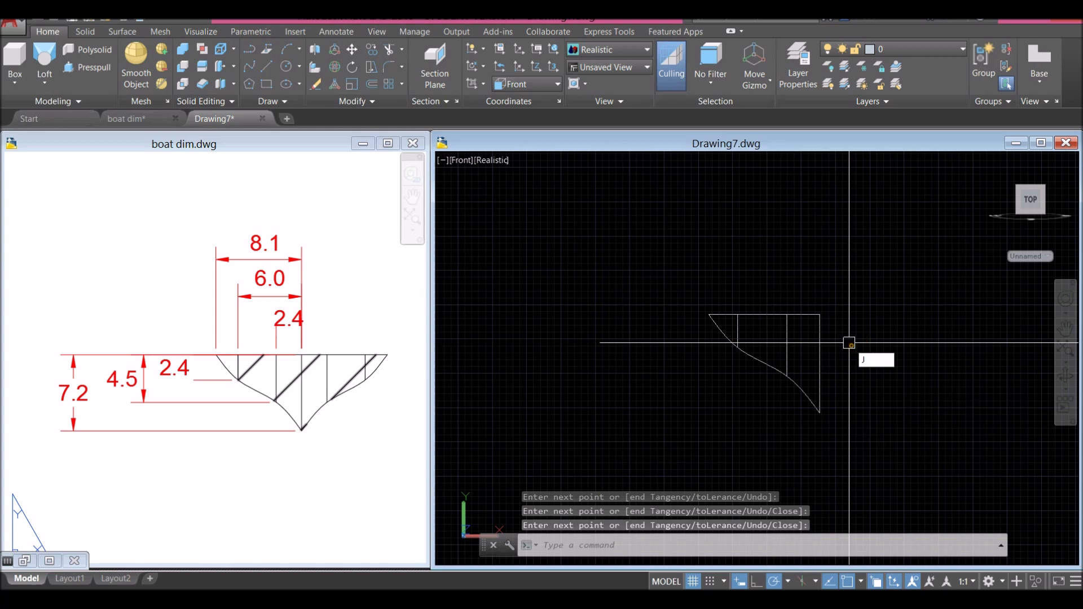
left_click(668, 286)
left_click(884, 430)
right_click(835, 253)
Delete the two inner vertical helper lines from the Section C-C profile.
left_click(790, 341)
left_click(743, 336)
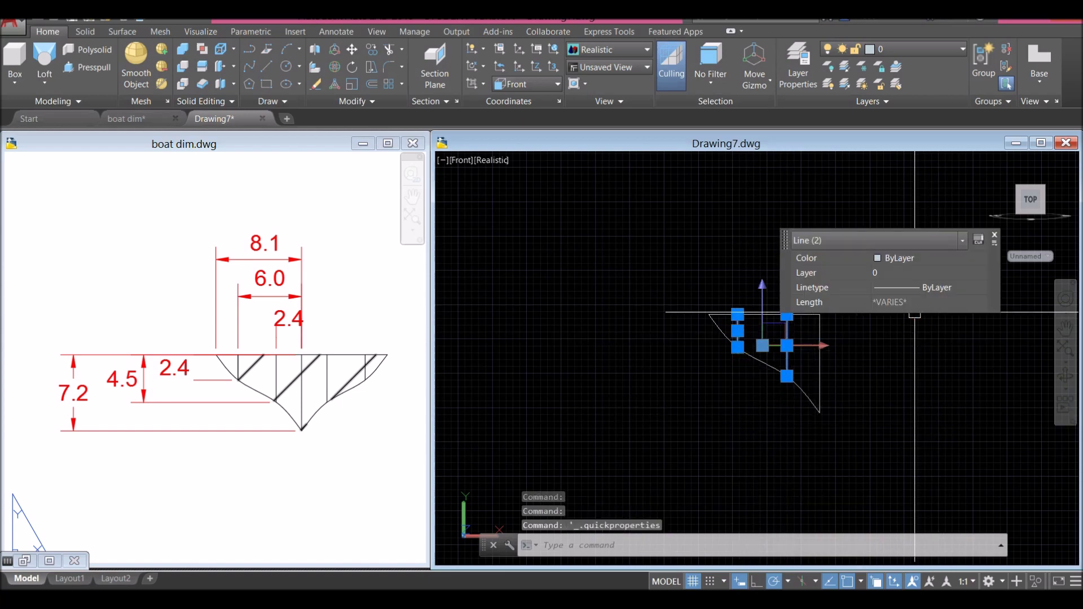
key("Delete")
Set Drawing7 to the SW Isometric view and turn off the grid display.
scroll(788, 333, "down", 8)
scroll(781, 334, "down", 3)
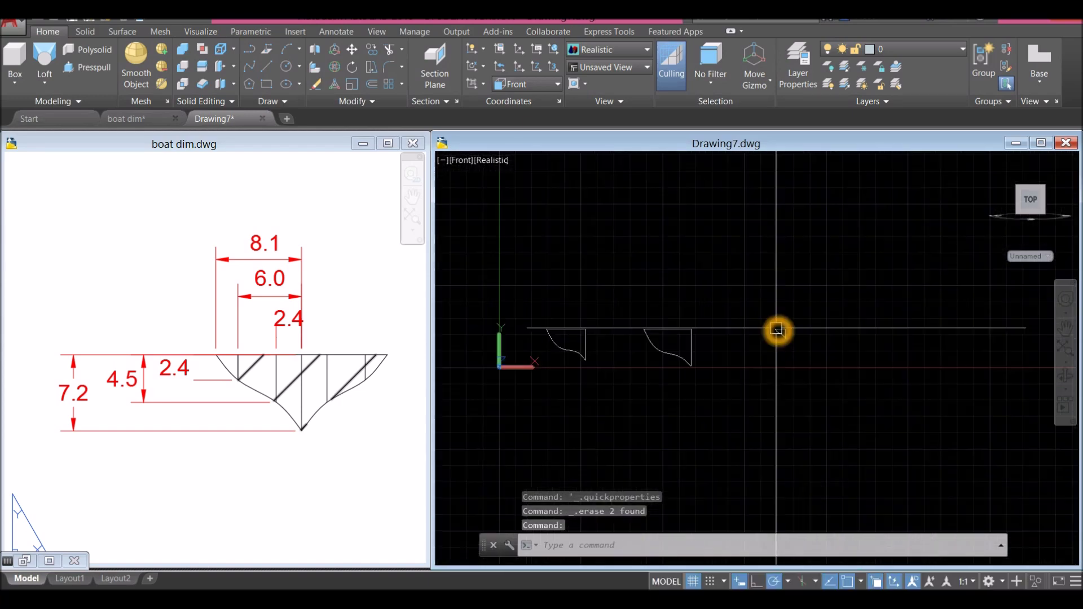
left_click(463, 161)
left_click(510, 287)
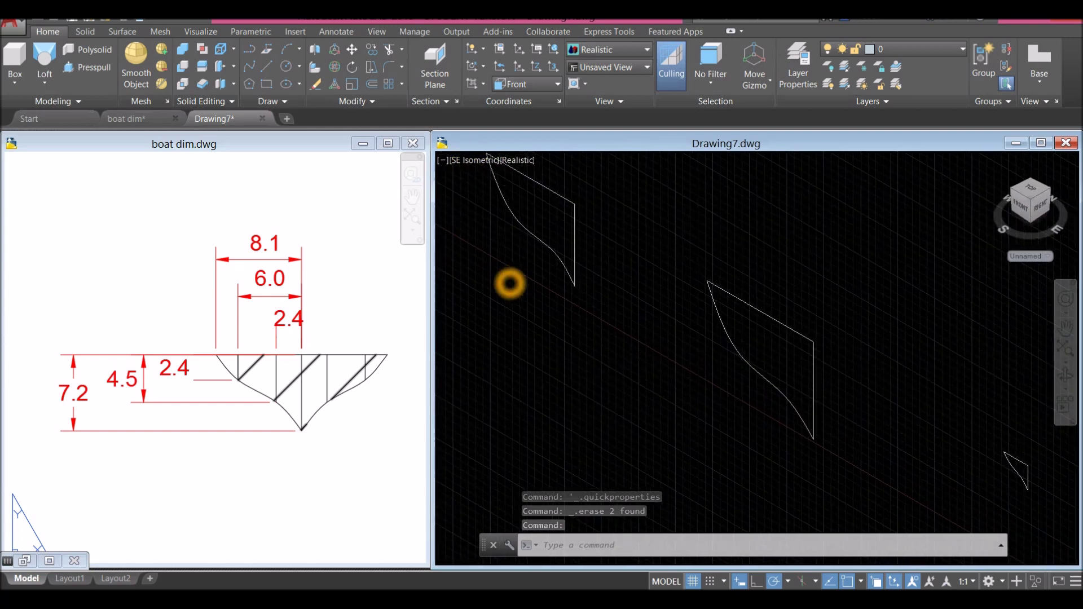
left_click(467, 160)
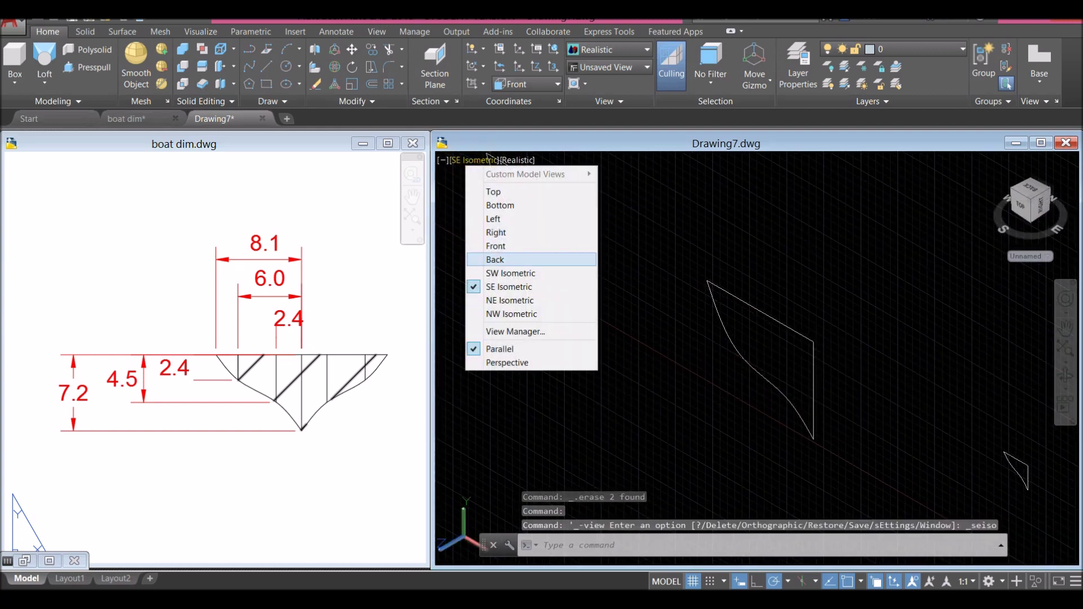
left_click(502, 273)
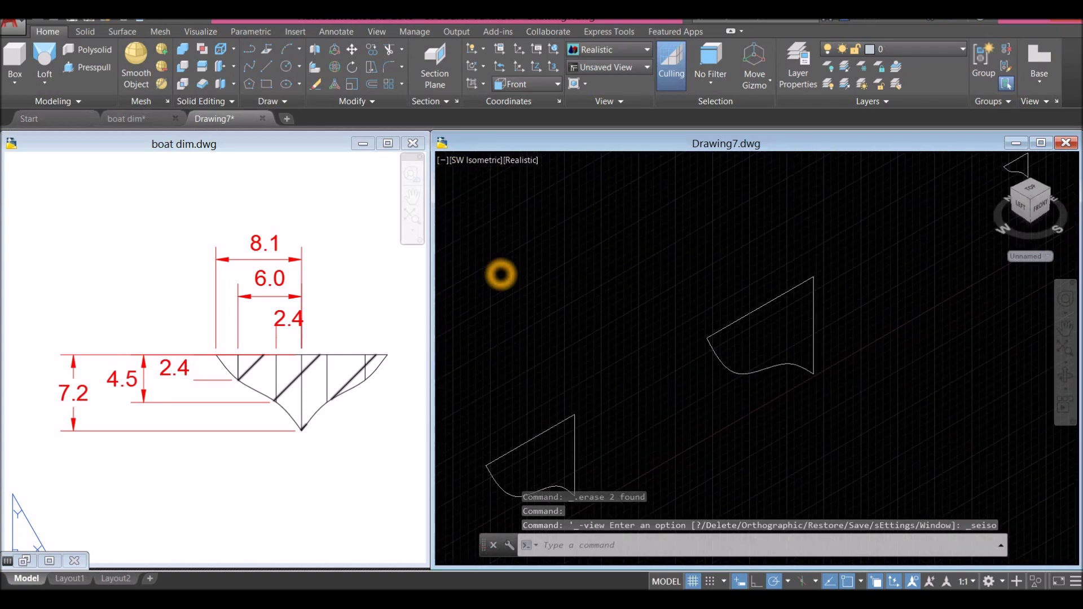
left_click(695, 569)
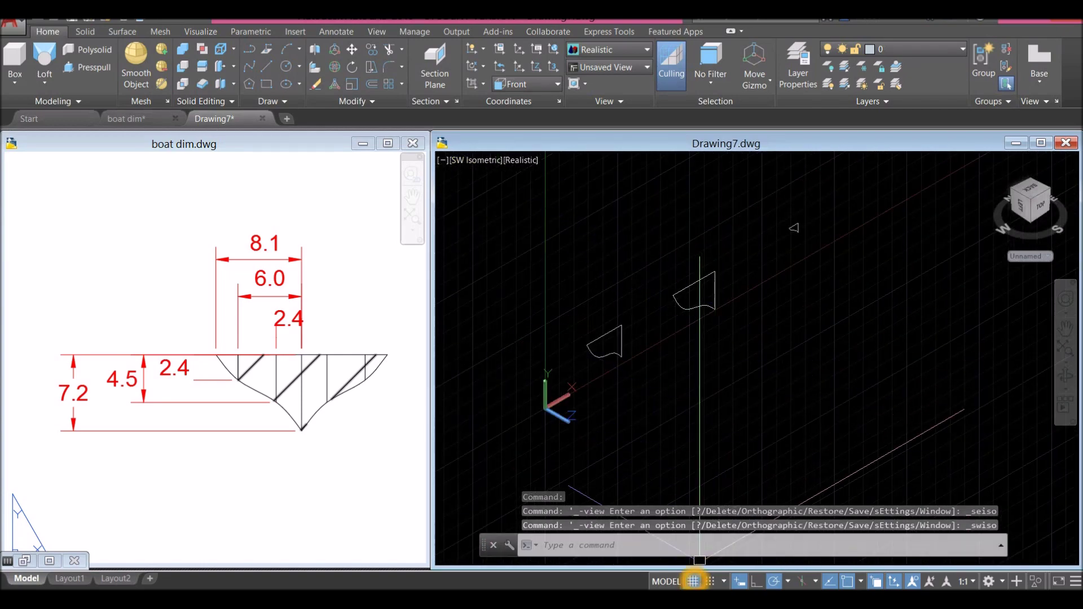
scroll(717, 335, "down", 2)
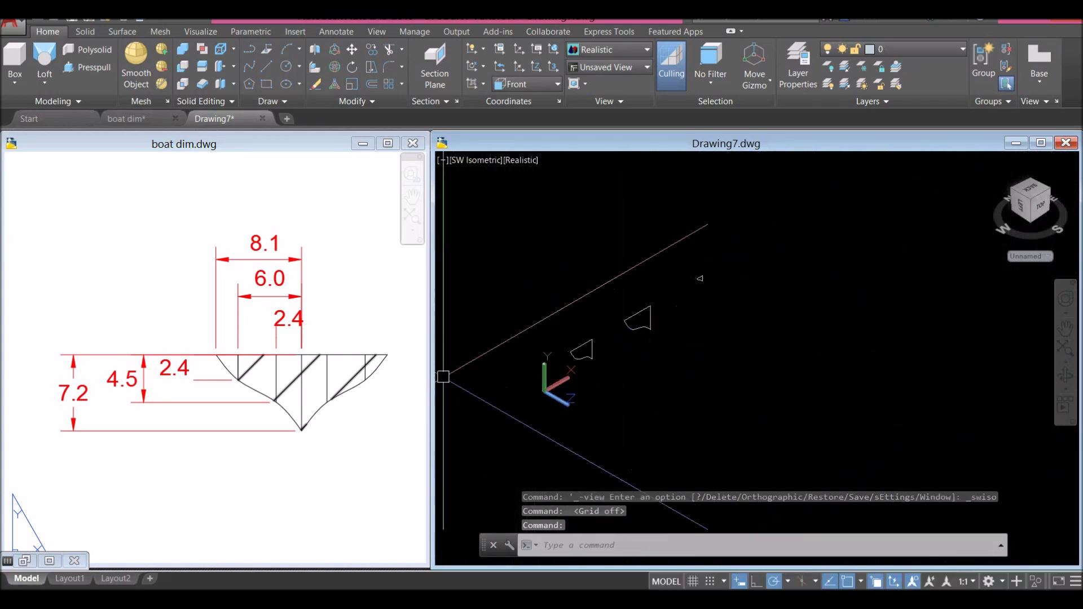
Examine the spacing dimension between sections A-A and B-B on the lower hull view of the boat dim drawing.
left_click(239, 387)
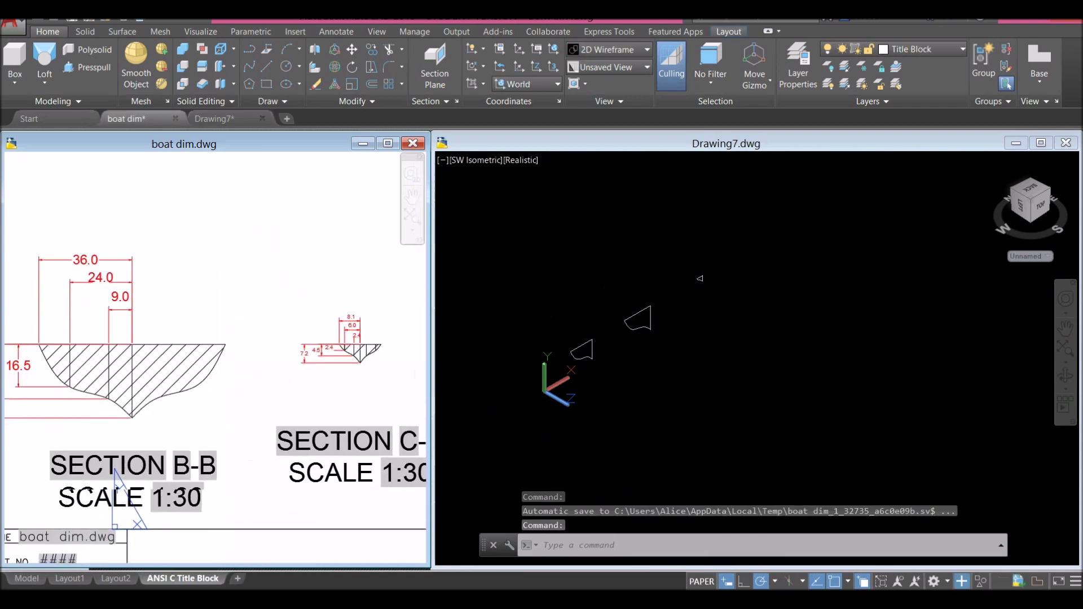
scroll(239, 387, "down", 2)
middle_click_drag(165, 322, 429, 321)
middle_click_drag(84, 332, 169, 339)
scroll(295, 333, "down", 1)
scroll(206, 334, "down", 2)
scroll(174, 353, "up", 2)
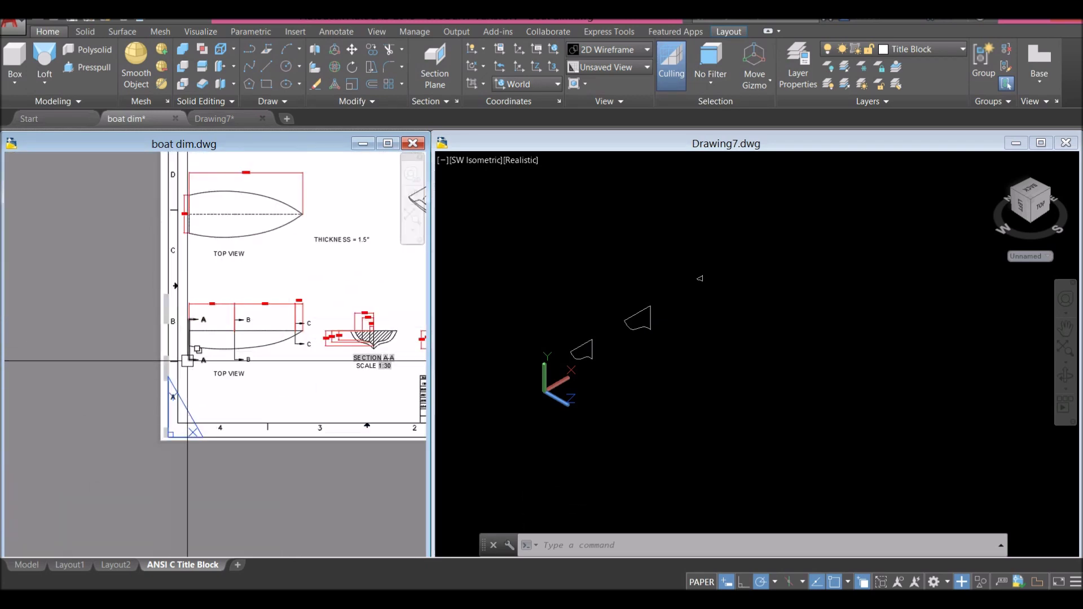
scroll(209, 332, "up", 2)
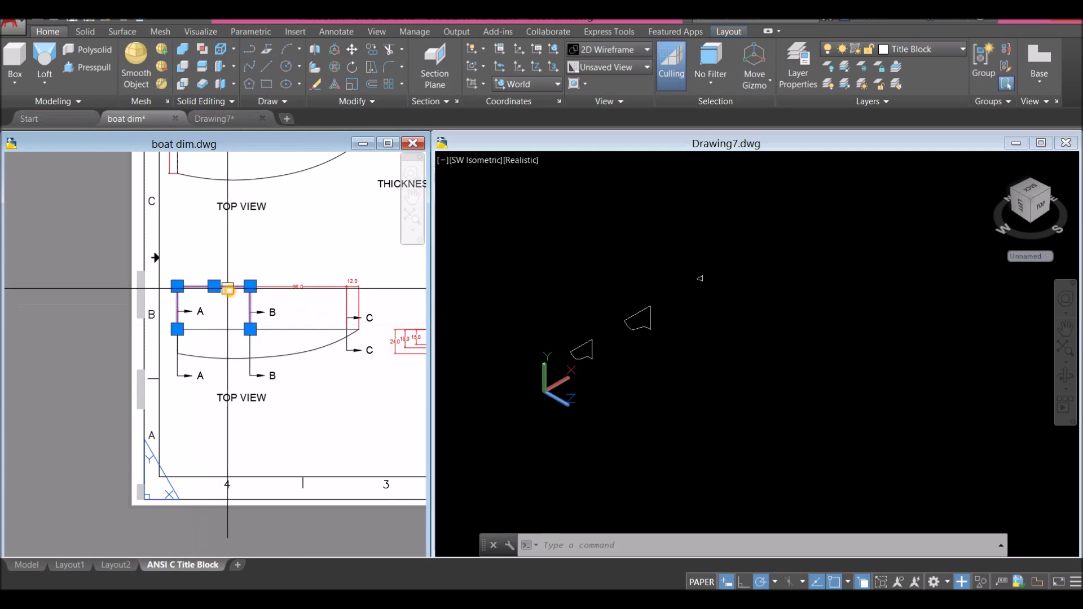
scroll(232, 304, "up", 2)
key("Escape")
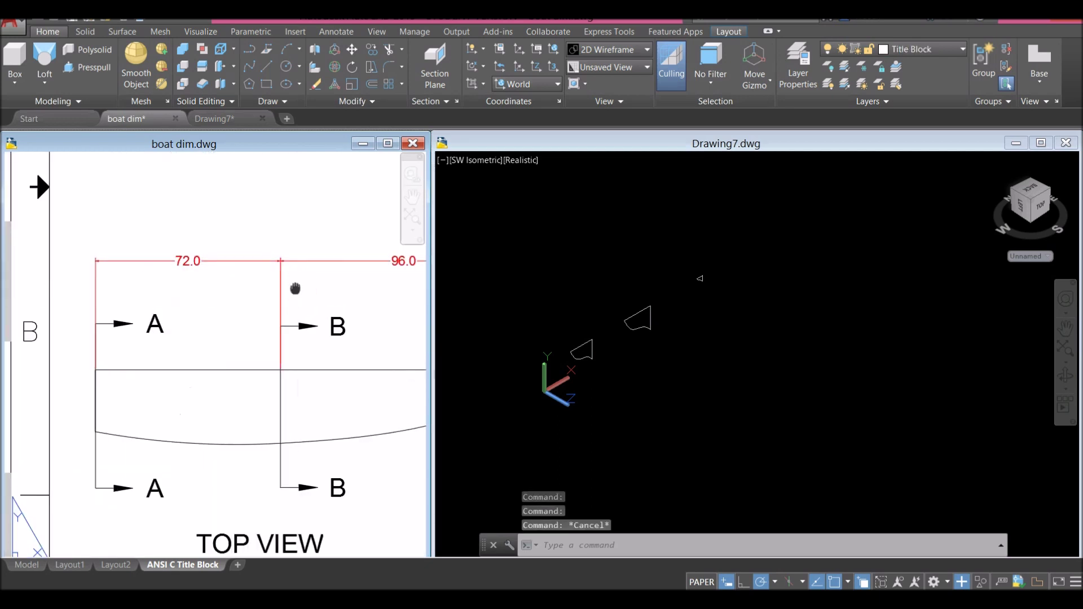
Examine the dimensions from section B-B to C-C and from C-C to the bow on the lower hull view.
middle_click_drag(373, 261, 308, 279)
left_click(366, 279)
scroll(304, 299, "down", 5)
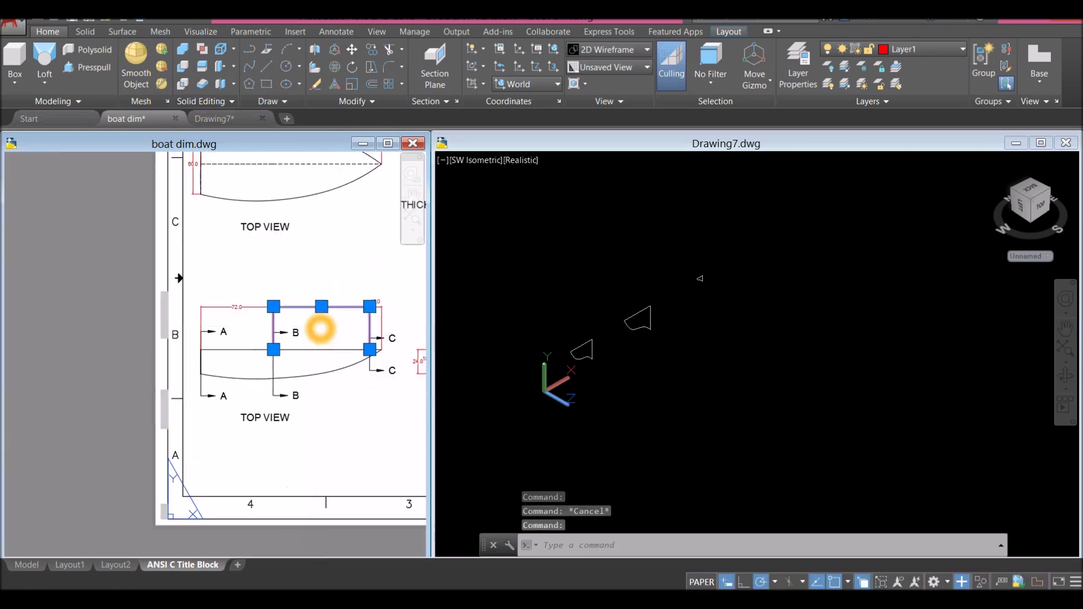
scroll(272, 324, "up", 8)
scroll(271, 324, "up", 2)
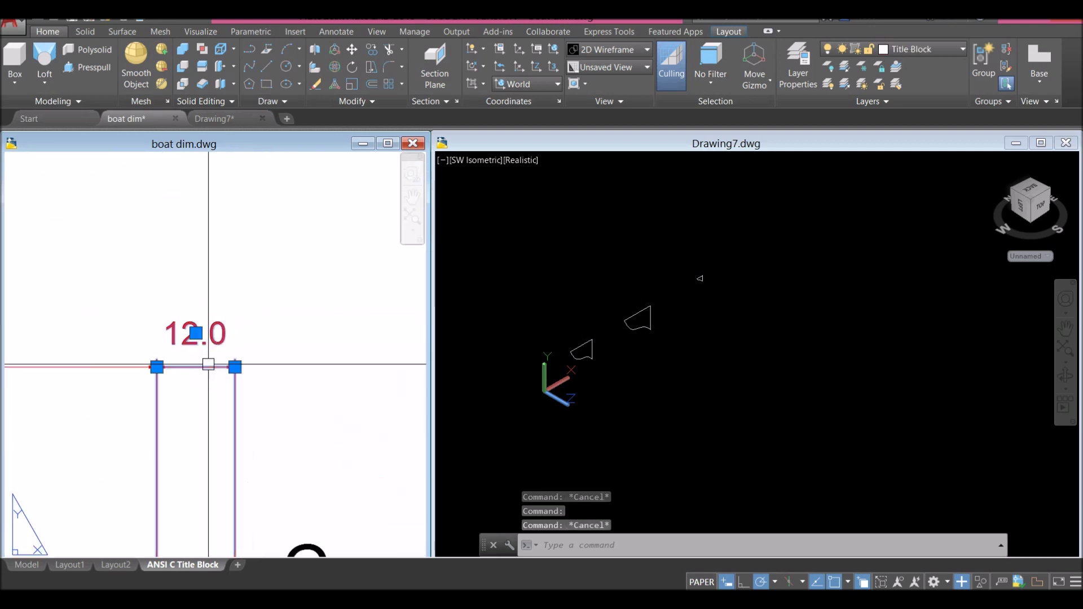
scroll(283, 305, "down", 5)
key("Escape")
scroll(278, 295, "down", 6)
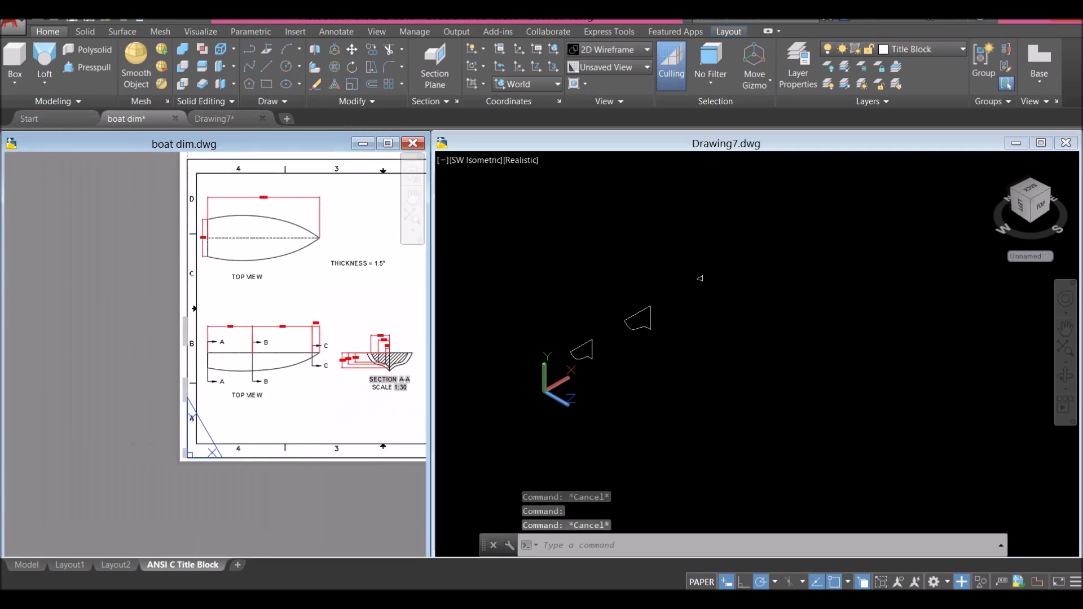
scroll(241, 355, "up", 6)
left_click(240, 356)
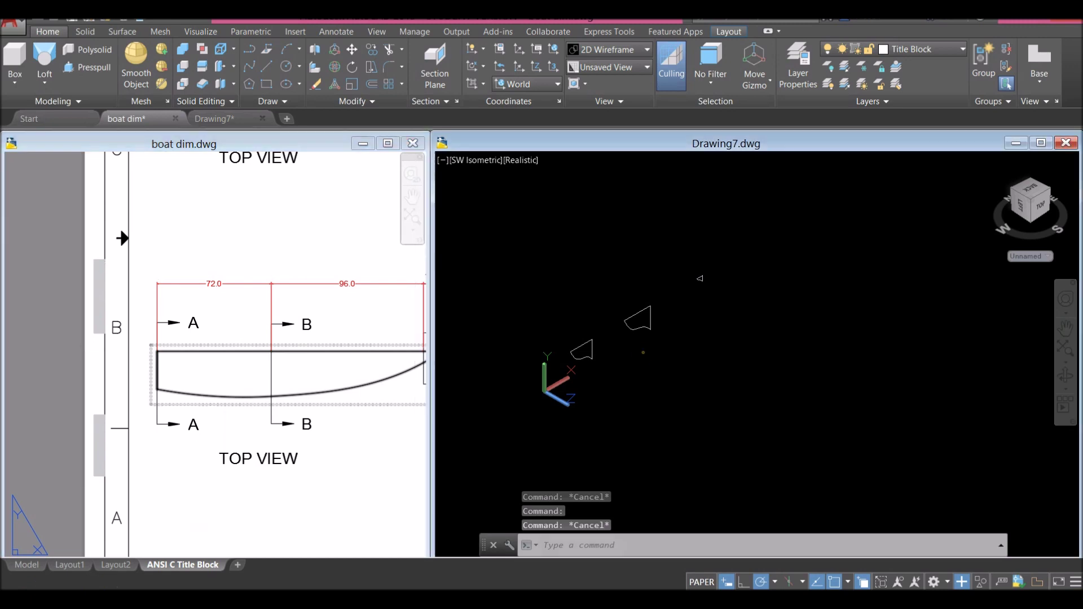
Draw a 72-unit line in Drawing7 from the upper centerline corner of the Section A-A profile along the positive Z direction.
left_click(626, 358)
scroll(626, 359, "up", 2)
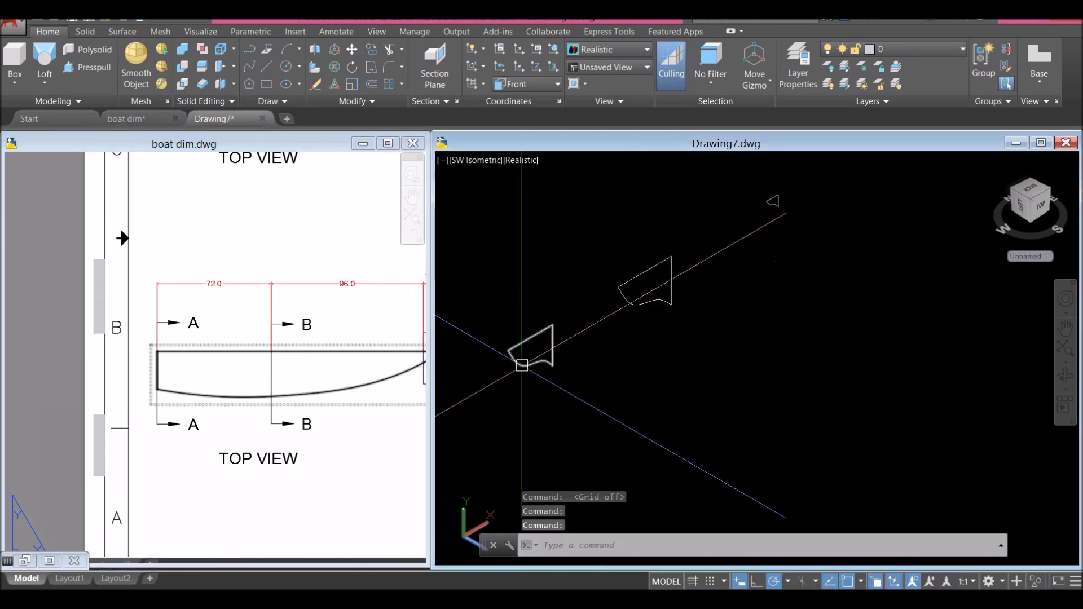
left_click(599, 318)
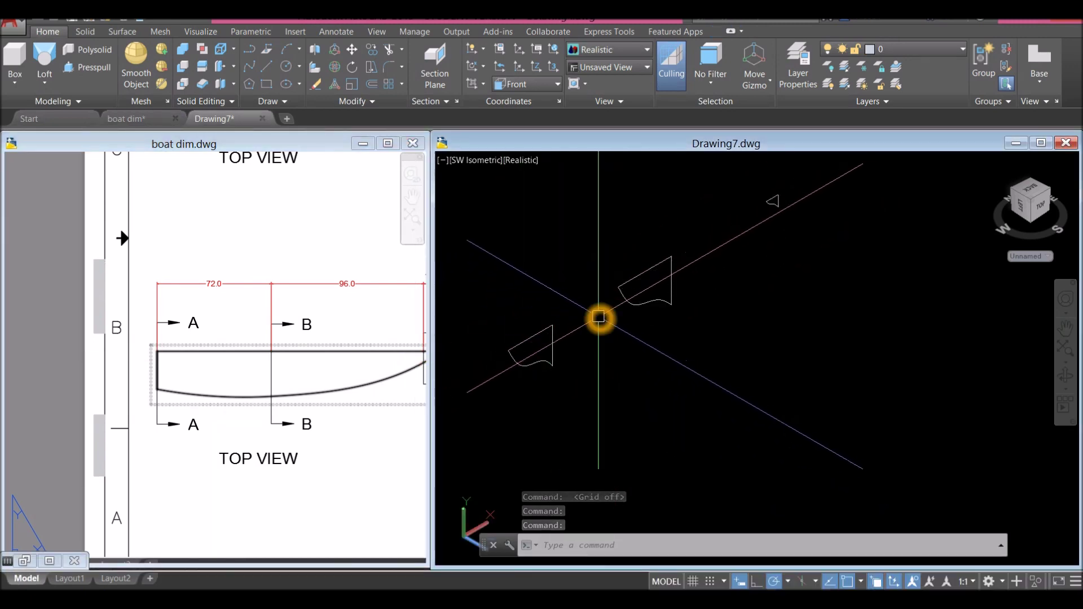
key("Return")
left_click(552, 326)
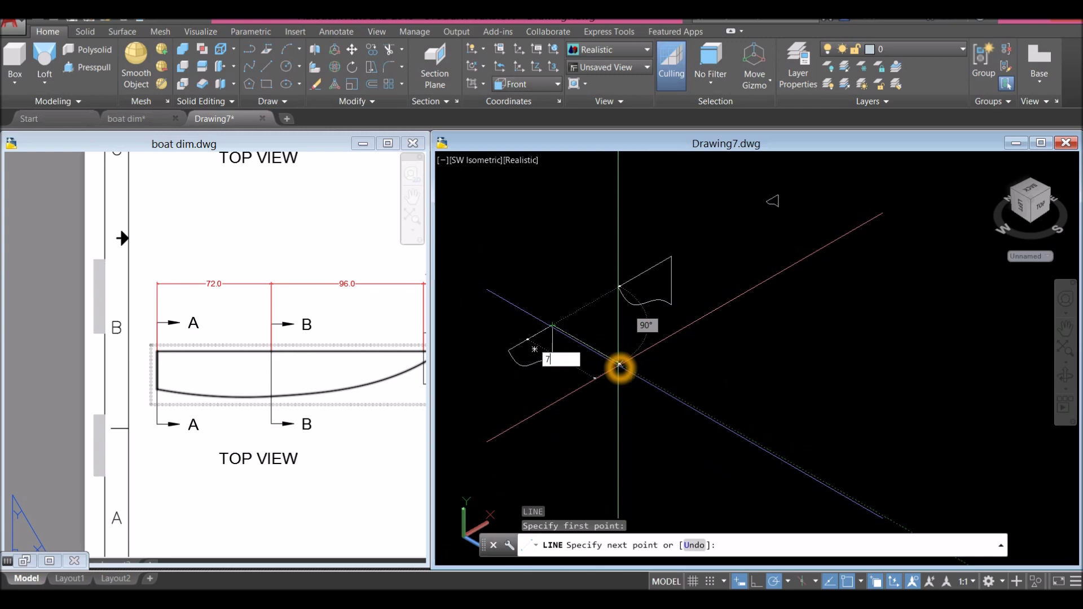
key("Return")
right_click(658, 336)
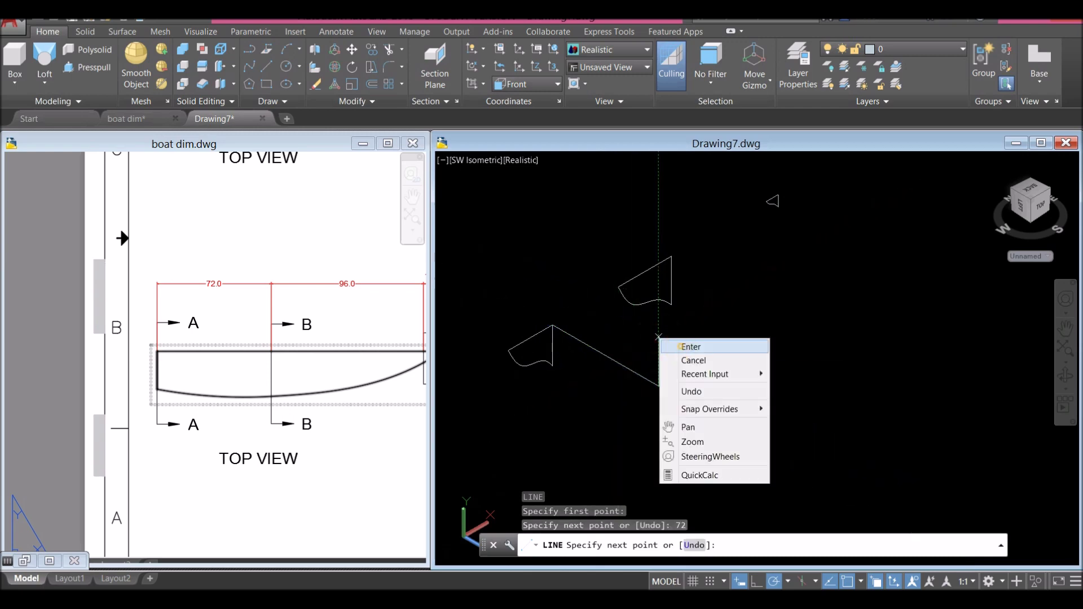
left_click(680, 346)
left_click(654, 302)
right_click(729, 276)
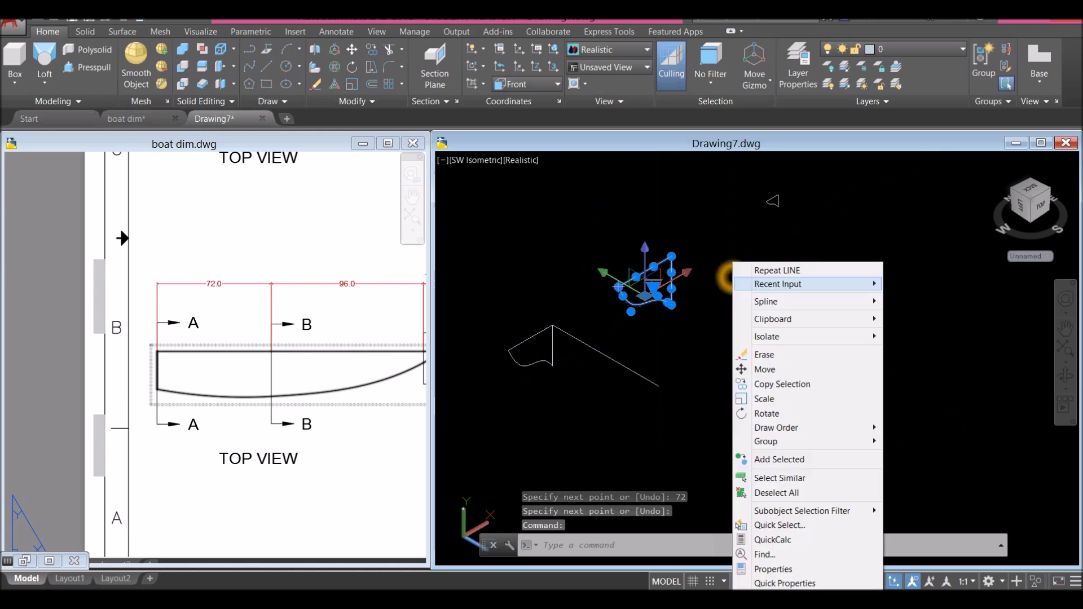
left_click(766, 369)
left_click(783, 366)
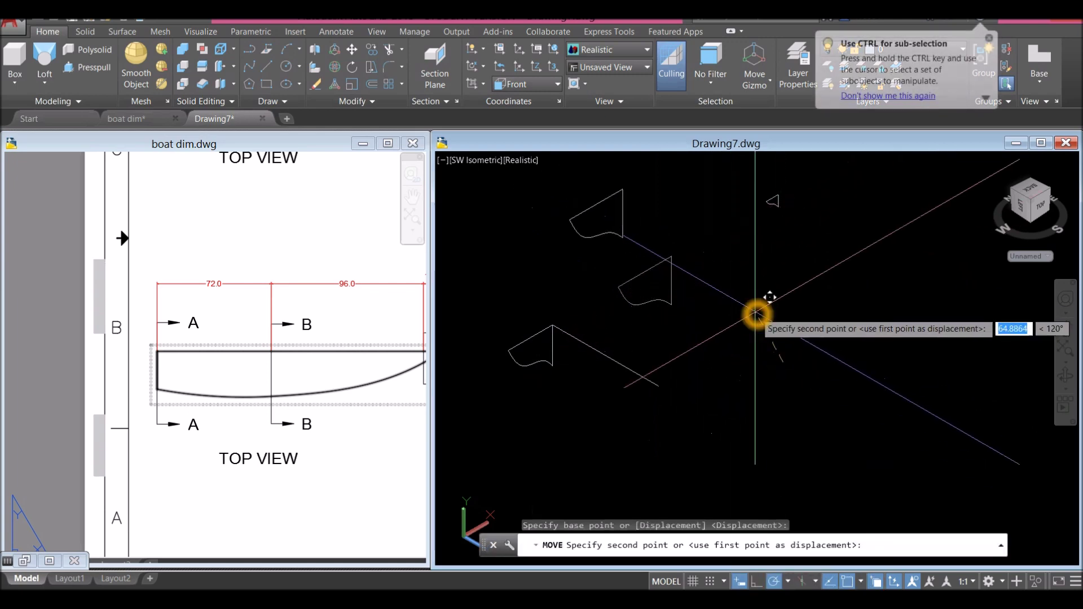
key("Escape")
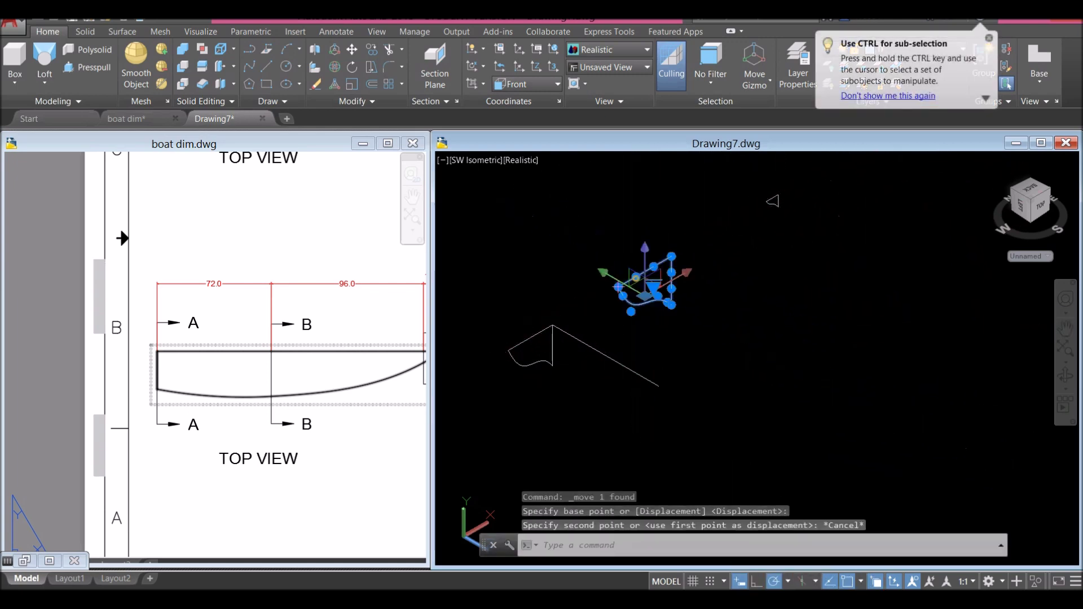
Move the Section B-B profile by its upper centerline corner to the free end of the 72-unit line.
right_click(724, 249)
left_click(746, 358)
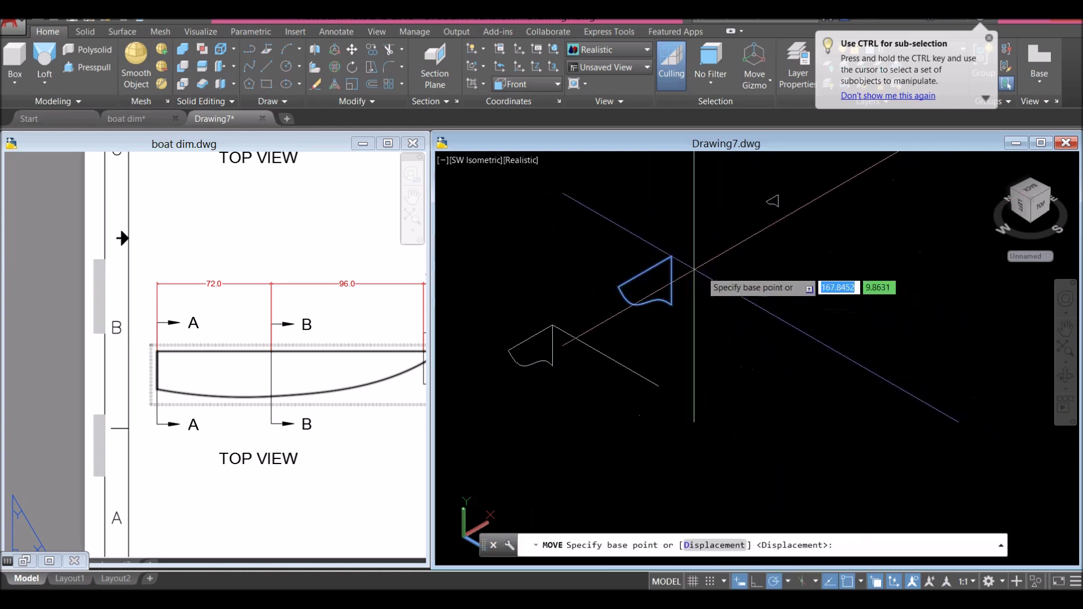
left_click(672, 260)
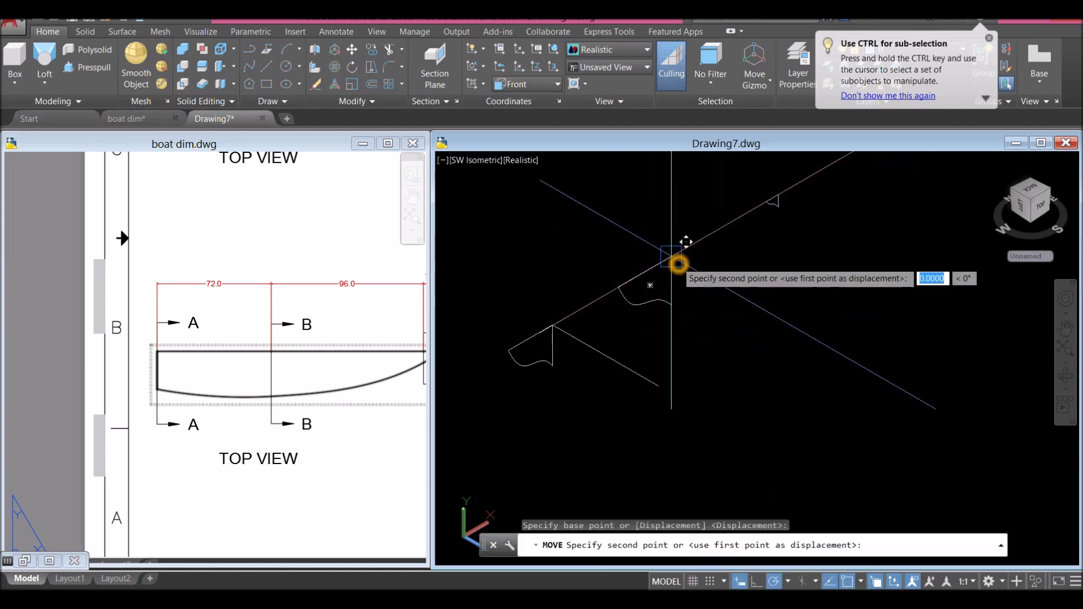
left_click(657, 389)
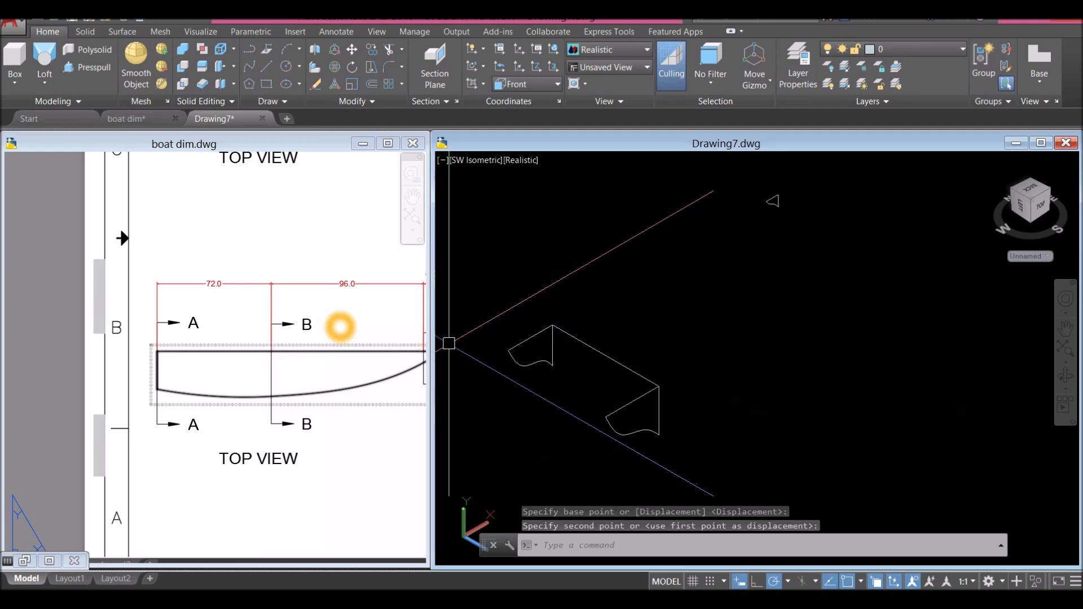
Check the spacing dimension between sections B-B and C-C in the boat dim drawing and return to Drawing7.
left_click(340, 328)
middle_click_drag(346, 315, 271, 317)
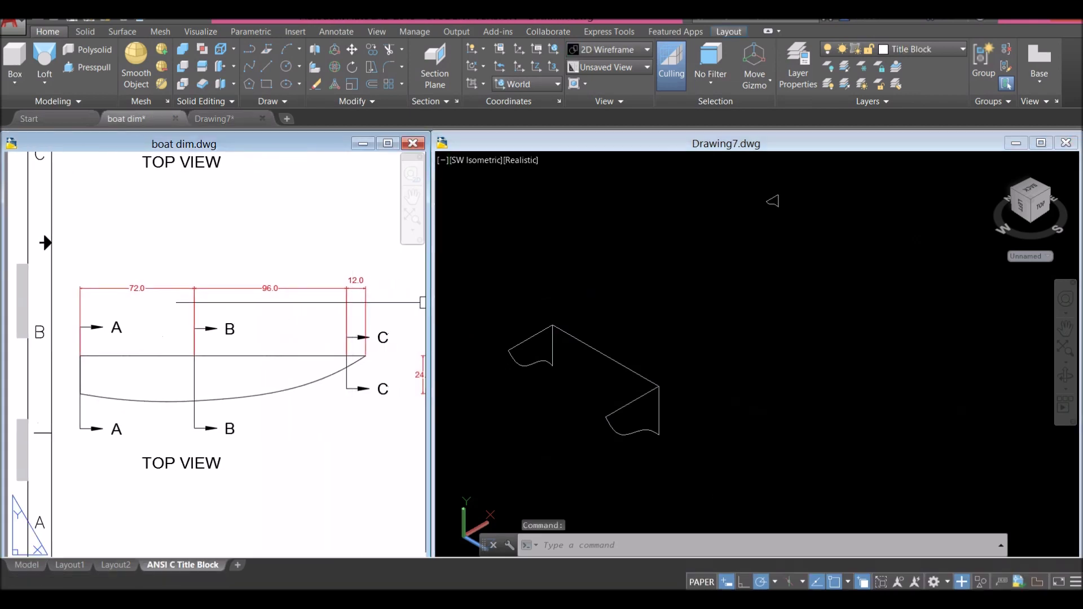
left_click(677, 259)
type("l")
key("Return")
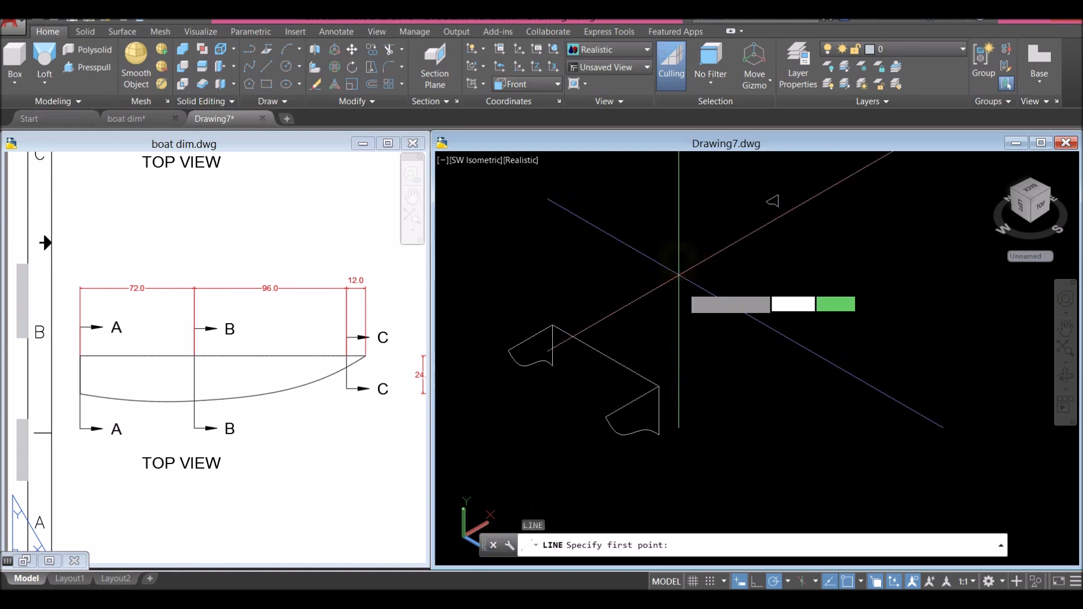
left_click(665, 386)
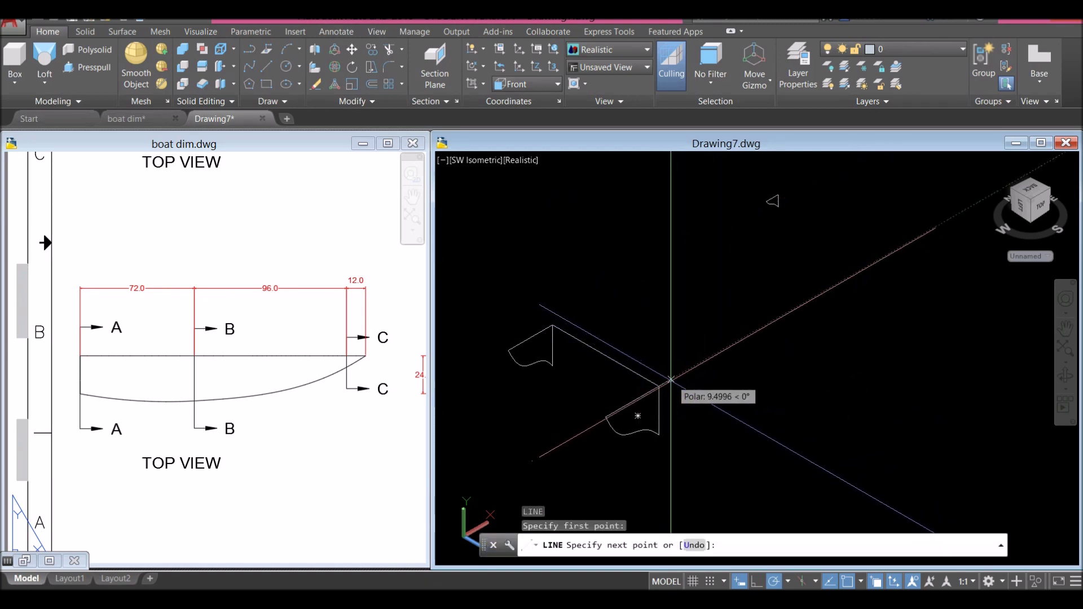
key("Escape")
Draw a 96-unit line from the upper centerline corner of the moved Section B-B profile along the positive Z direction.
key("Return")
left_click(663, 388)
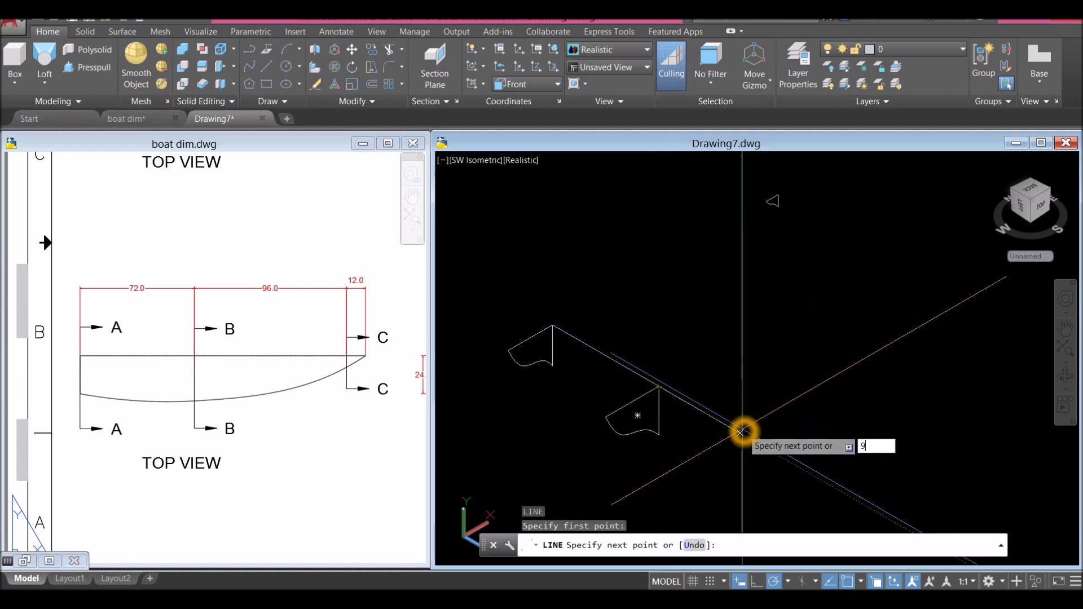
type("96")
key("Return")
right_click(752, 367)
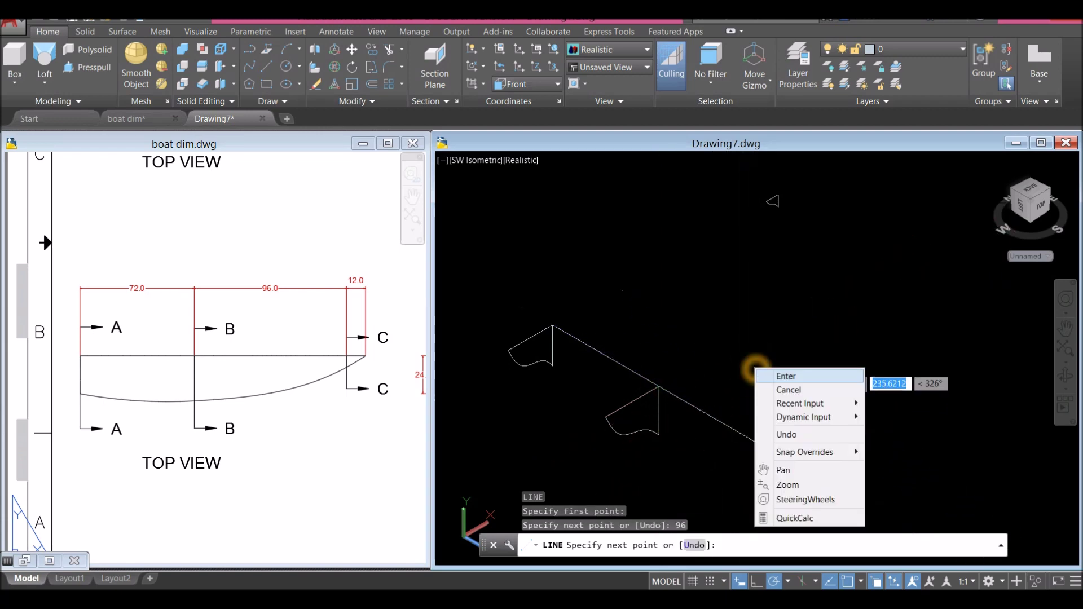
Finish the 96-unit line without adding another segment.
left_click(774, 374)
left_click(773, 205)
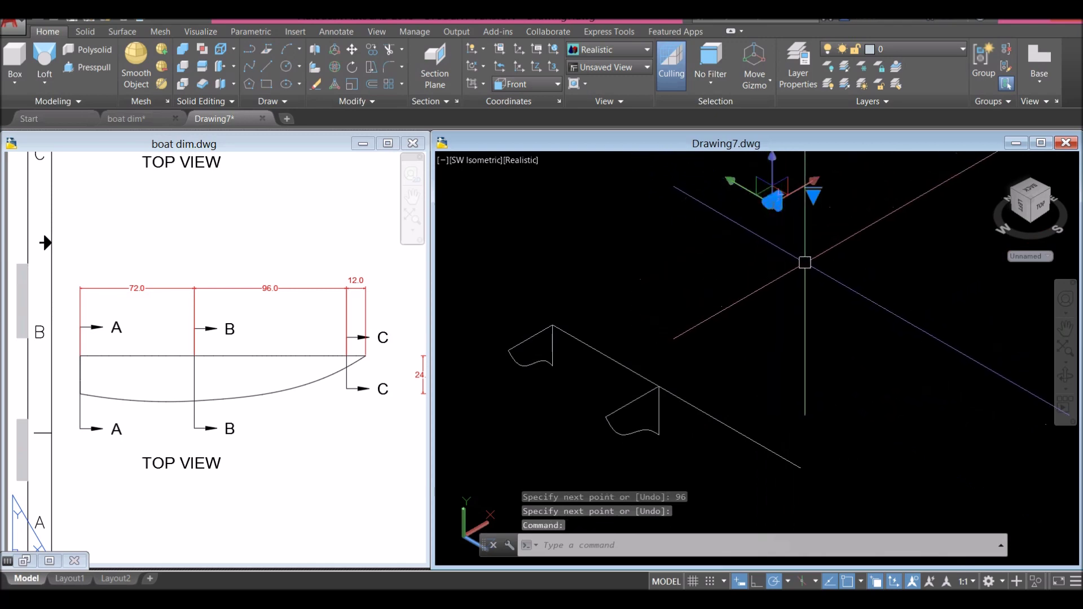
right_click(805, 261)
left_click(837, 354)
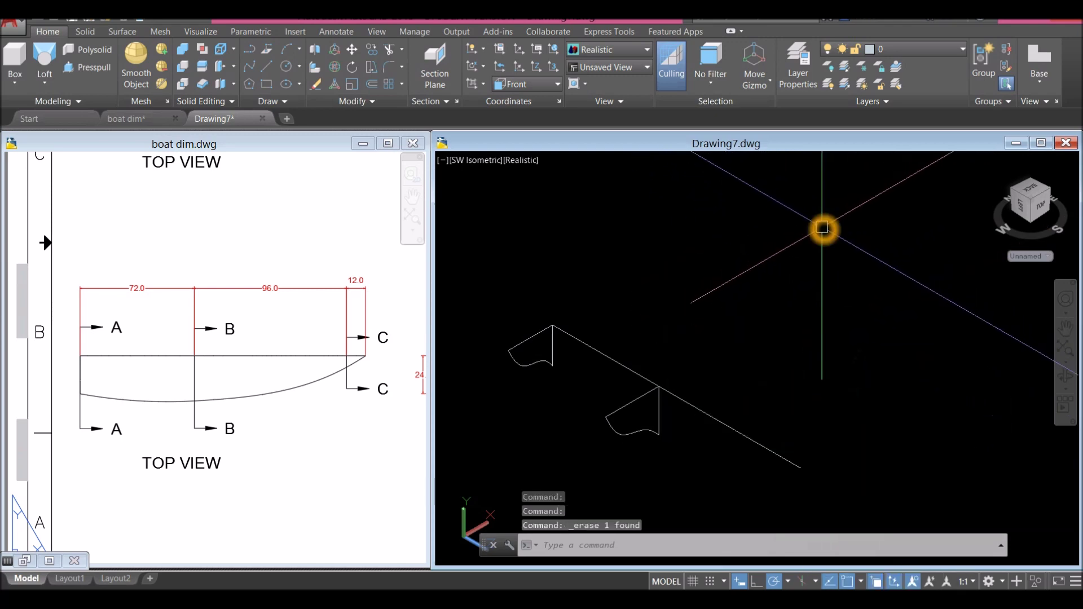
Move the Section C-C profile by its upper centerline corner to the free end of the 96-unit line.
scroll(757, 242, "up", 3)
left_click(720, 278)
right_click(813, 202)
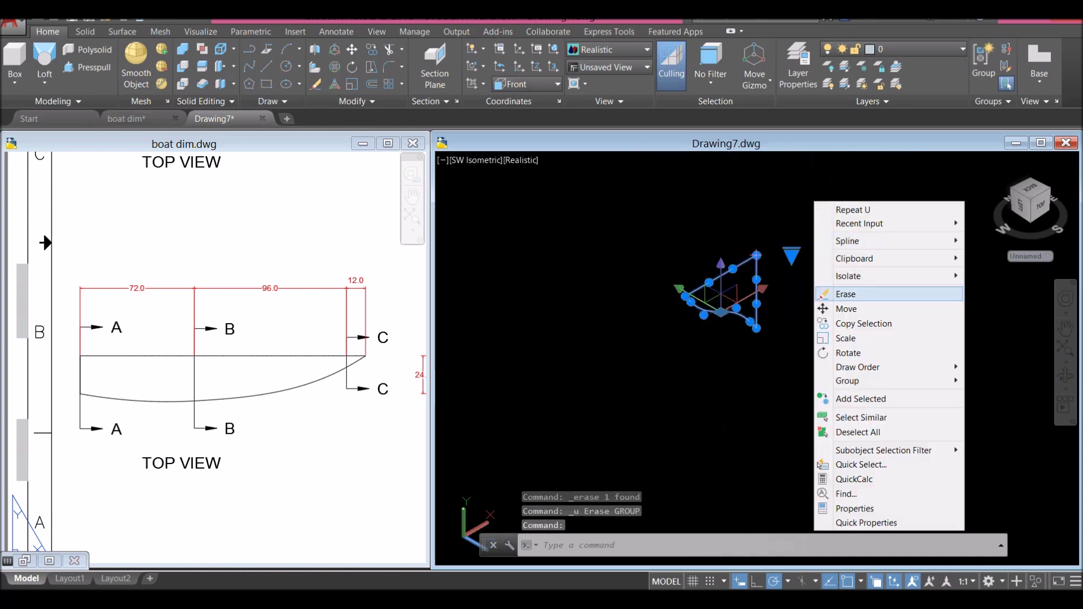
left_click(835, 307)
left_click(761, 262)
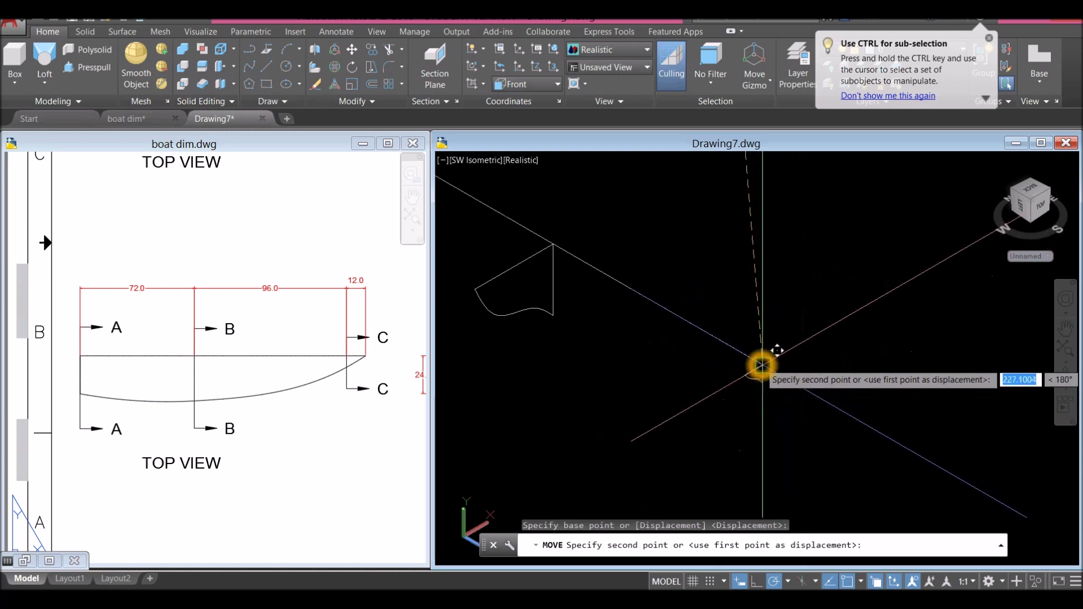
left_click(763, 364)
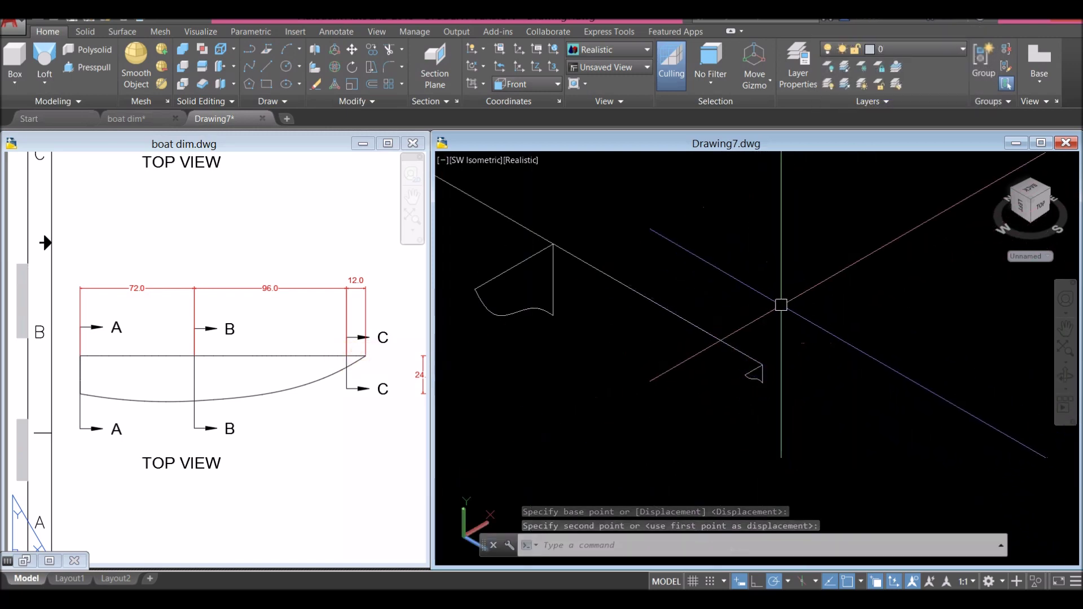
Draw a 12-unit line from the upper centerline corner of the moved Section C-C profile along the positive Z direction.
type("l")
key("Return")
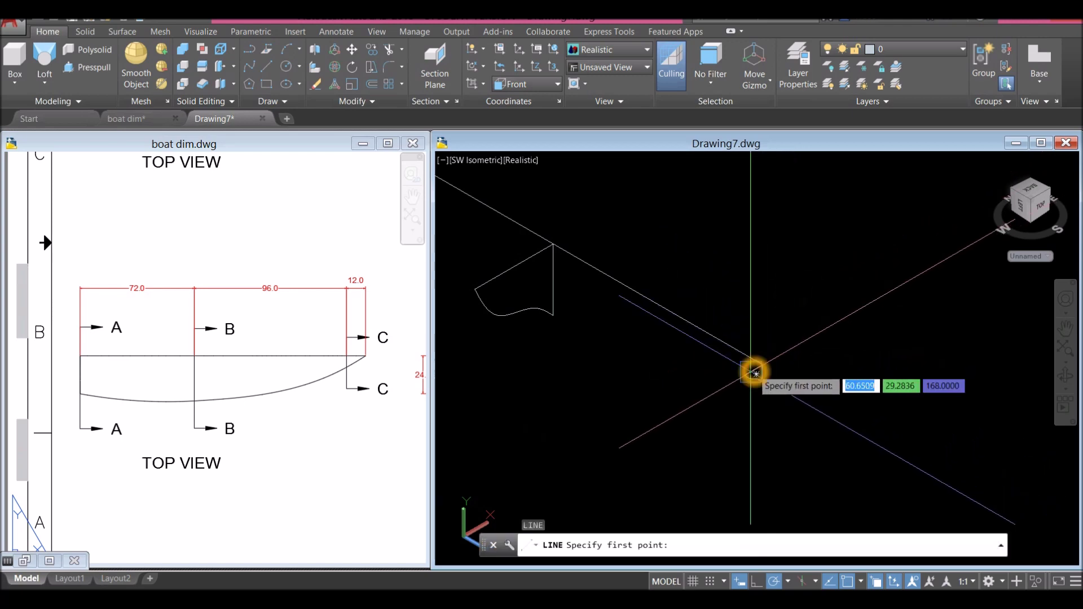
middle_click_drag(772, 379, 762, 341)
left_click(732, 328)
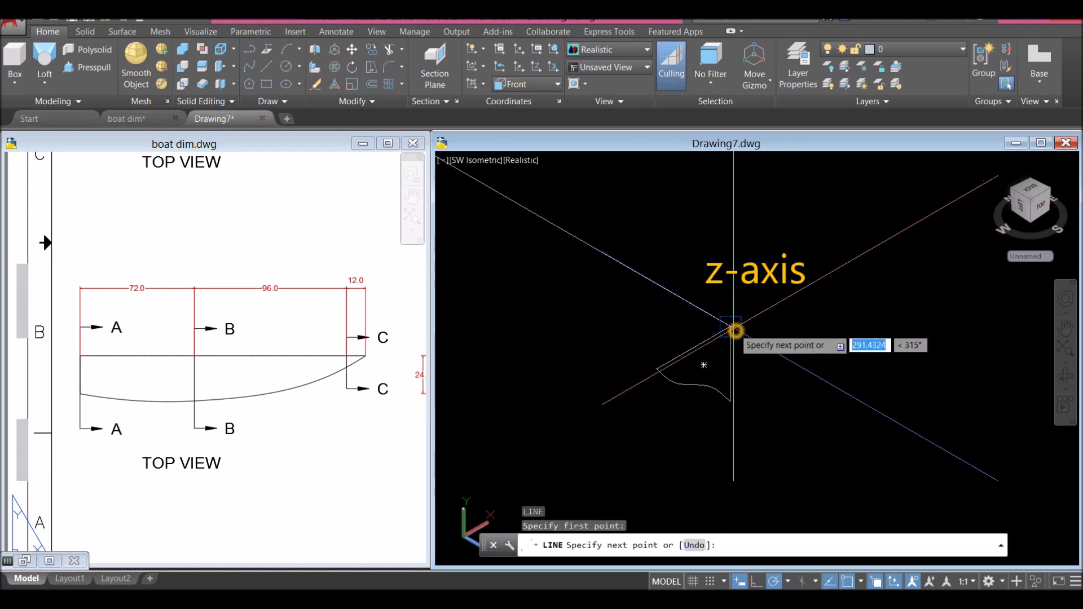
left_click(812, 373)
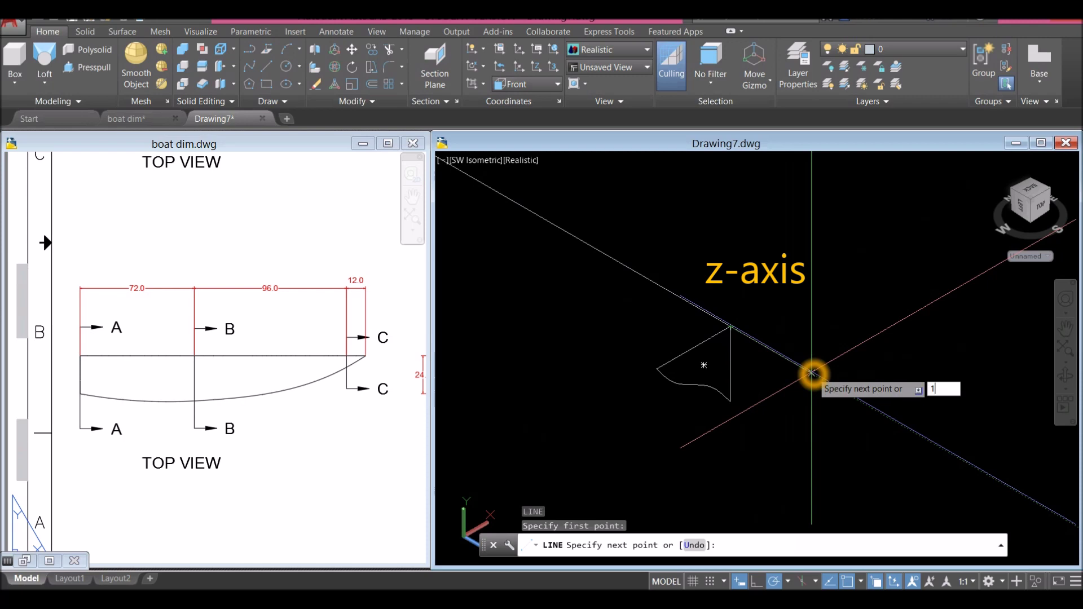
type("12")
key("Return")
right_click(810, 302)
left_click(841, 308)
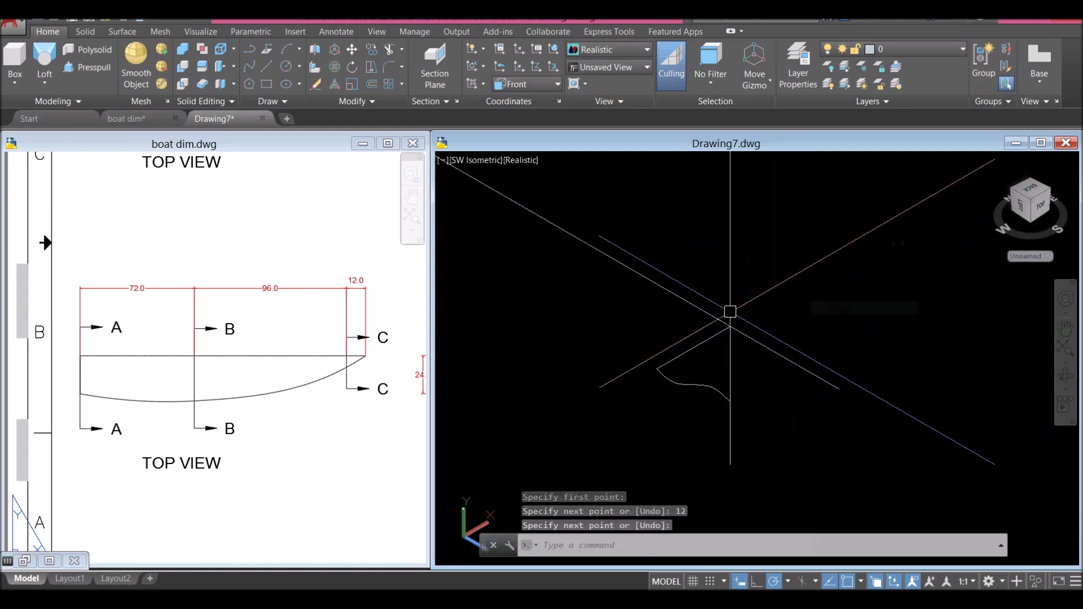
Start a Loft and pick the Section A-A, B-B and C-C profiles in that order as its cross sections.
scroll(729, 312, "down", 1)
middle_click_drag(583, 321, 619, 341)
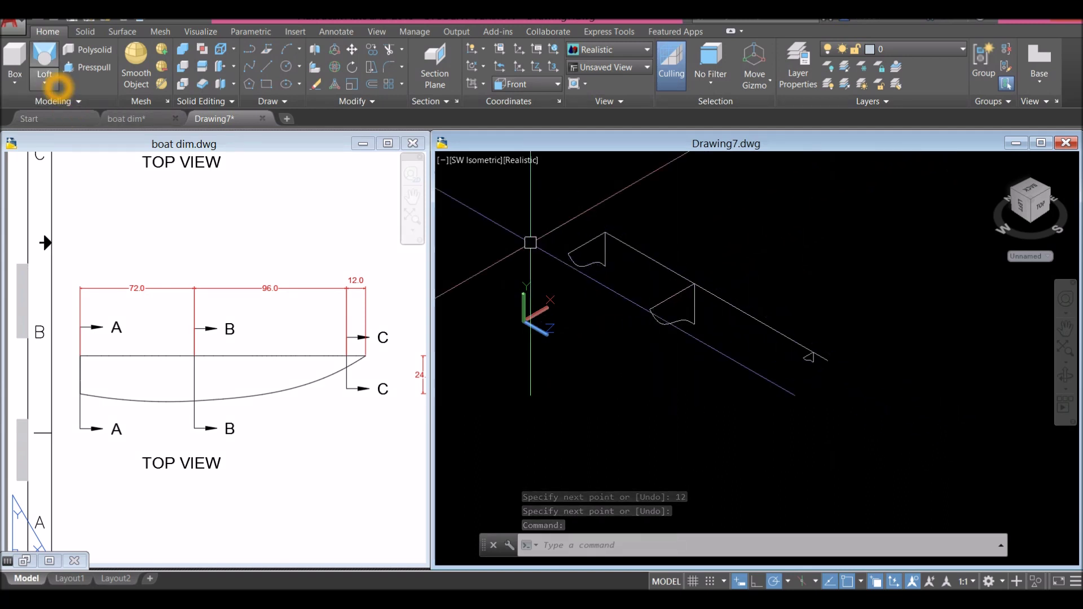
left_click(49, 87)
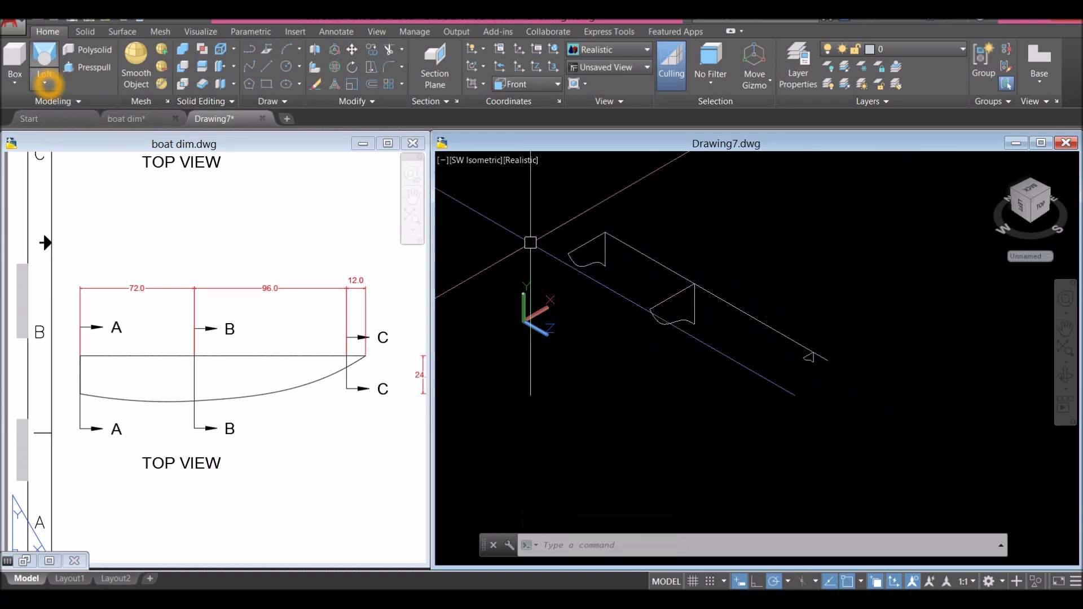
left_click(46, 84)
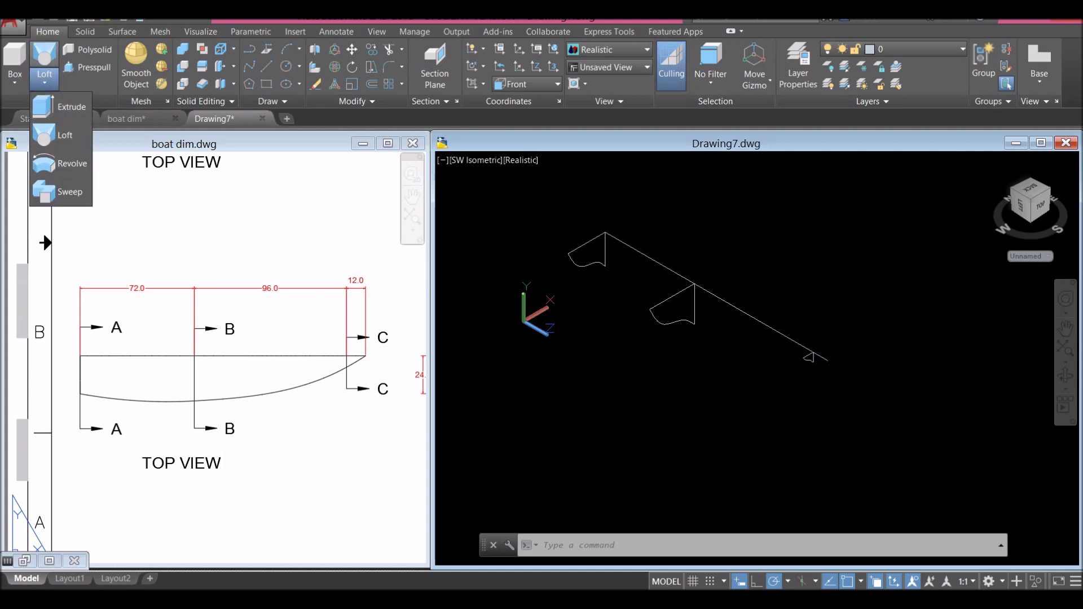
left_click(68, 138)
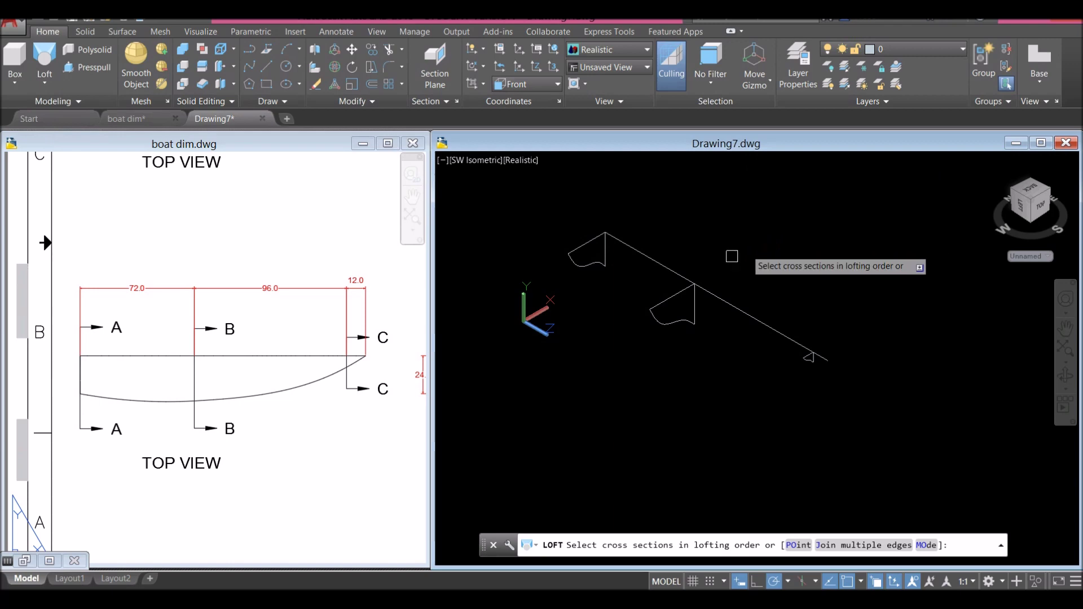
left_click(581, 265)
left_click(665, 305)
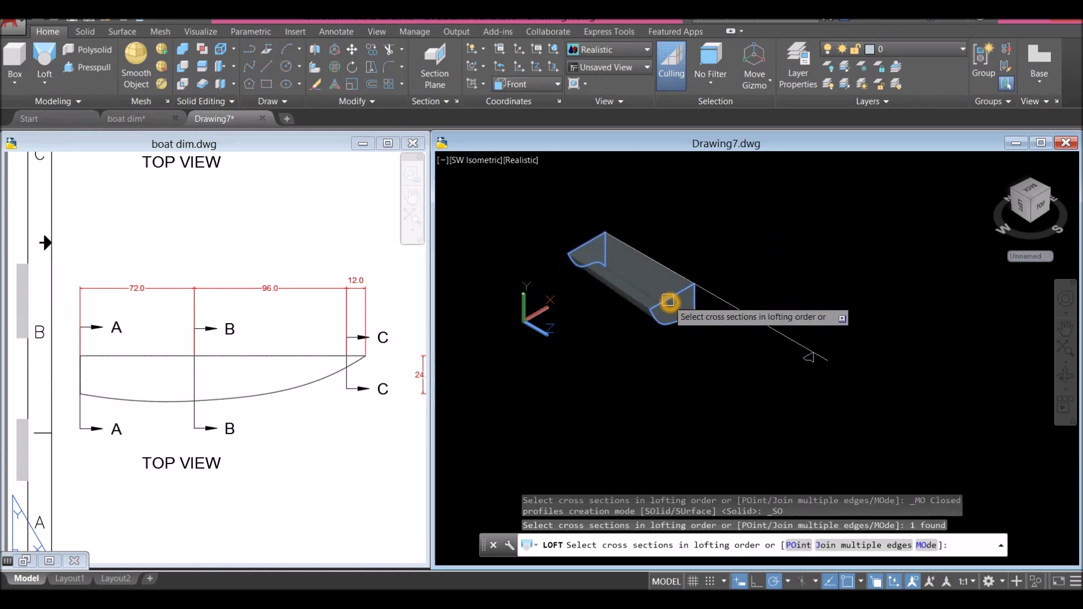
scroll(810, 374, "up", 3)
left_click(785, 332)
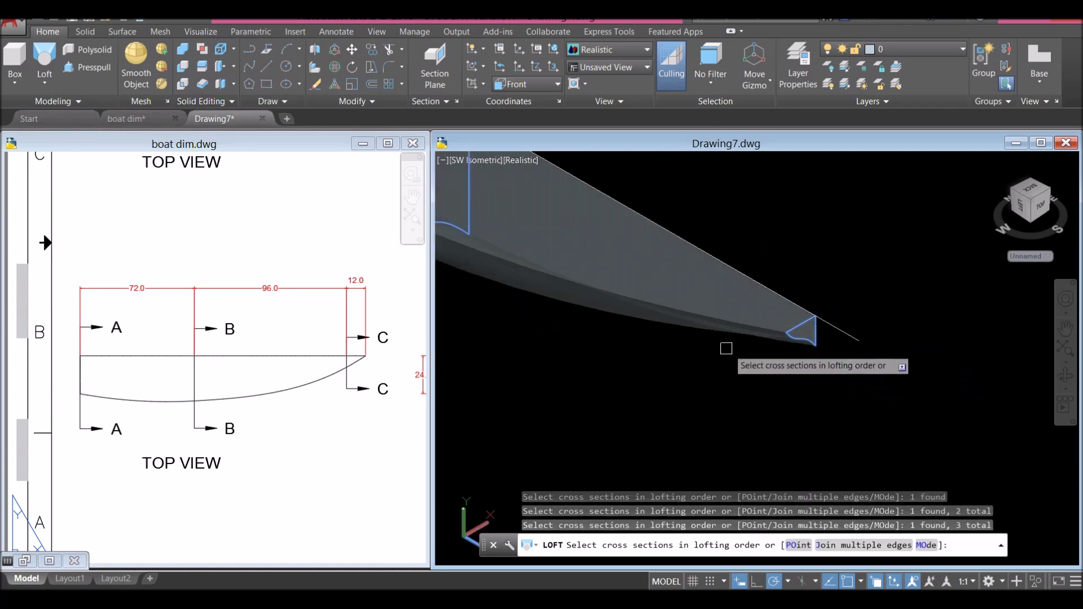
scroll(726, 346, "down", 3)
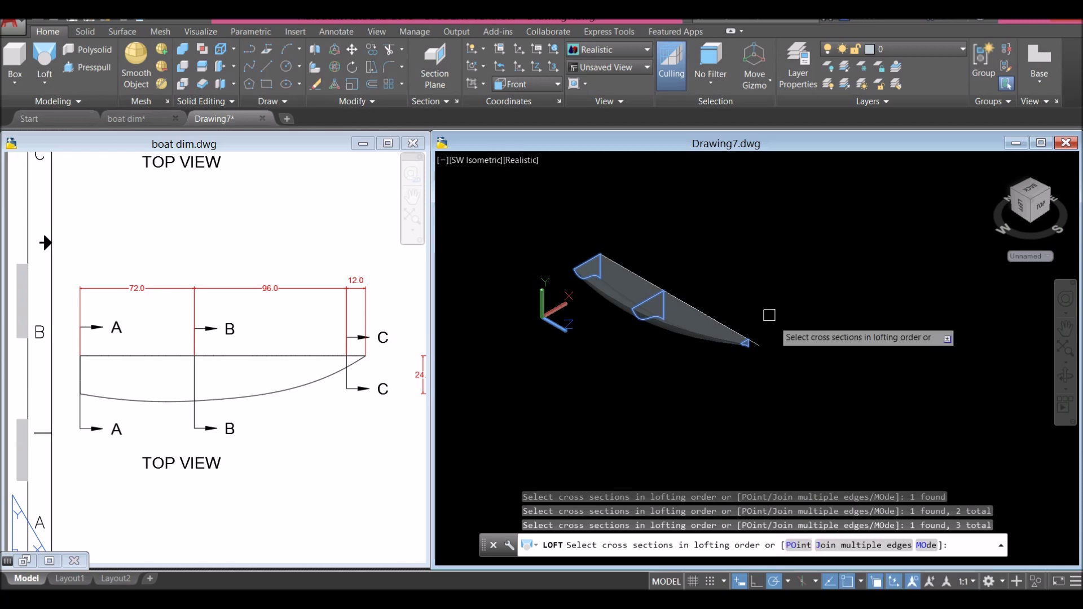
End the loft at a point on the free end of the 12-unit line and create it with the Cross sections only option.
right_click(755, 297)
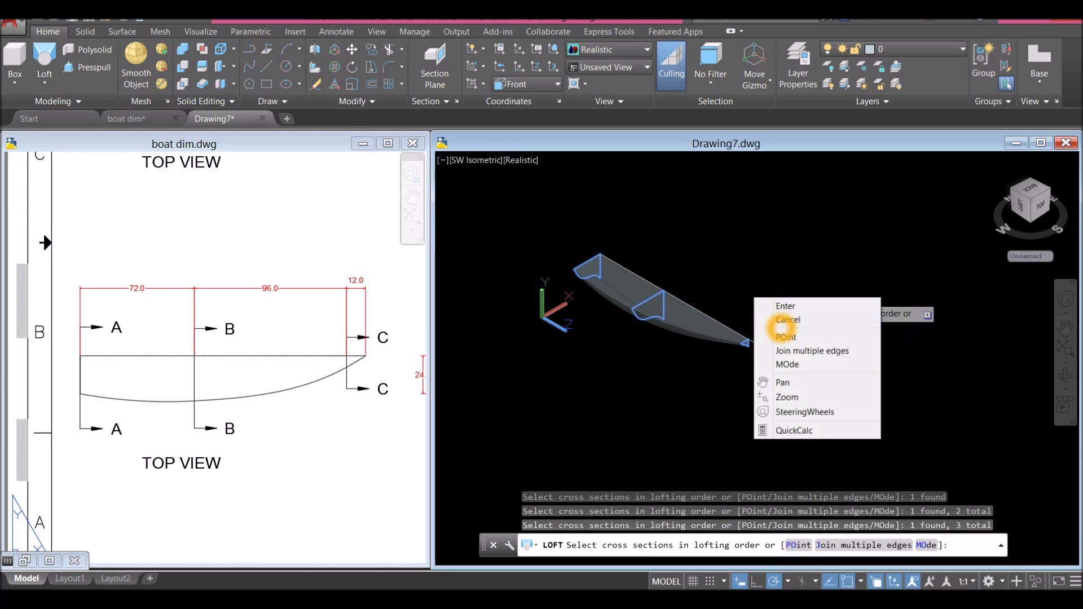
left_click(786, 337)
scroll(733, 318, "up", 5)
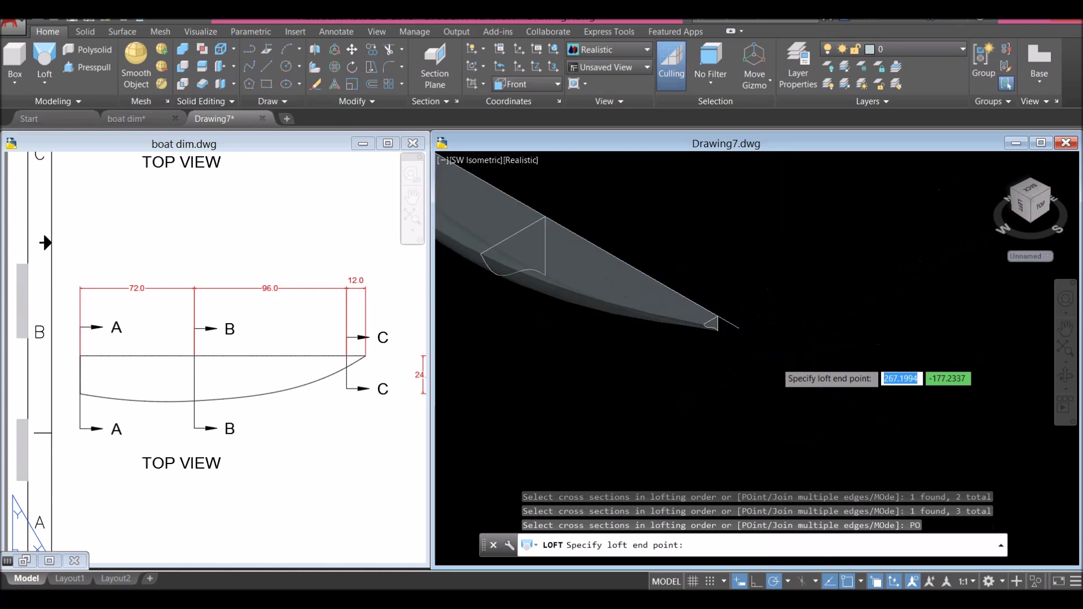
left_click(722, 314)
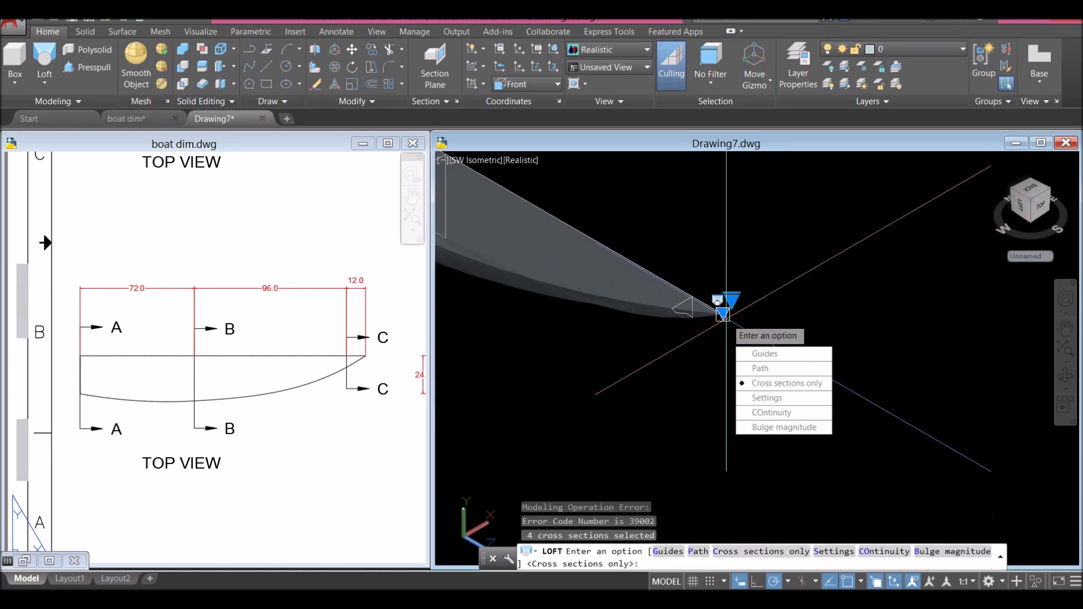
key("Return")
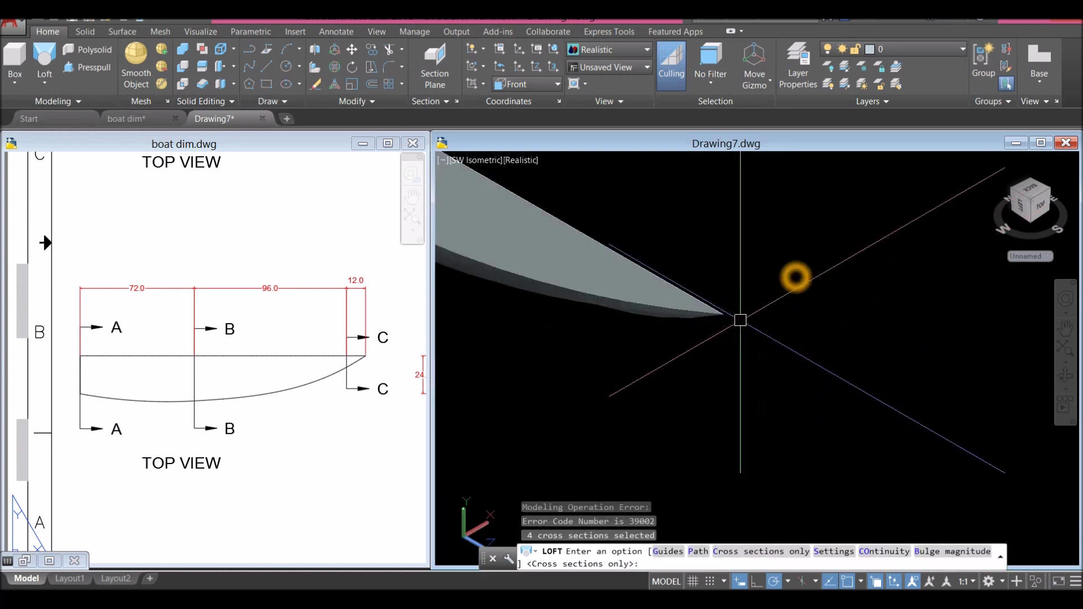
Switch the Drawing7 viewport to the Top view.
scroll(736, 315, "down", 4)
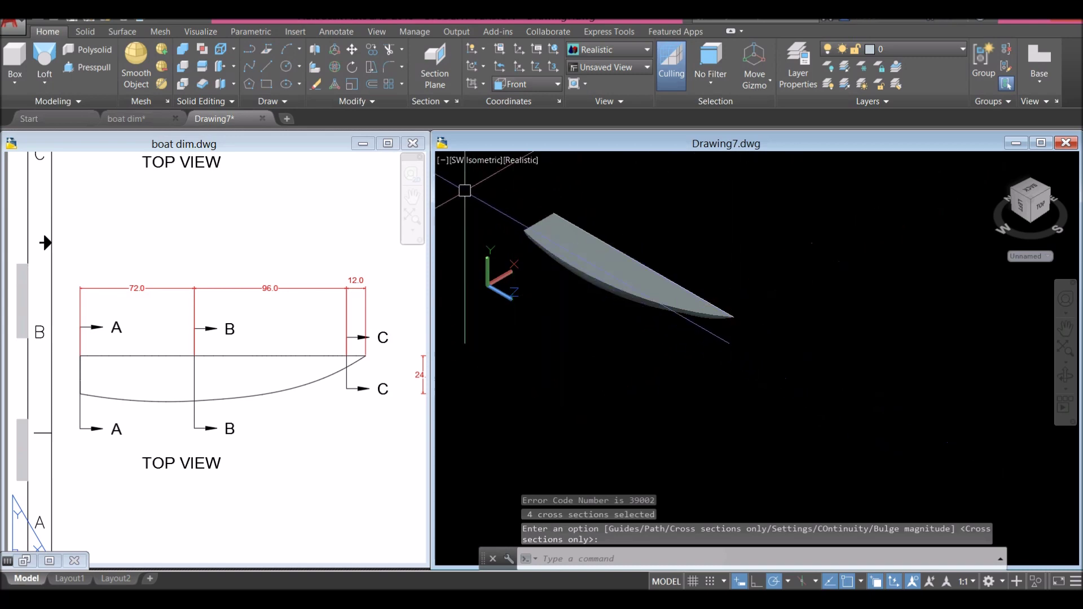
left_click(466, 161)
left_click(468, 192)
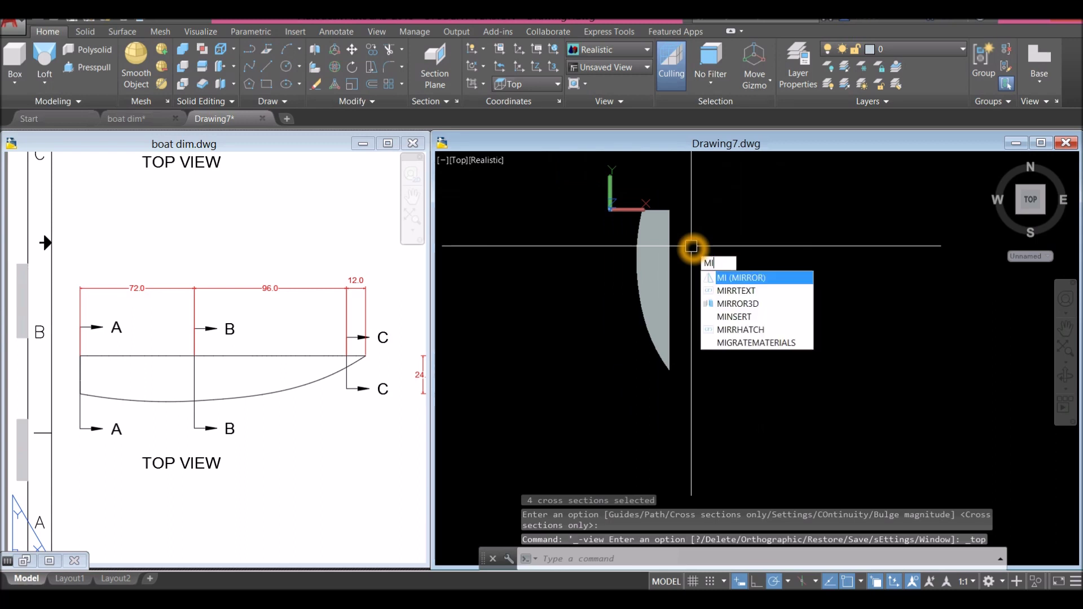
Mirror the half hull about its straight centerline edge, from the stern corner to the bow endpoint, keeping the source object.
key("Return")
left_click(652, 280)
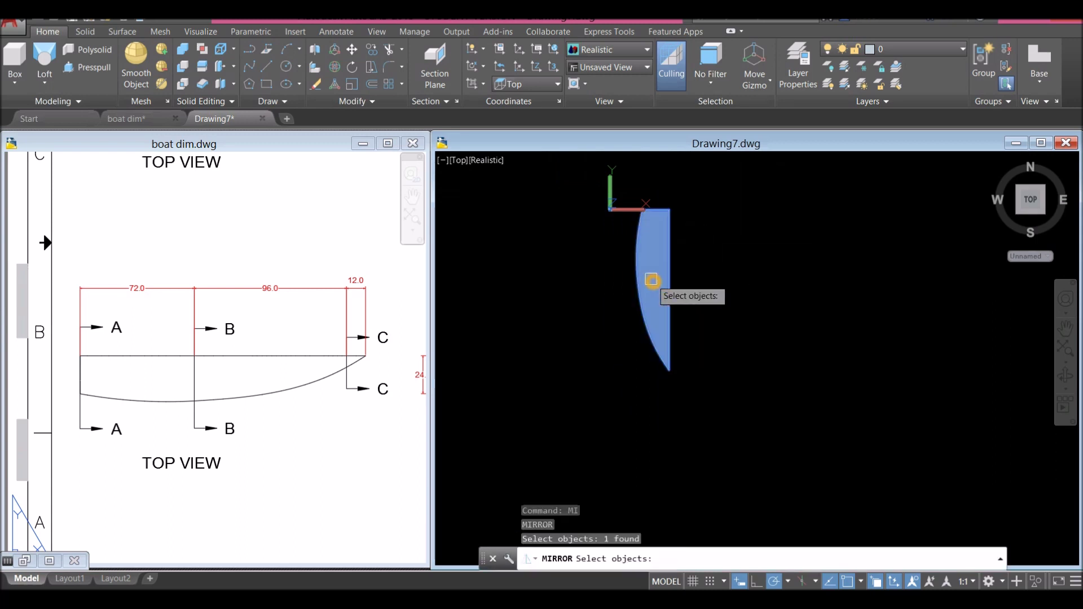
right_click(705, 235)
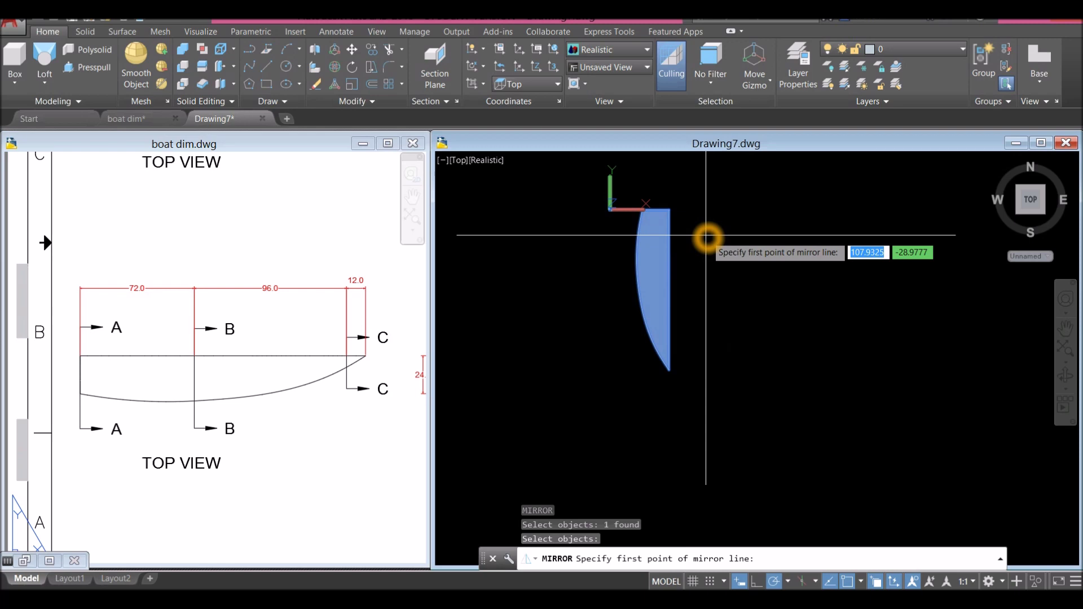
left_click(673, 212)
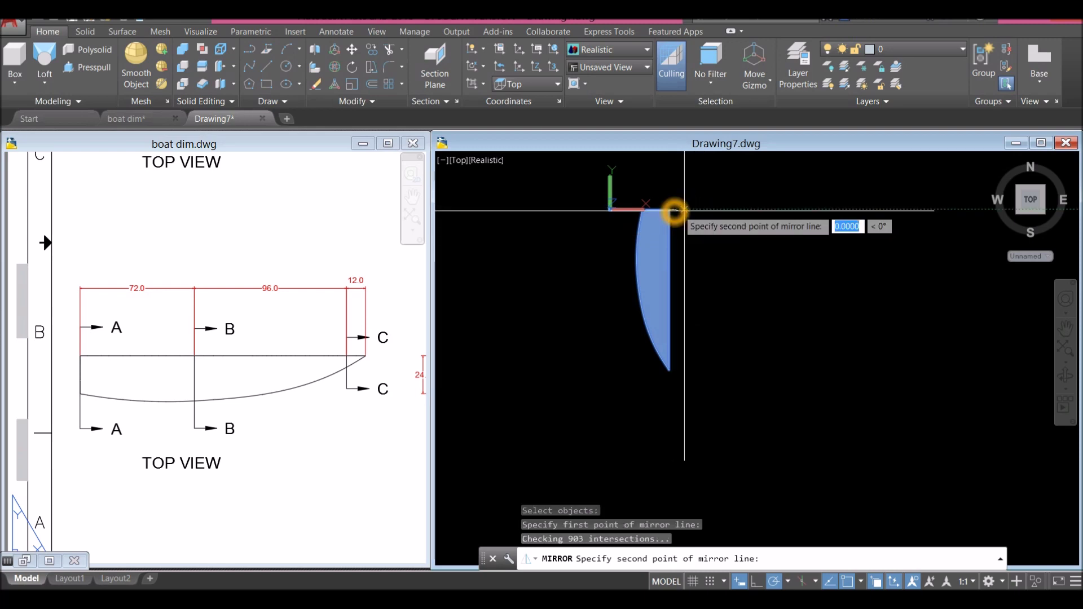
left_click(669, 392)
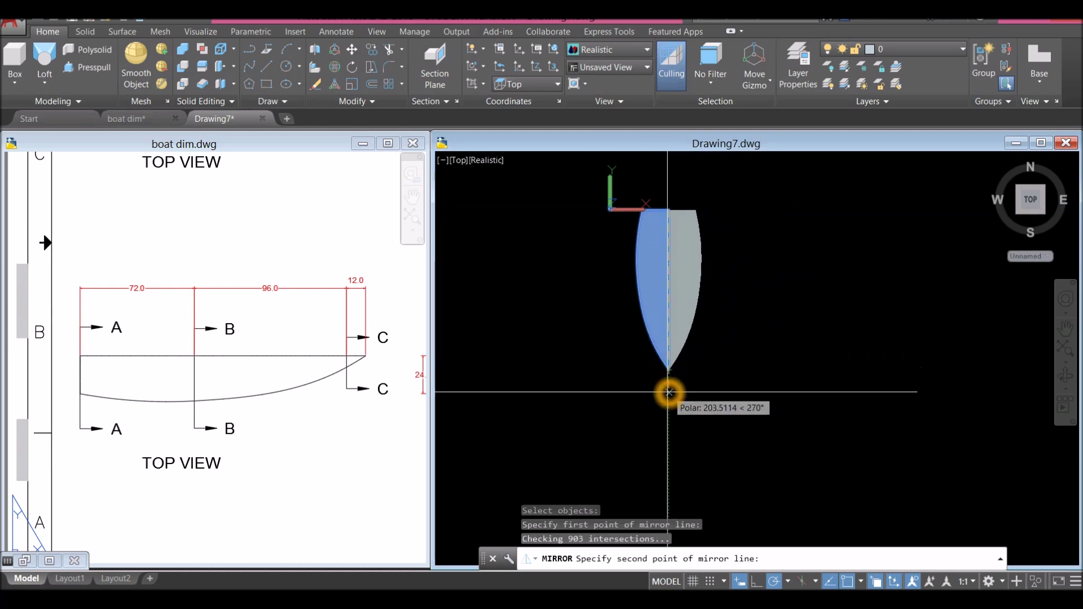
right_click(669, 392, "shift")
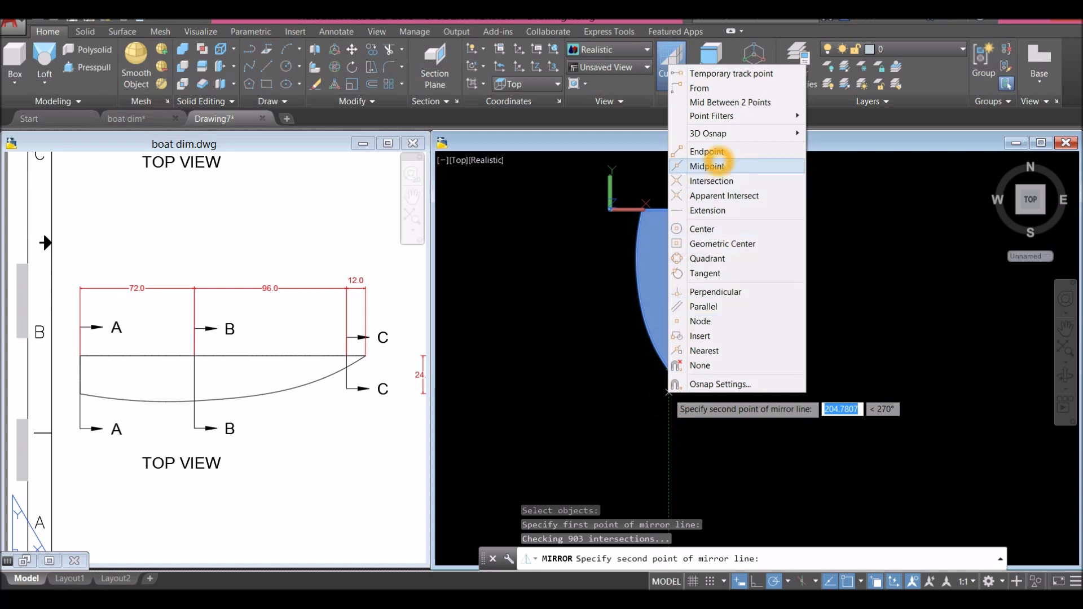
left_click(708, 151)
left_click(671, 367)
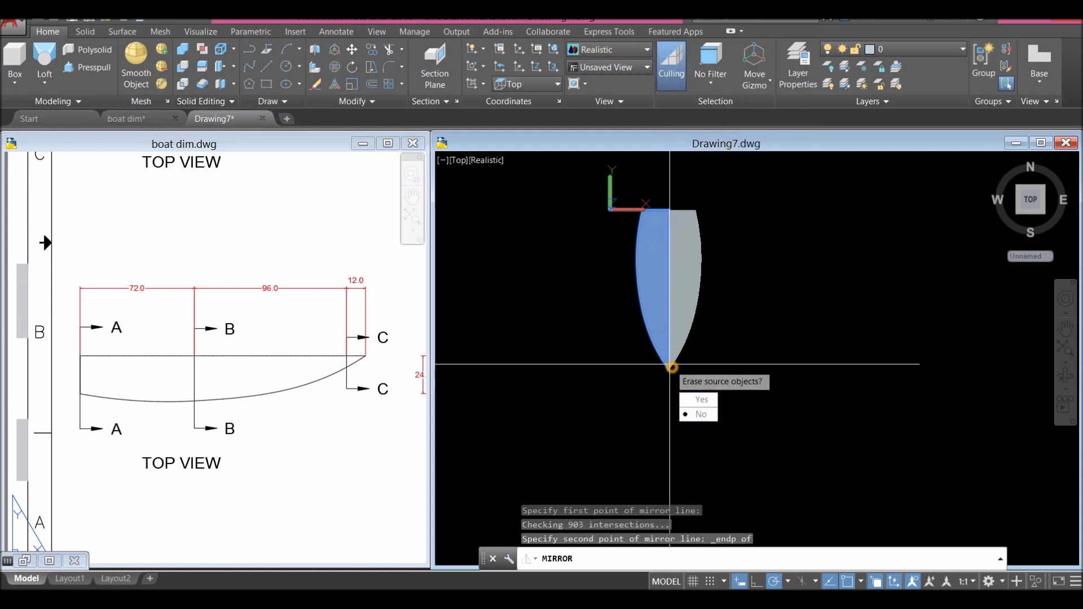
left_click(702, 415)
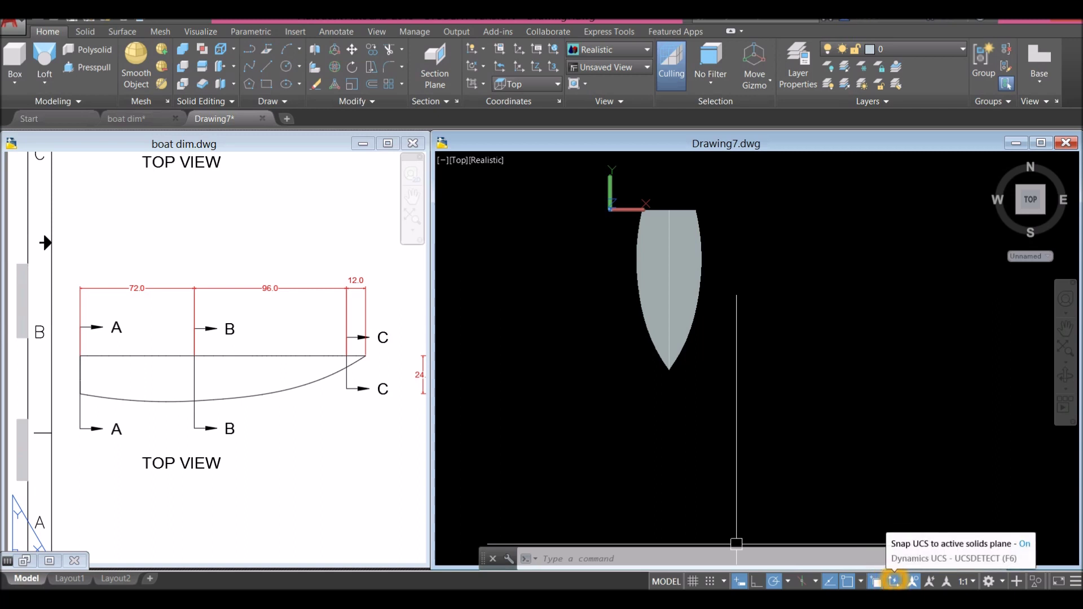
left_click(894, 581)
left_click(894, 581)
Union the two mirrored hull halves into a single solid.
middle_click_drag(559, 303, 649, 225, "shift")
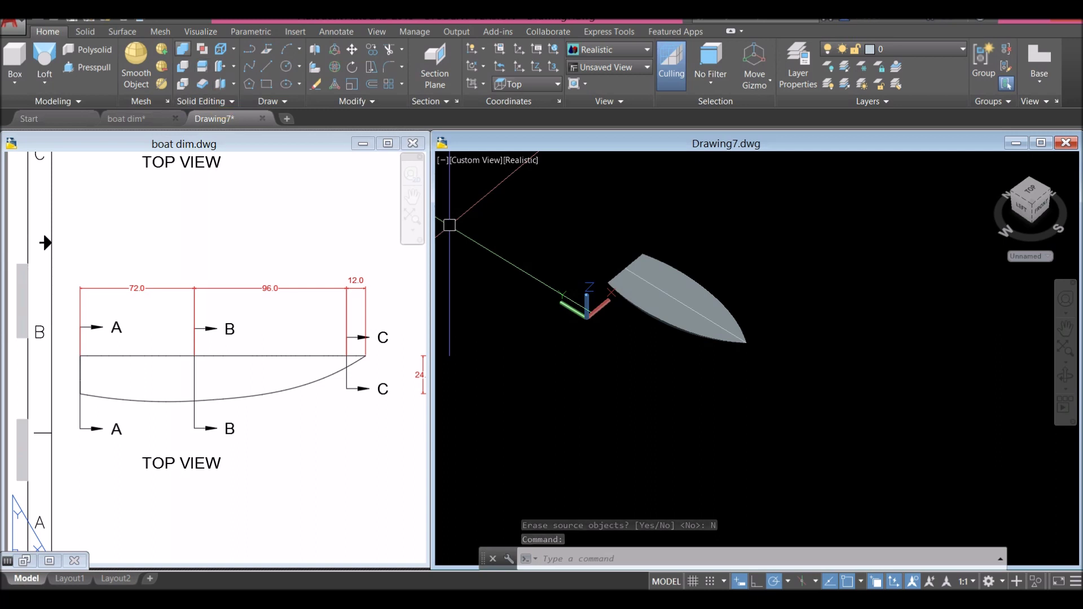
left_click(185, 48)
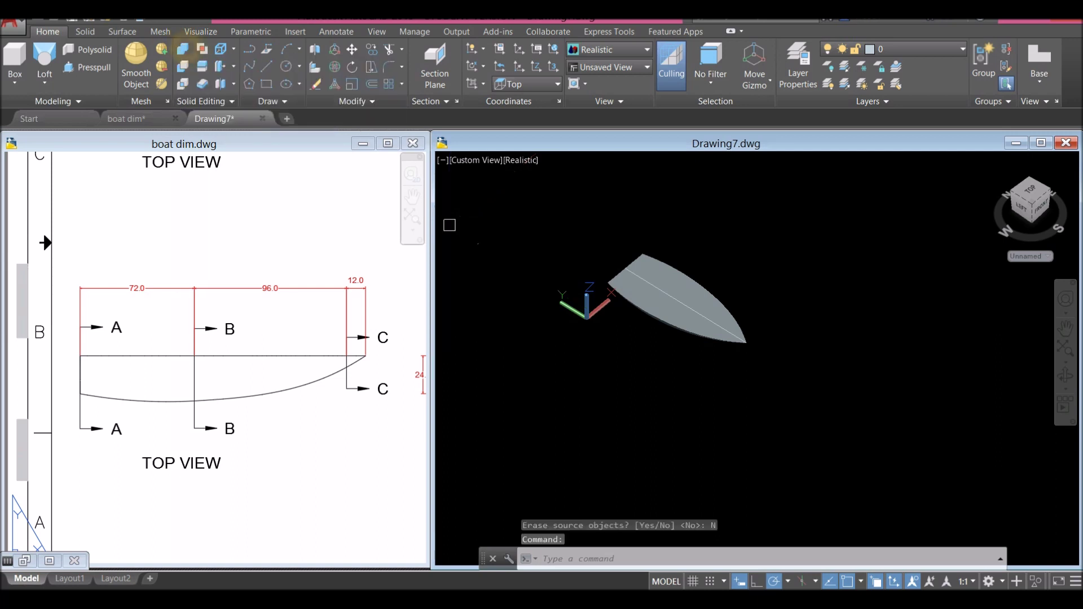
left_click(587, 208)
left_click(875, 371)
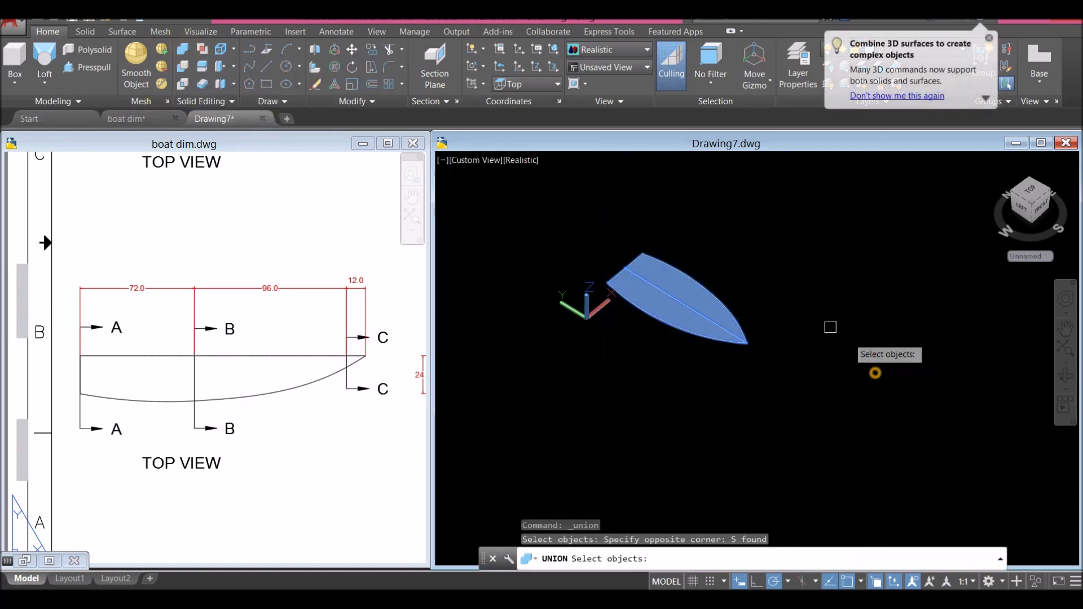
key("Return")
Check that the hull selects as one object and examine its deck and underside from several angles.
left_click(684, 295)
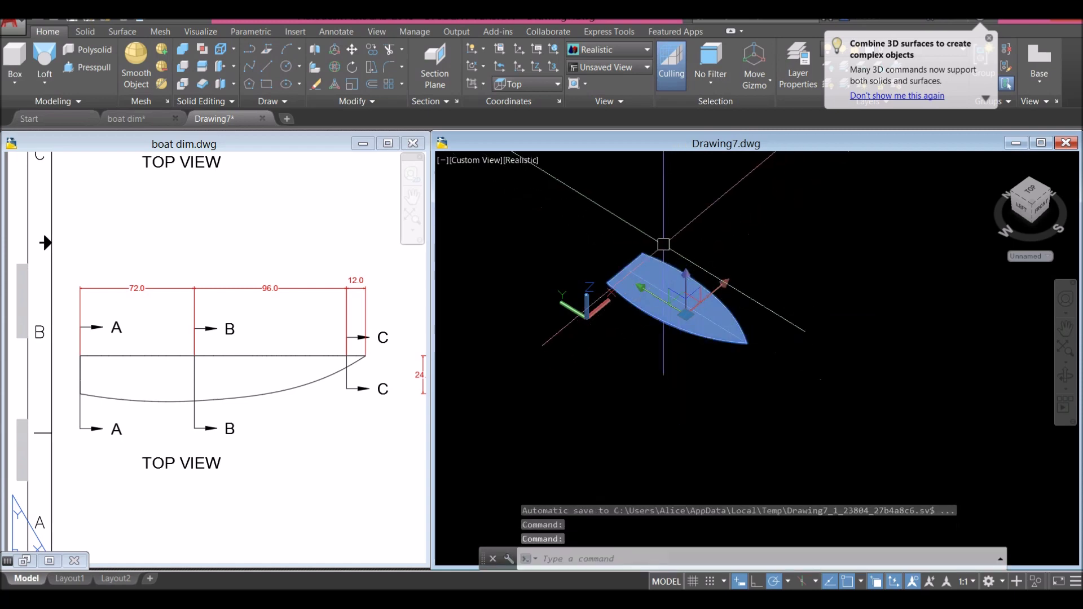
key("Escape")
scroll(657, 290, "up", 3)
middle_click_drag(657, 291, 646, 248, "shift")
scroll(646, 249, "down", 4)
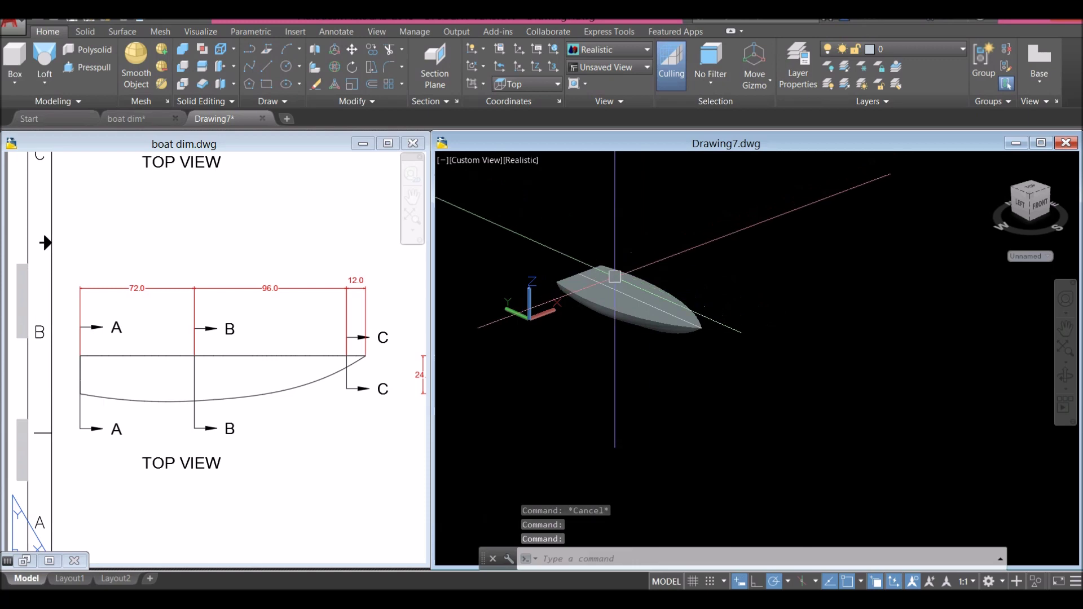
middle_click_drag(742, 258, 716, 279, "shift")
left_click(662, 275)
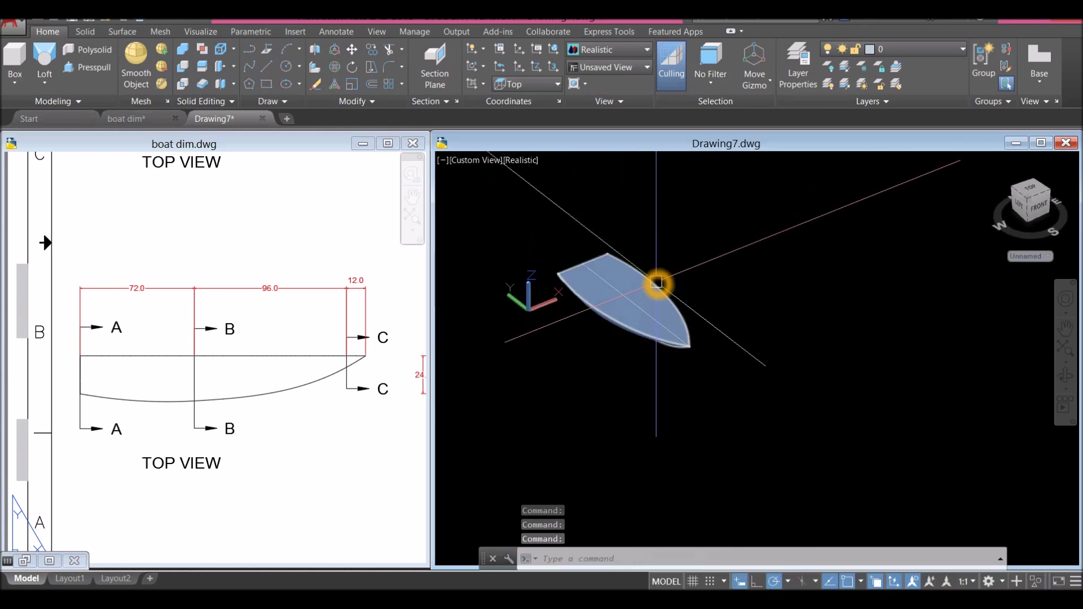
Copy the united hull to a free spot beside the original, offset along the X direction.
right_click(671, 239)
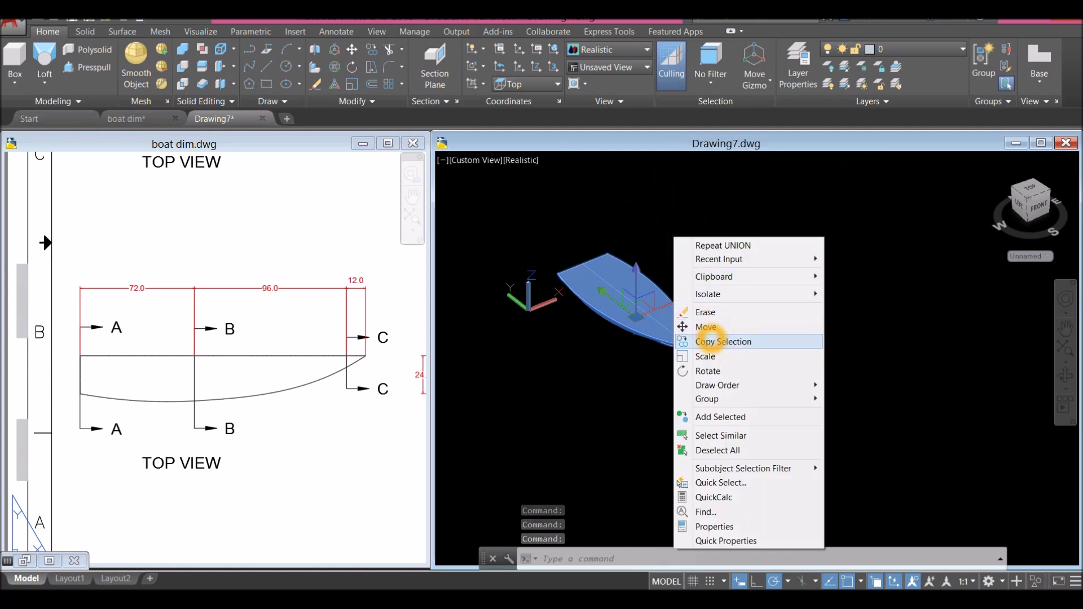
left_click(710, 339)
left_click(662, 391)
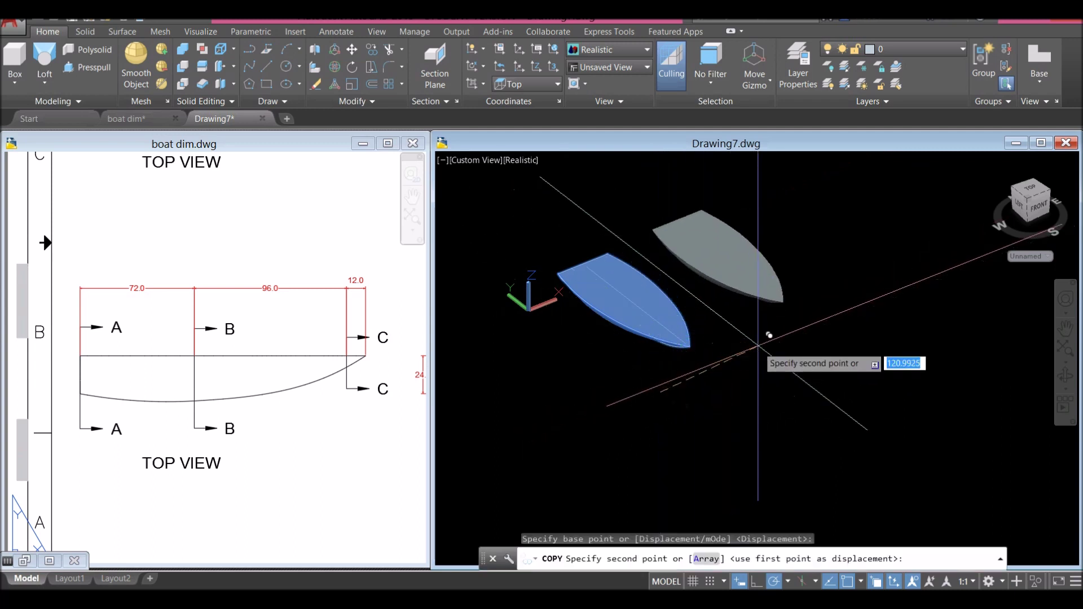
left_click(828, 323)
right_click(723, 325)
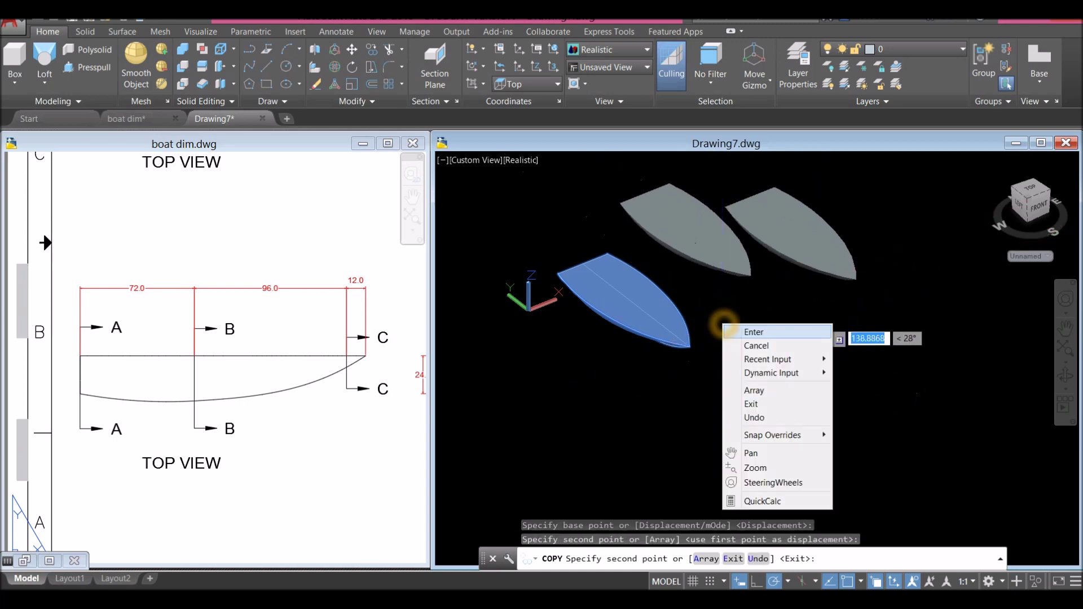
left_click(731, 332)
Shell the copied hull with an offset distance of 1, removing its flat deck face so the top is open.
scroll(708, 318, "up", 3)
middle_click_drag(671, 316, 648, 328)
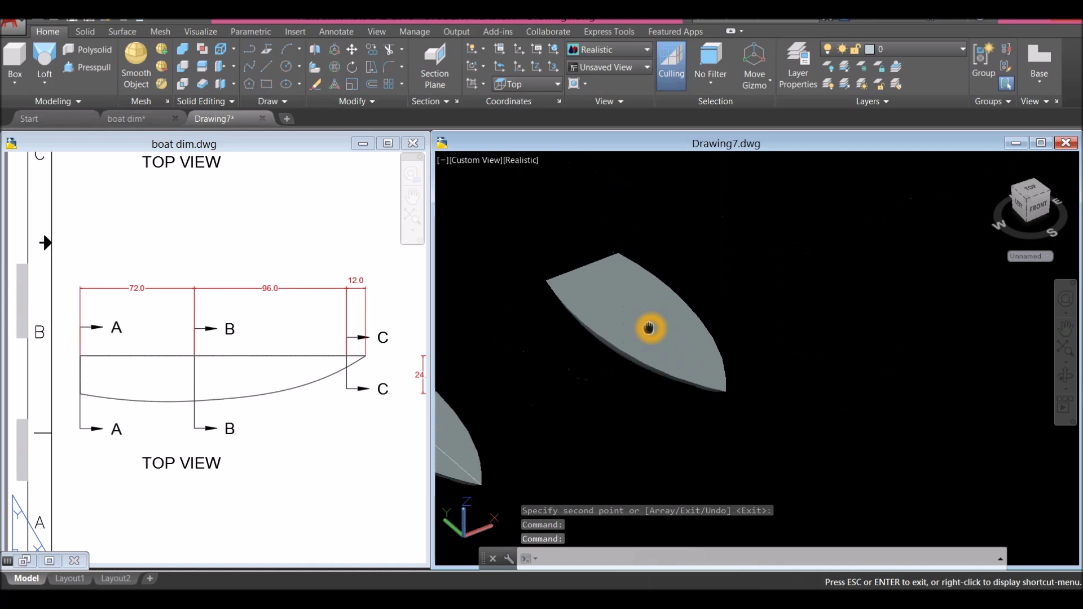
key("Escape")
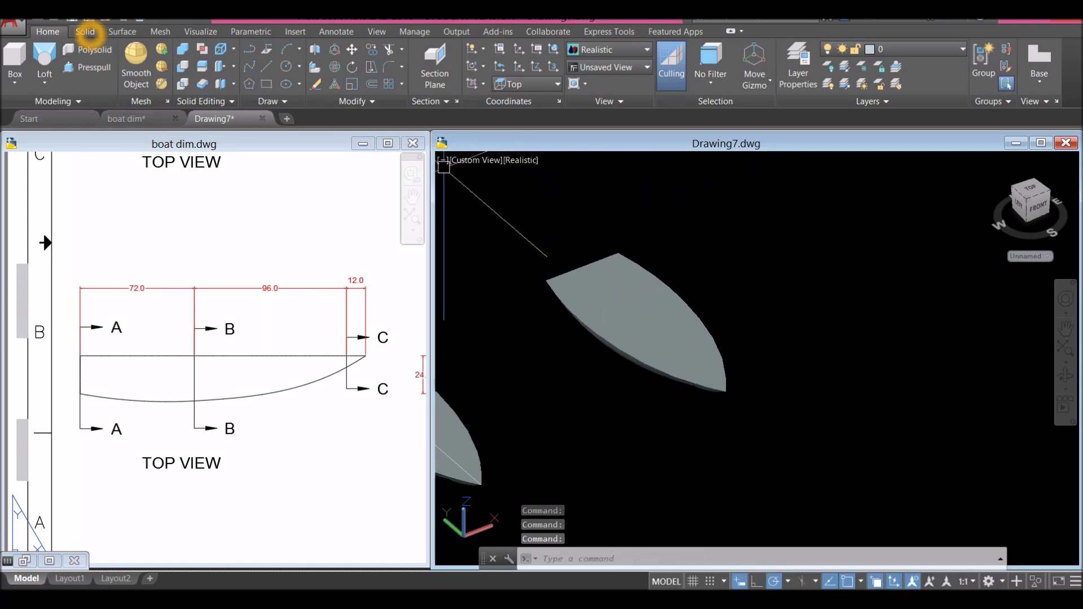
left_click(86, 33)
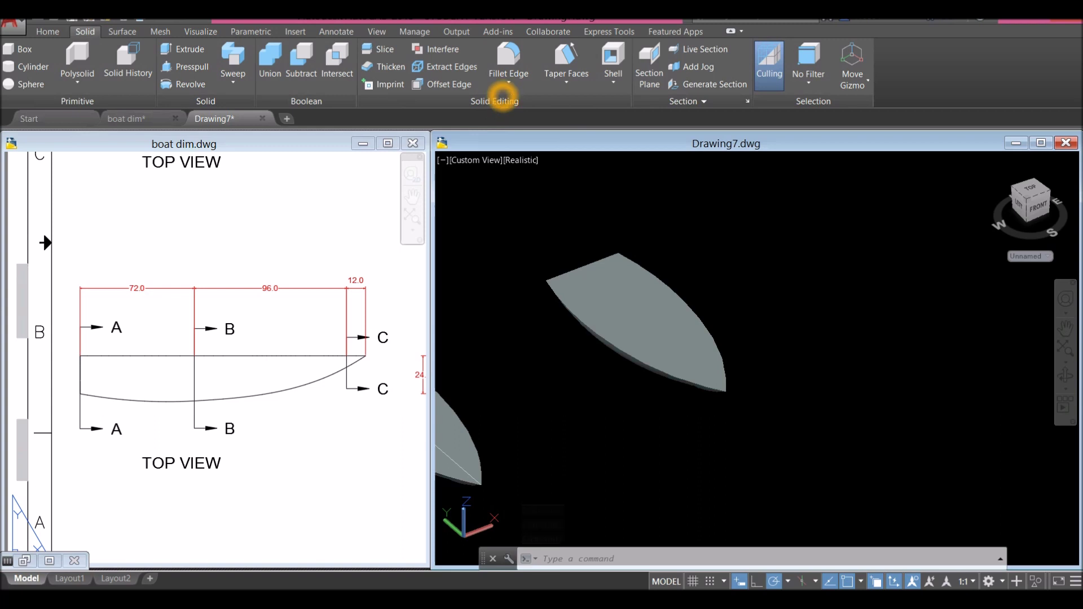
left_click(613, 60)
middle_click_drag(728, 265, 719, 324, "shift")
scroll(655, 404, "up", 3)
left_click(655, 403)
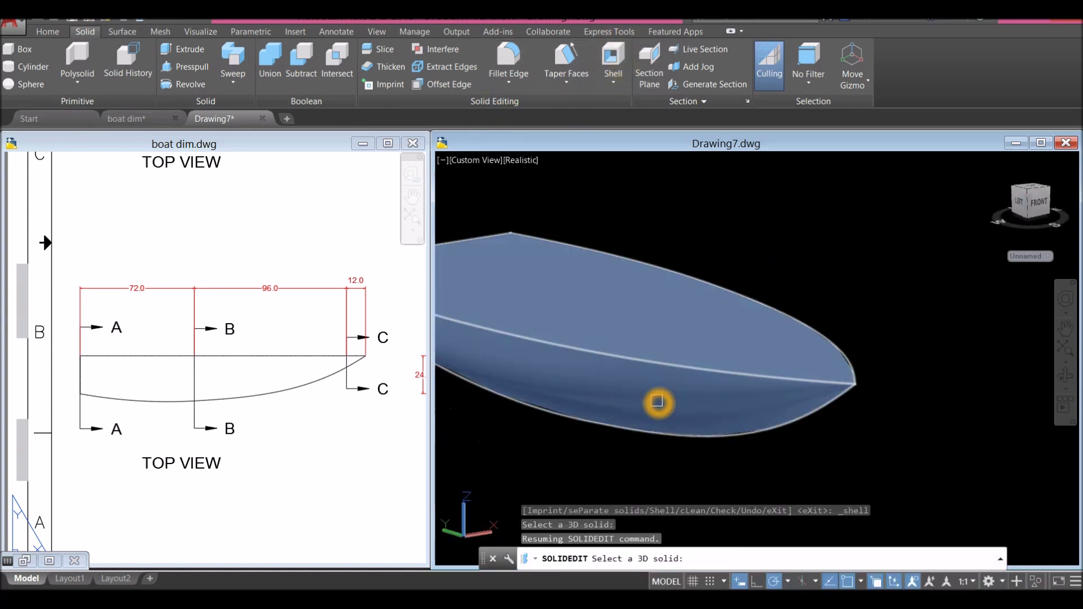
scroll(655, 387, "down", 4)
scroll(633, 373, "up", 3)
middle_click_drag(633, 375, 649, 277, "shift")
scroll(652, 265, "down", 2)
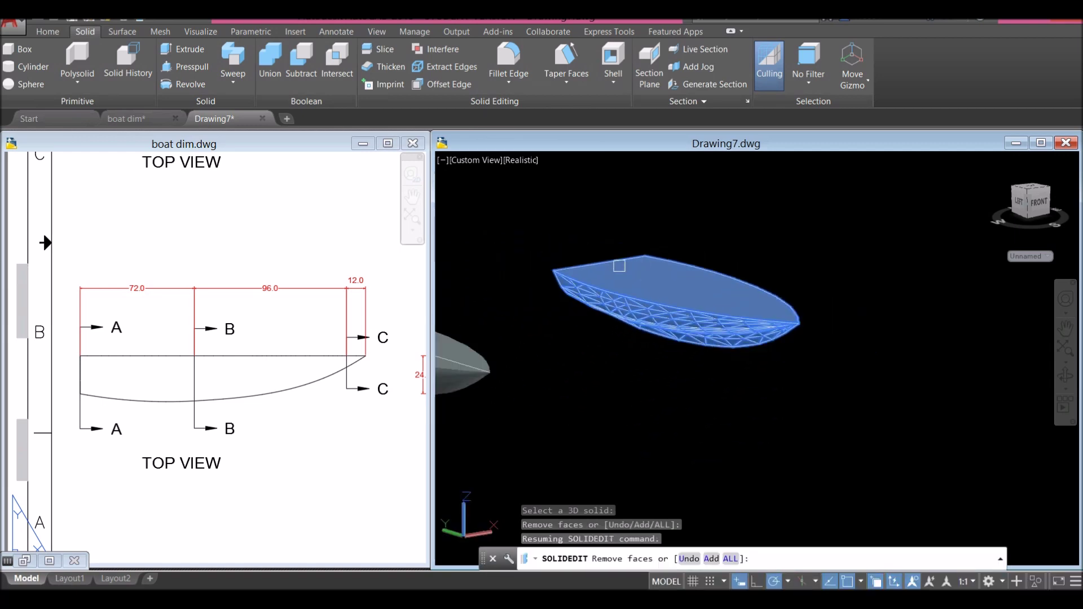
right_click(726, 229)
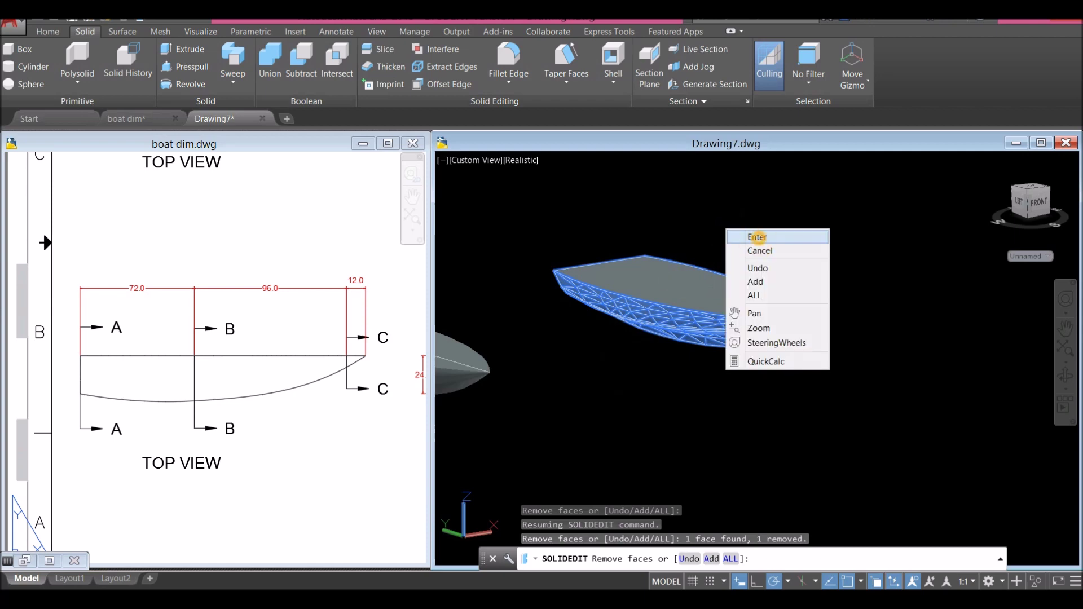
left_click(757, 237)
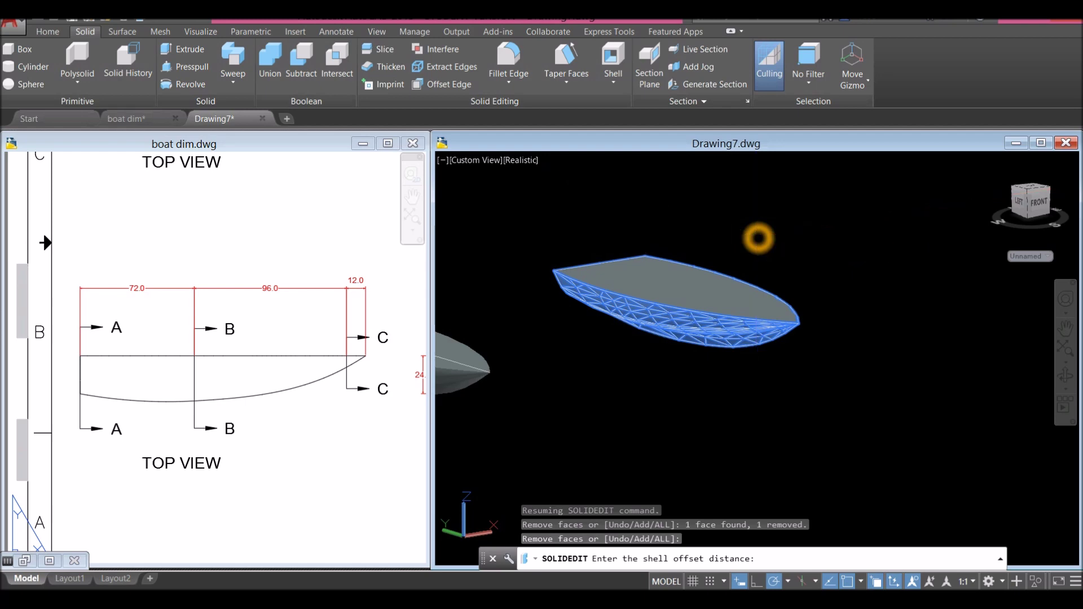
type("1")
key("Return")
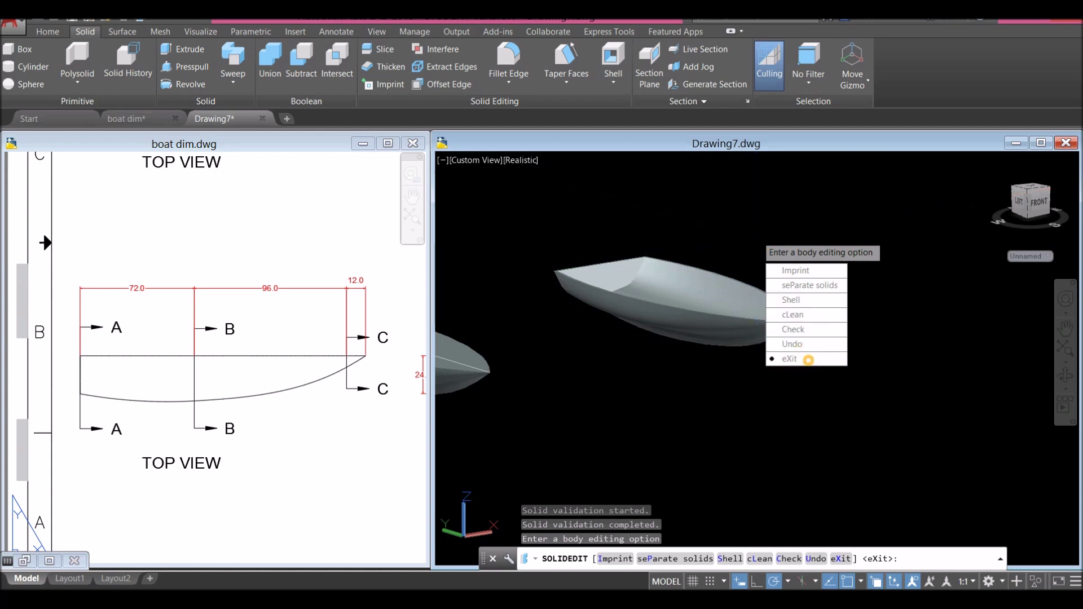
left_click(808, 360)
key("Return")
Inspect the hollow hull's interior and set the Drawing7 viewport to the Back view, centred on the original hull.
middle_click_drag(756, 235, 698, 290, "shift")
scroll(692, 188, "up", 5)
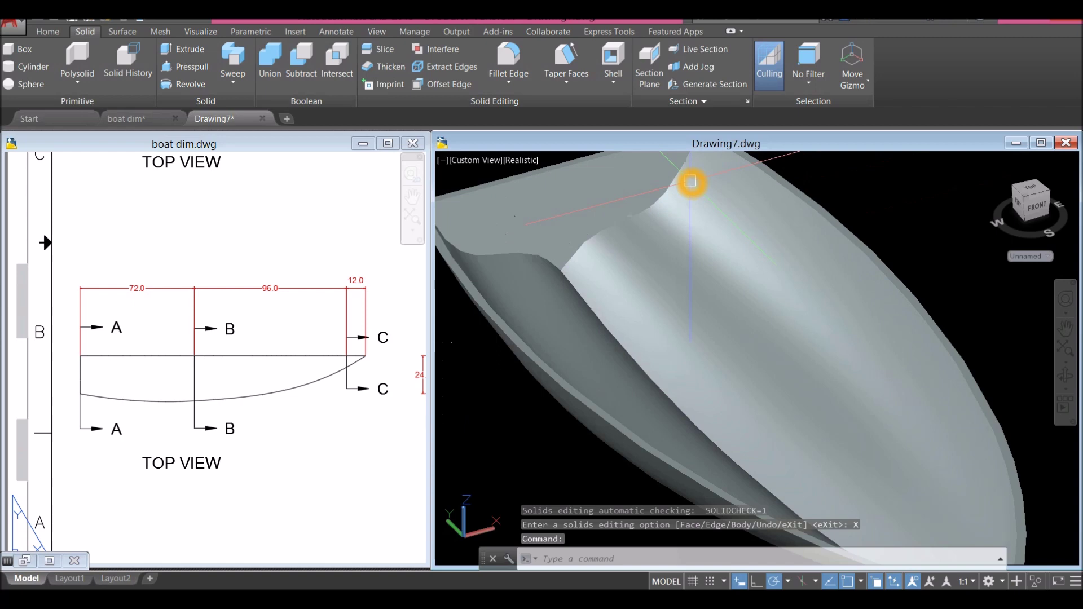
scroll(563, 286, "down", 5)
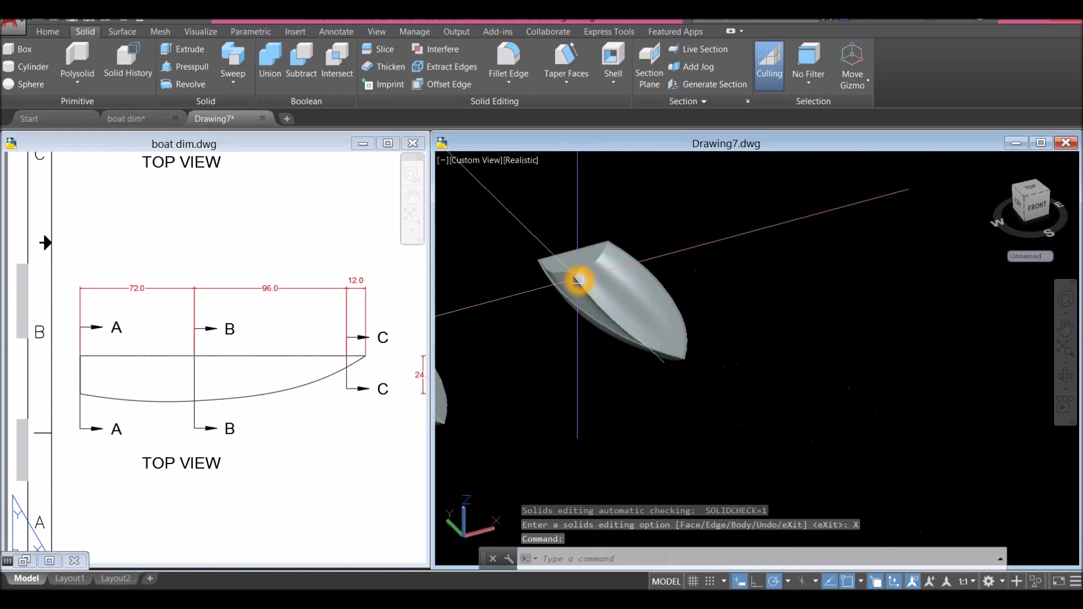
middle_click_drag(572, 289, 674, 241)
scroll(521, 328, "up", 1)
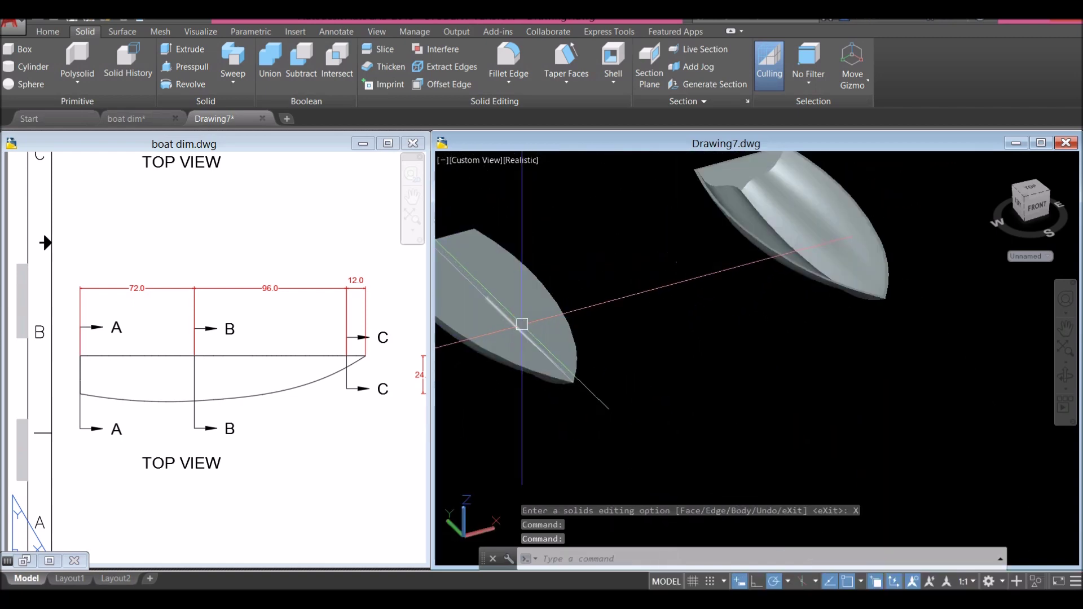
middle_click_drag(527, 315, 815, 248, "shift")
left_click(475, 160)
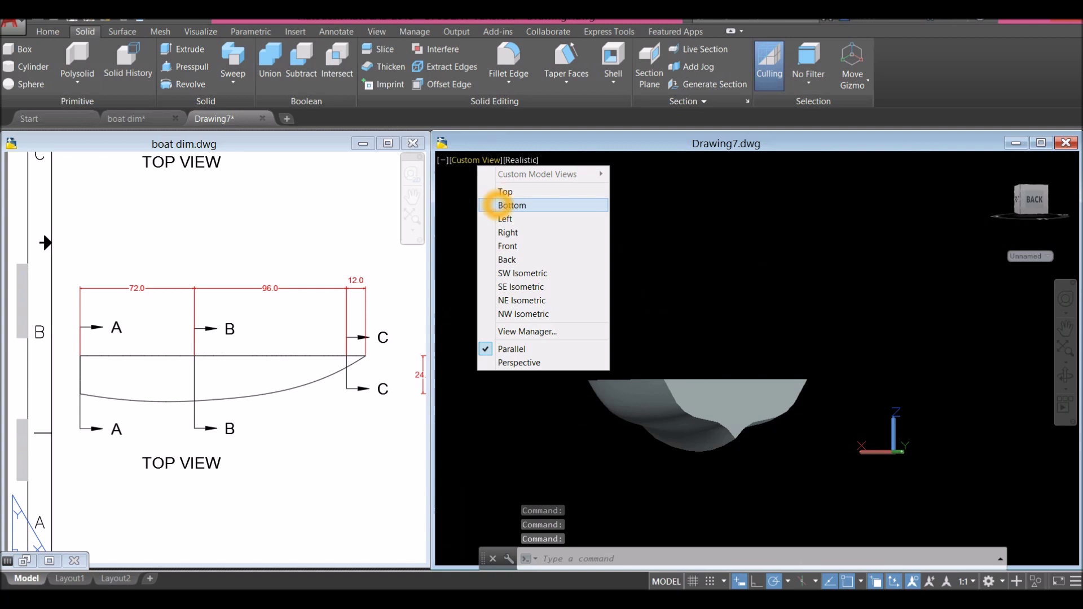
left_click(511, 233)
left_click(506, 259)
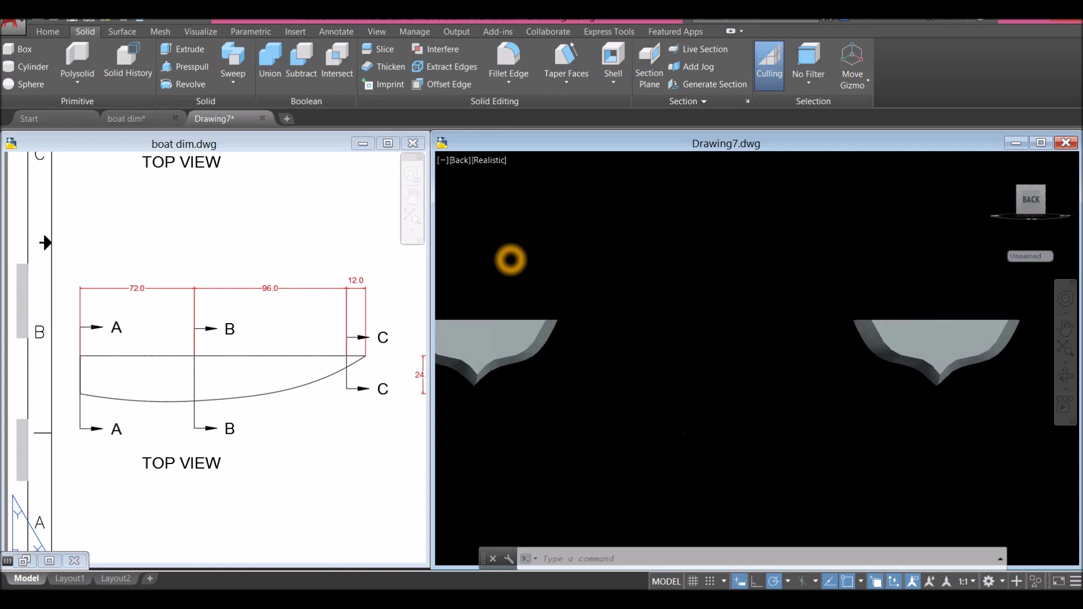
scroll(745, 338, "up", 3)
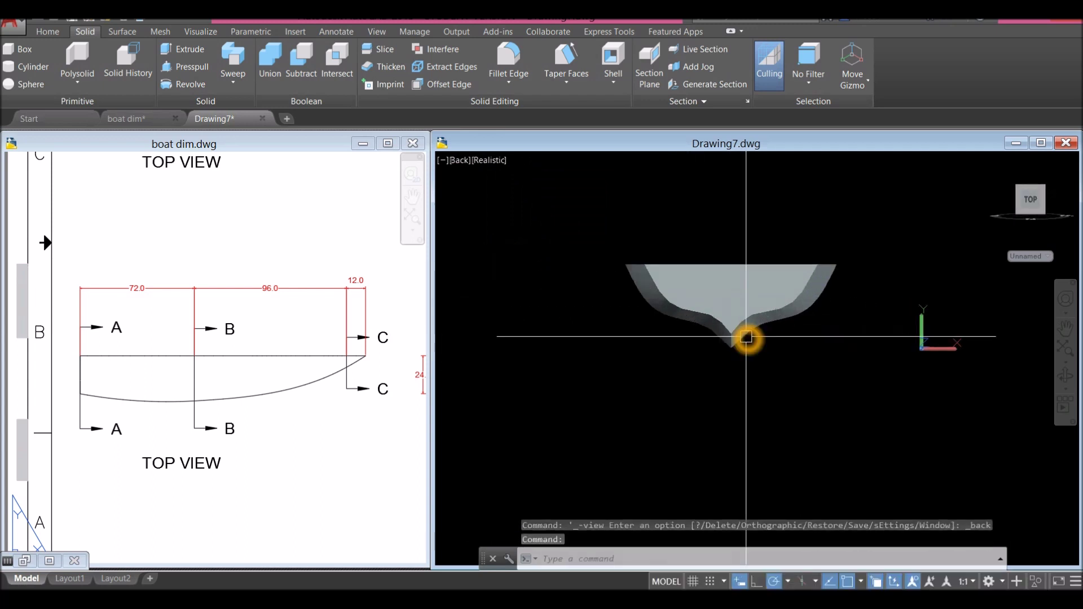
middle_click_drag(744, 338, 665, 338)
Draw a line 10 units straight up from the stern face's lowest point, continued horizontally past the side of the original hull.
key("Return")
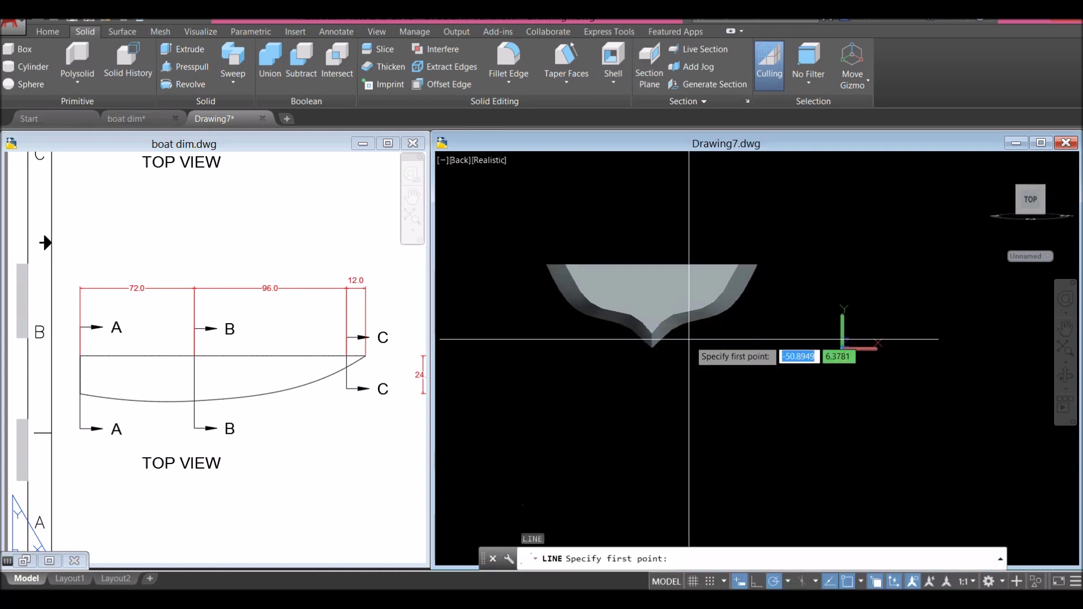
scroll(686, 350, "up", 5)
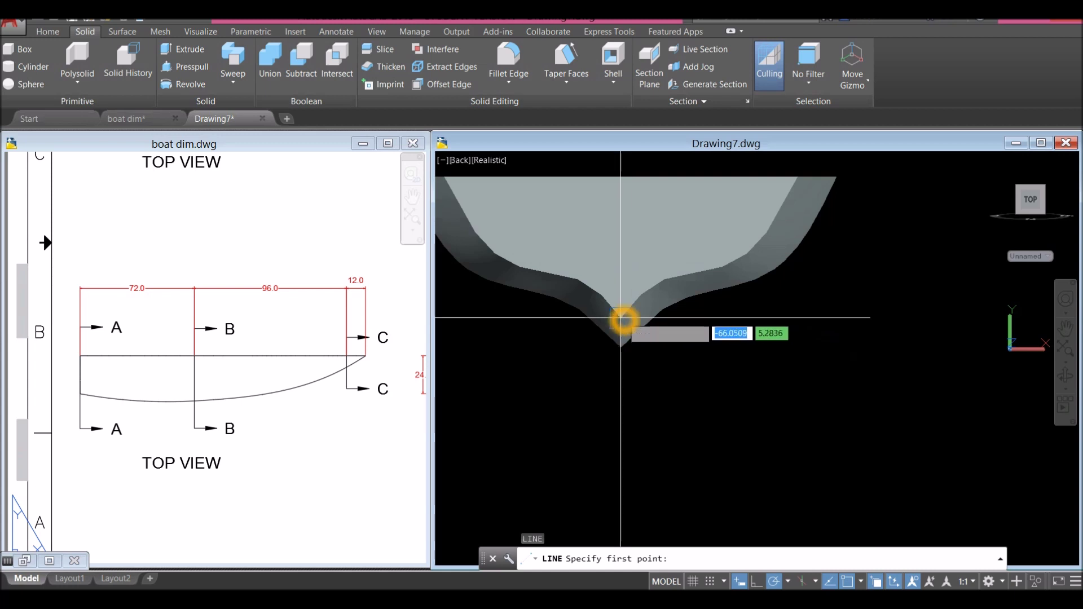
left_click(625, 318)
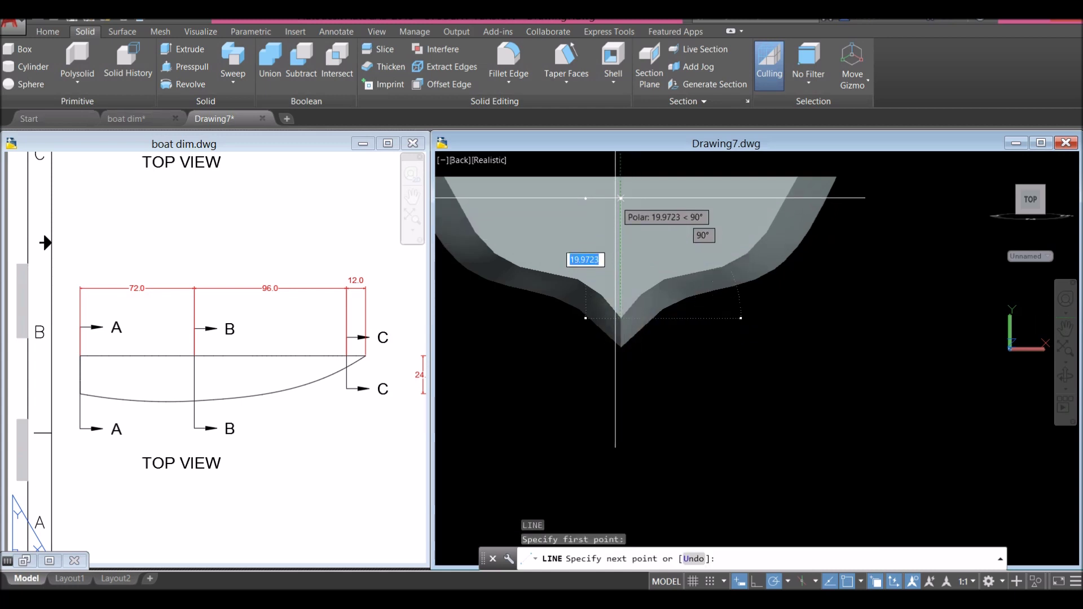
scroll(621, 226, "down", 2)
middle_click_drag(622, 194, 609, 275)
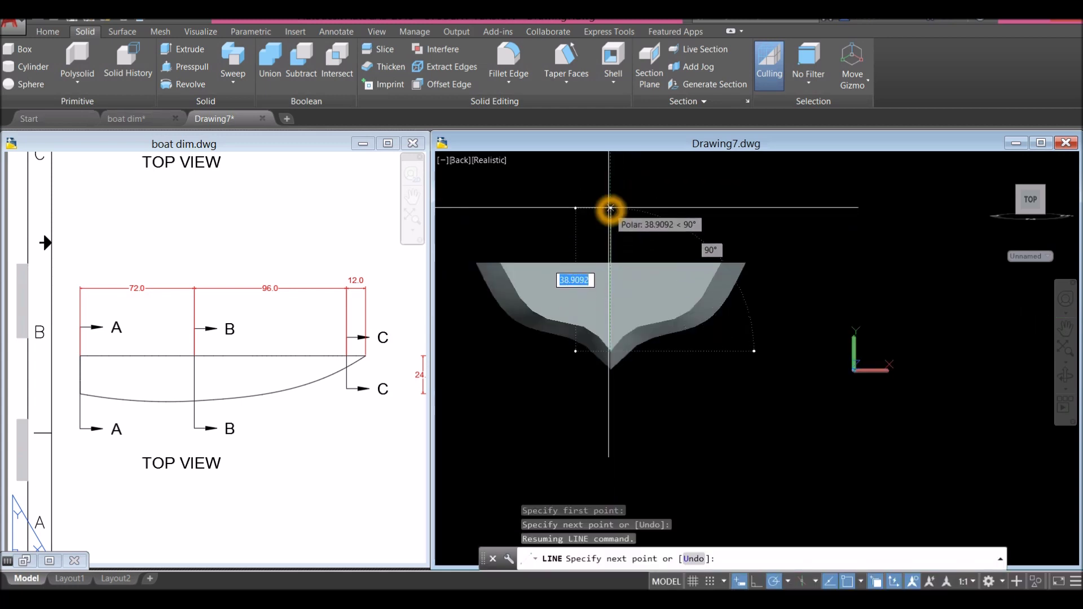
type("10")
key("Return")
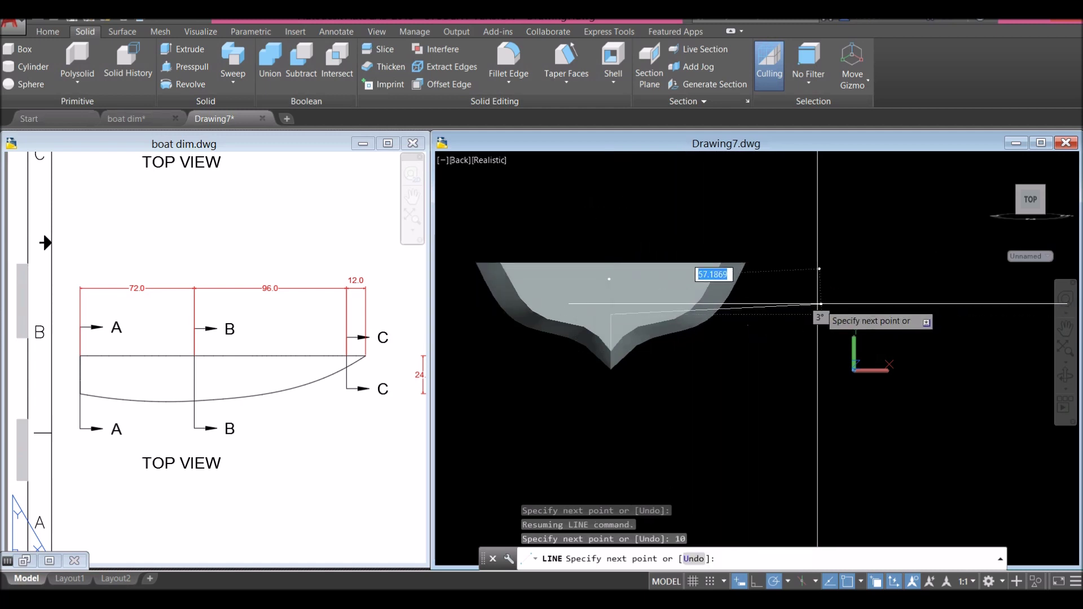
left_click(845, 315)
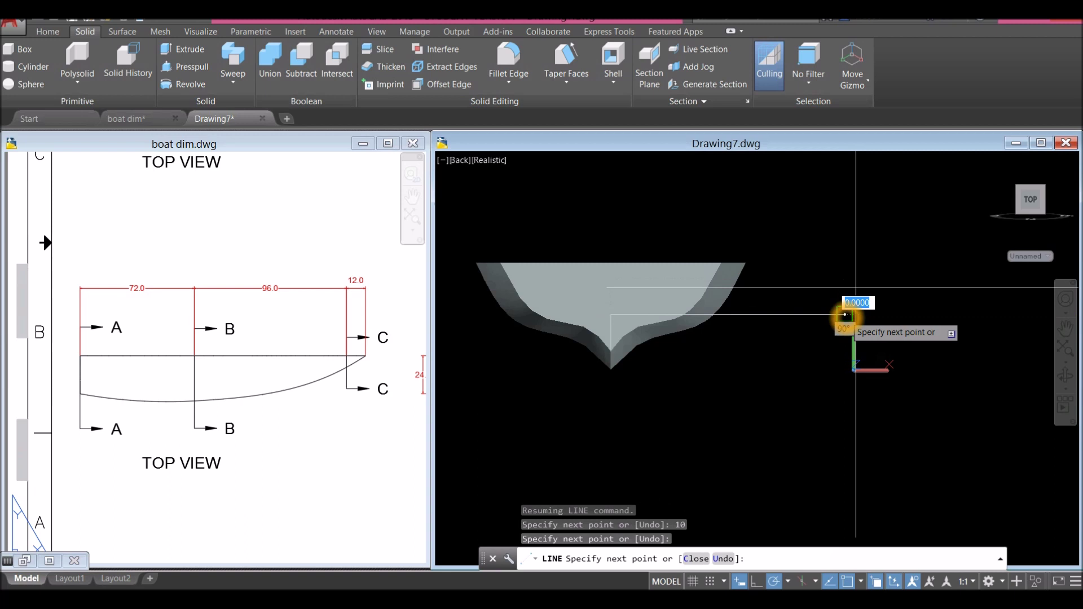
right_click(865, 242)
left_click(887, 247)
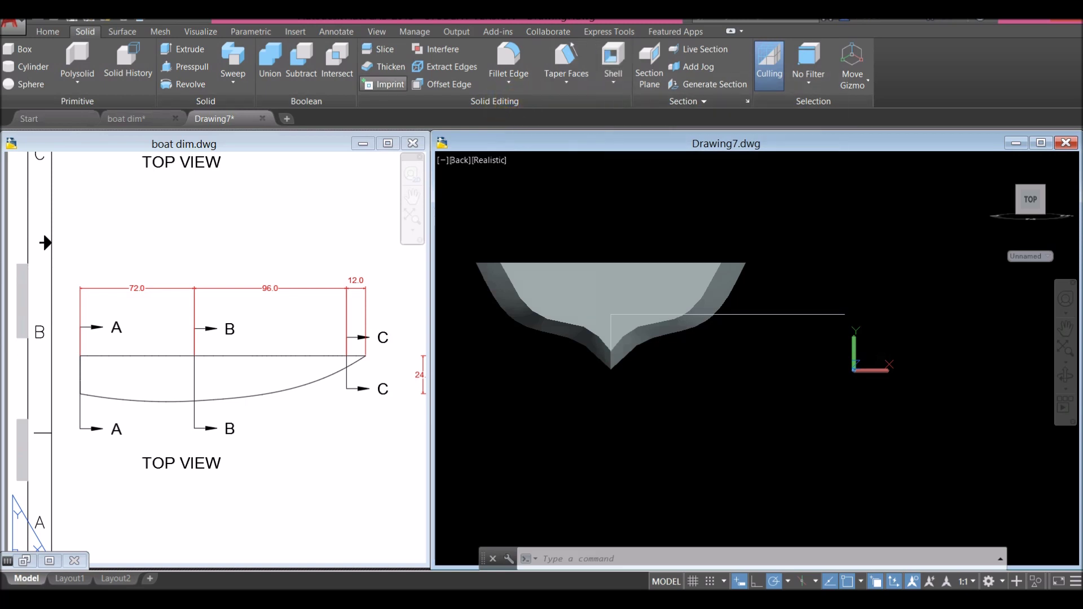
Slice the original hull along the horizontal guide line, keeping both sides.
left_click(379, 56)
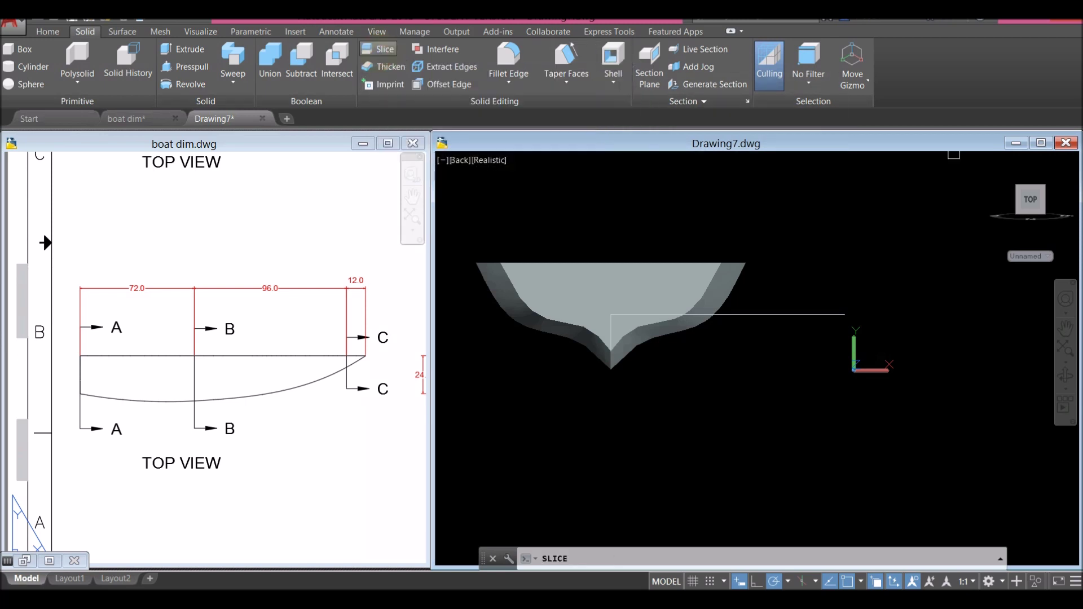
left_click(642, 296)
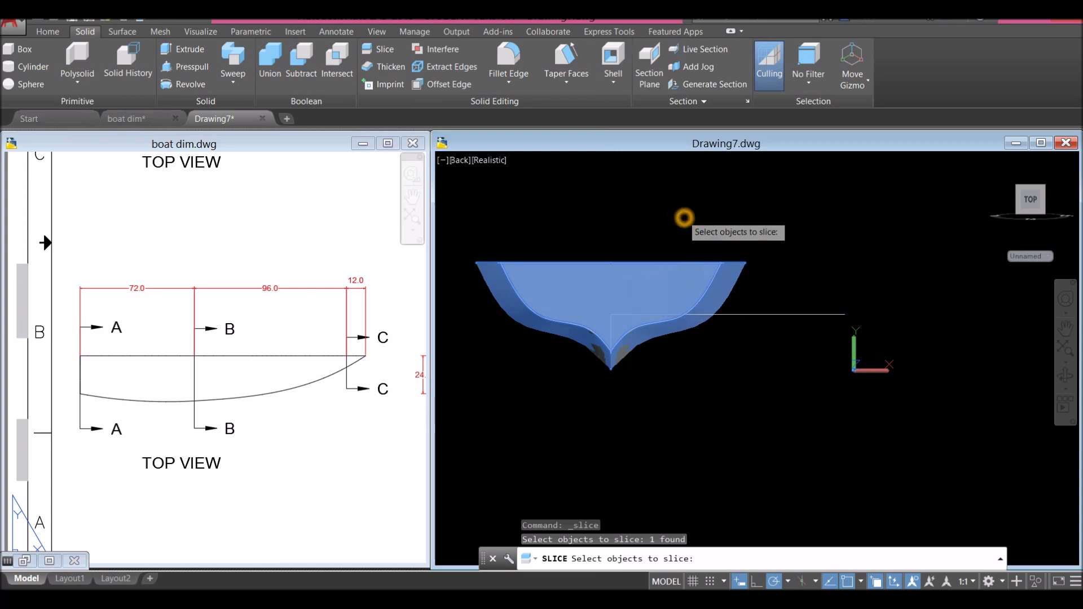
key("Return")
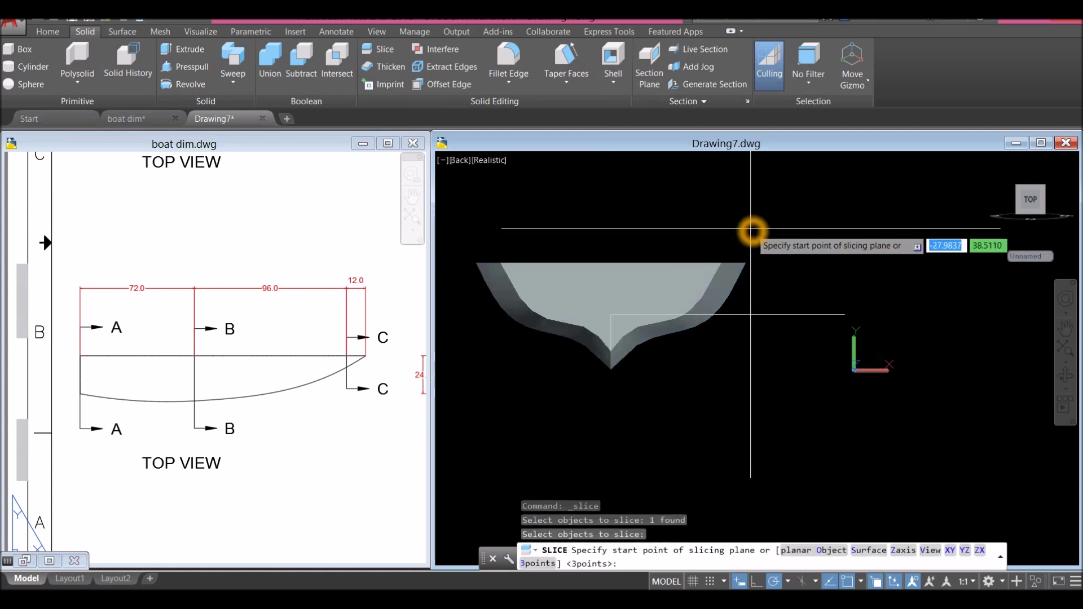
left_click(846, 312)
scroll(621, 350, "down", 5)
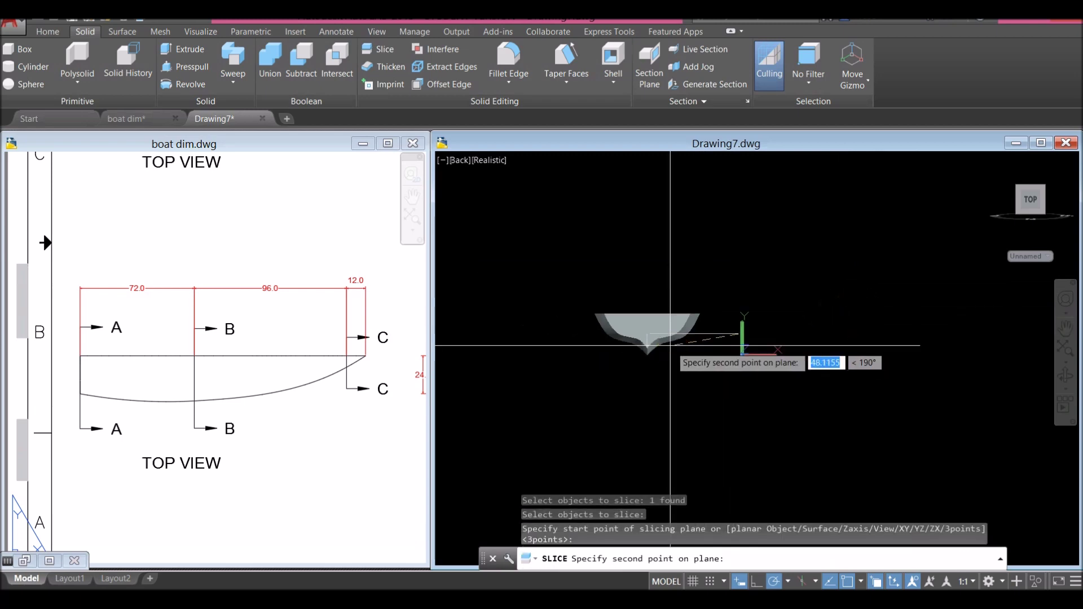
left_click(560, 342)
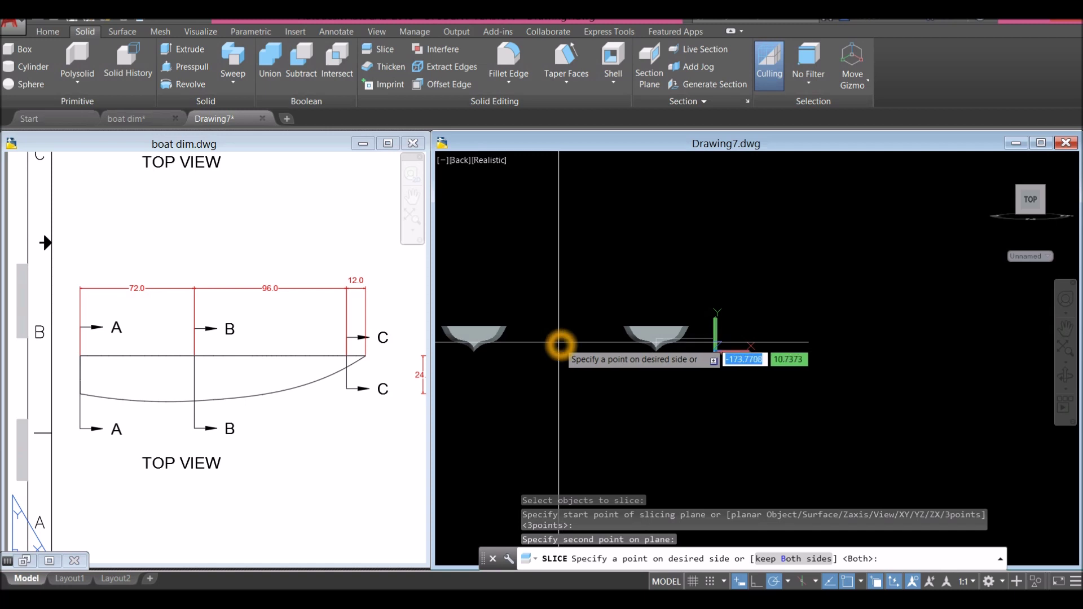
scroll(558, 344, "up", 2)
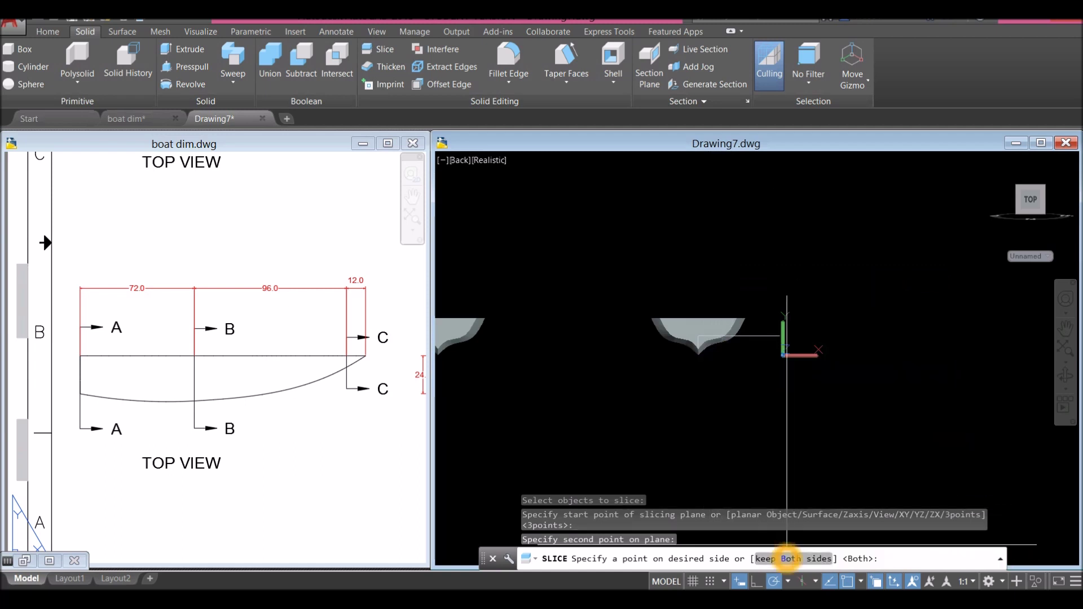
left_click(787, 559)
Move the lower sliced hull piece from the lowest endpoint of its stern face to the matching keel endpoint of the hollow hull.
left_click(677, 323)
scroll(686, 333, "up", 5)
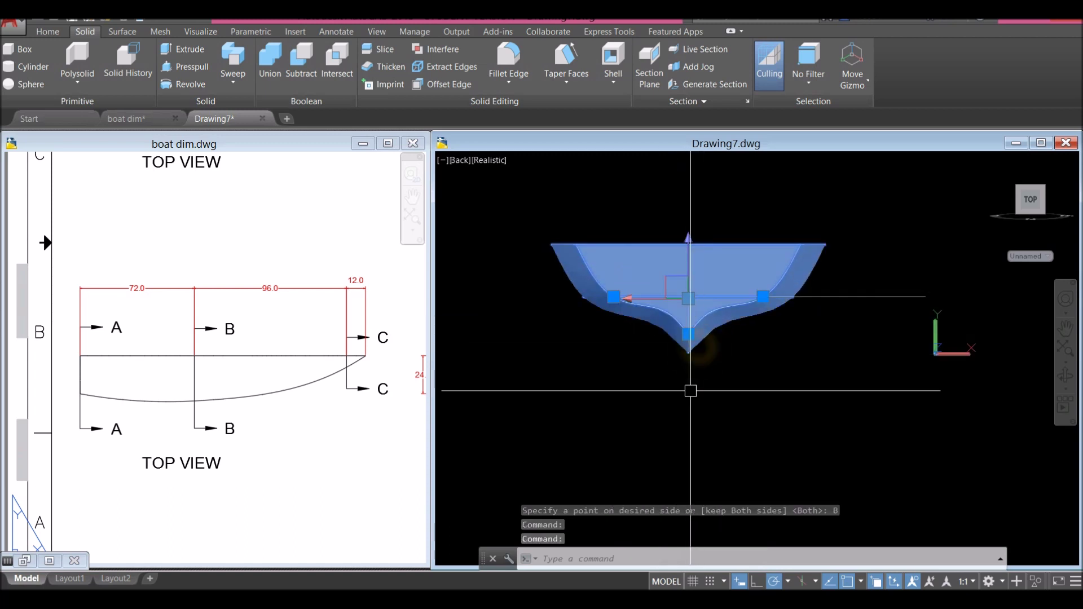
key("Escape")
left_click(695, 346)
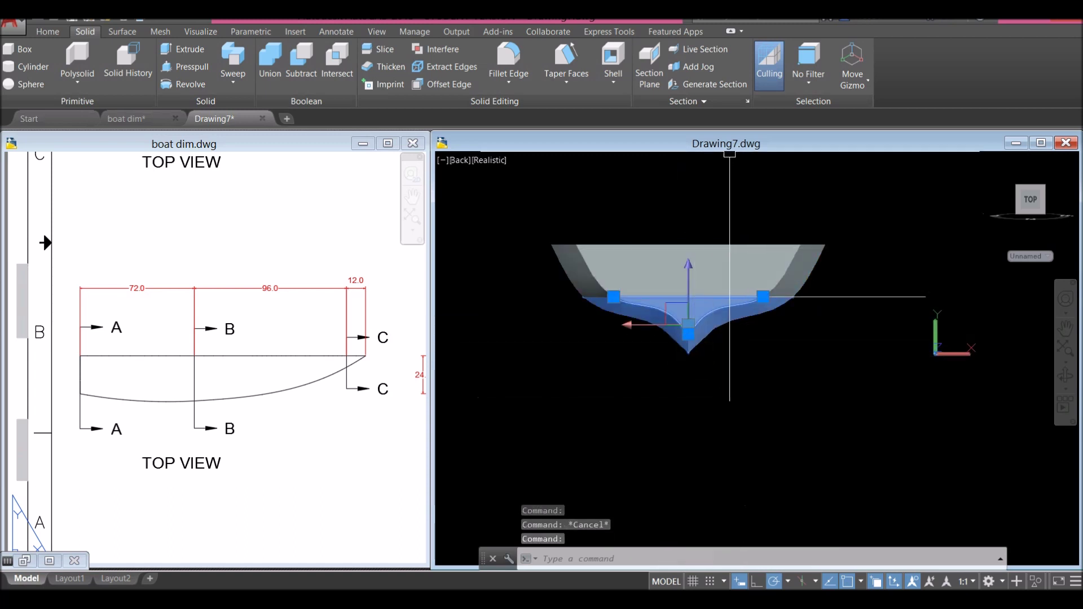
right_click(731, 180)
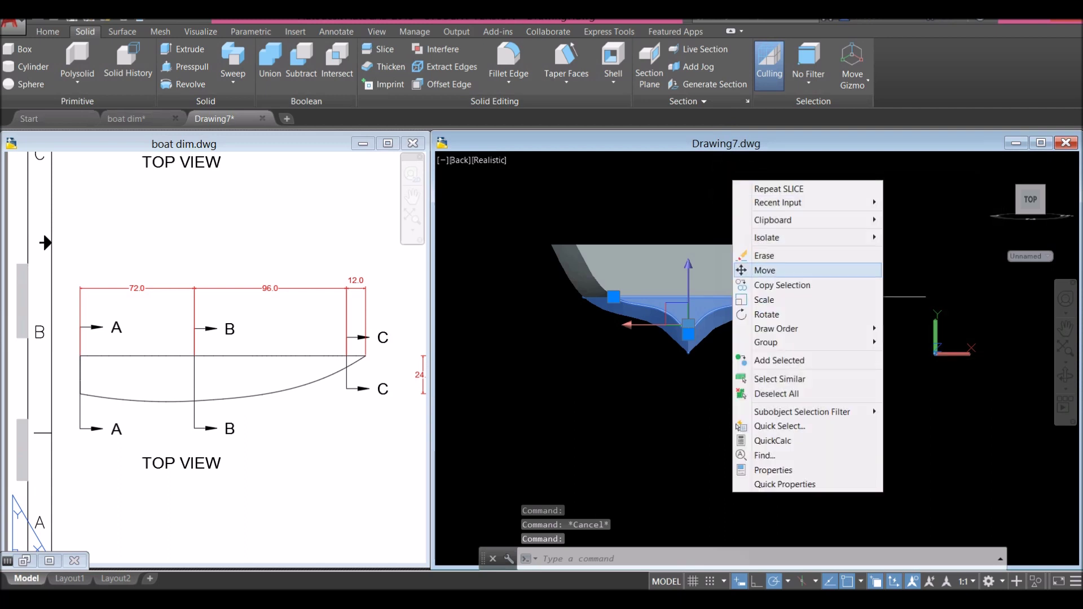
left_click(761, 268)
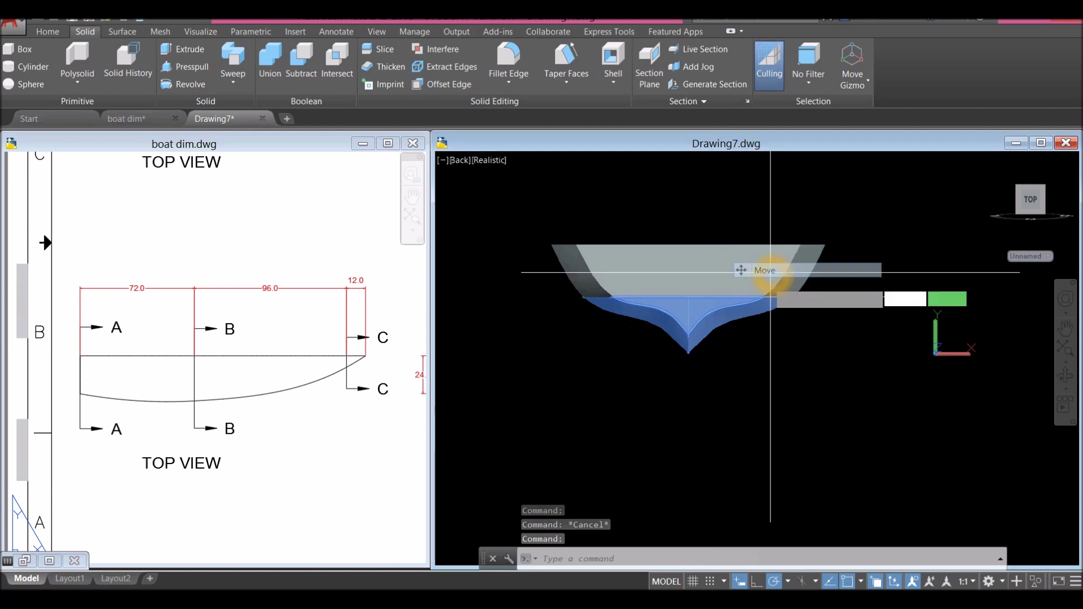
right_click(688, 357, "shift")
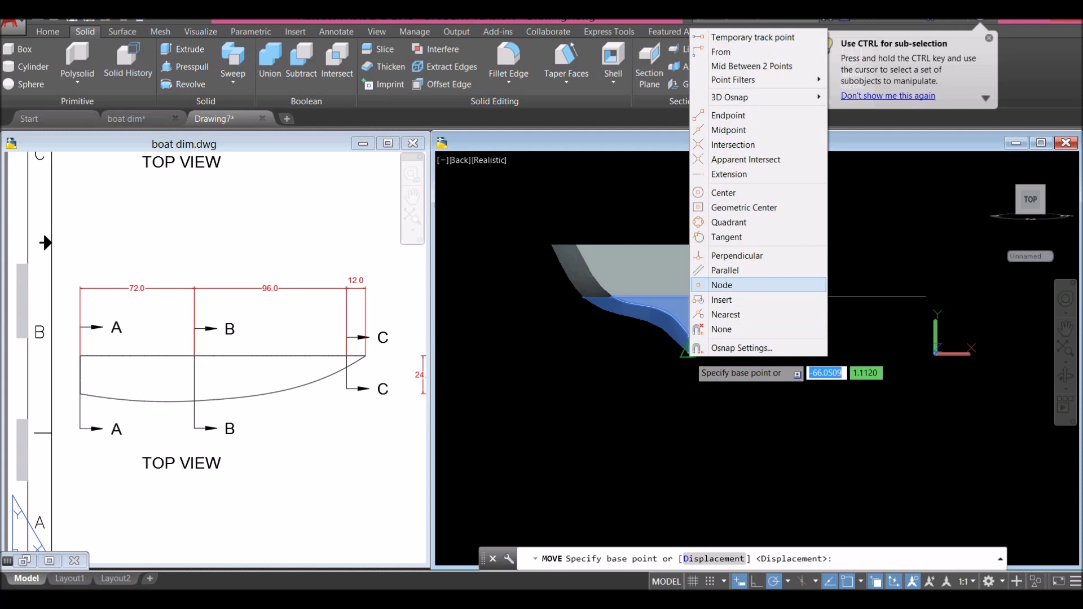
left_click(728, 115)
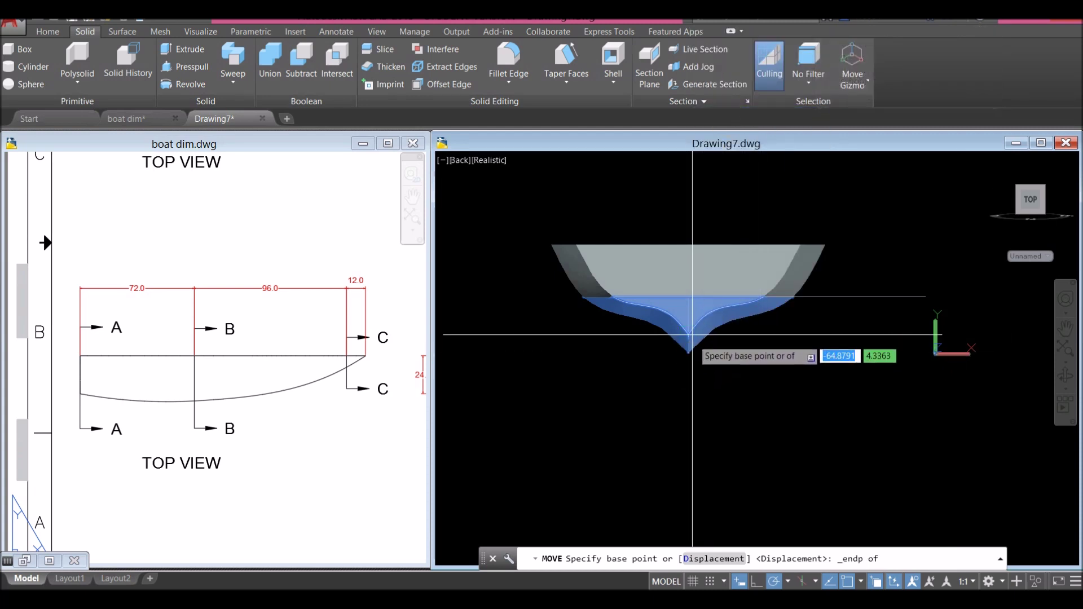
scroll(693, 356, "up", 5)
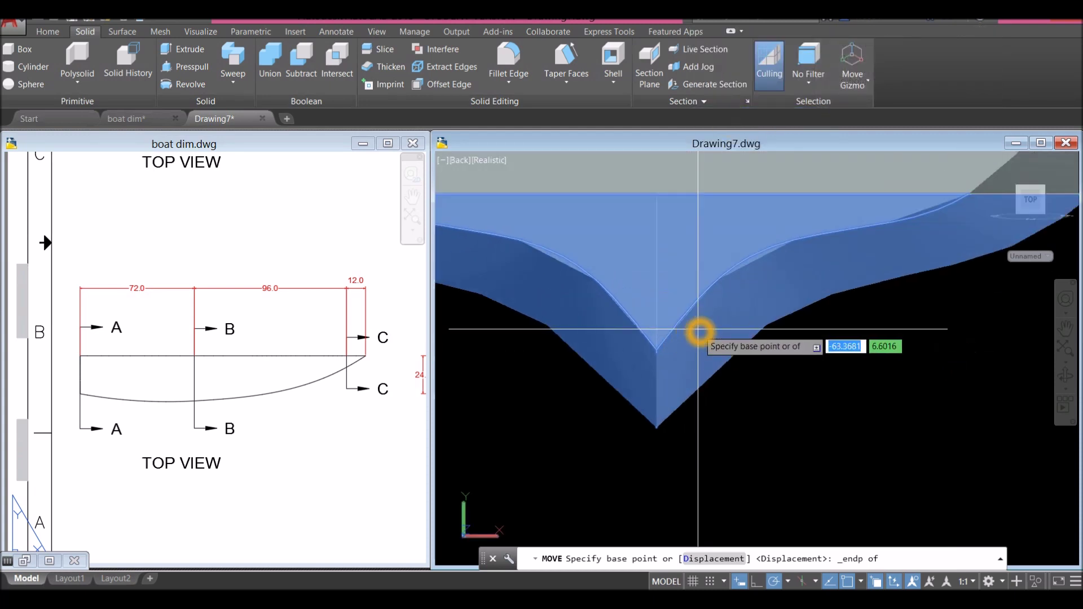
left_click(656, 352)
scroll(656, 352, "down", 6)
middle_click_drag(651, 353, 786, 362, "shift")
mouse_move(682, 387)
middle_mouse_down()
mouse_move(794, 336)
mouse_move(632, 302)
mouse_move(572, 229)
mouse_move(529, 252)
middle_mouse_up()
scroll(780, 354, "up", 3)
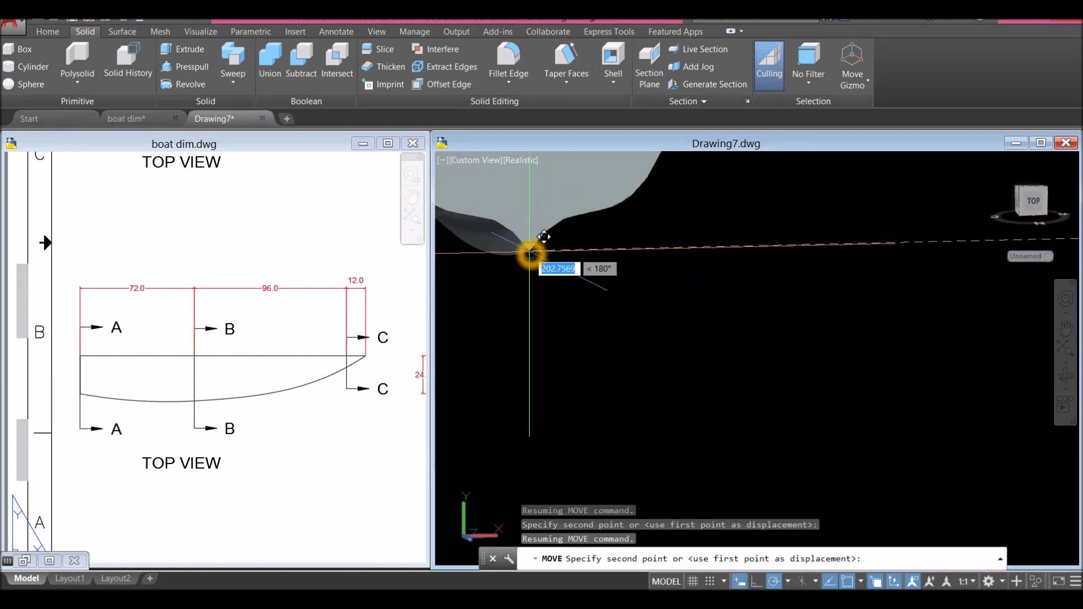
right_click(529, 253, "shift")
left_click(567, 339)
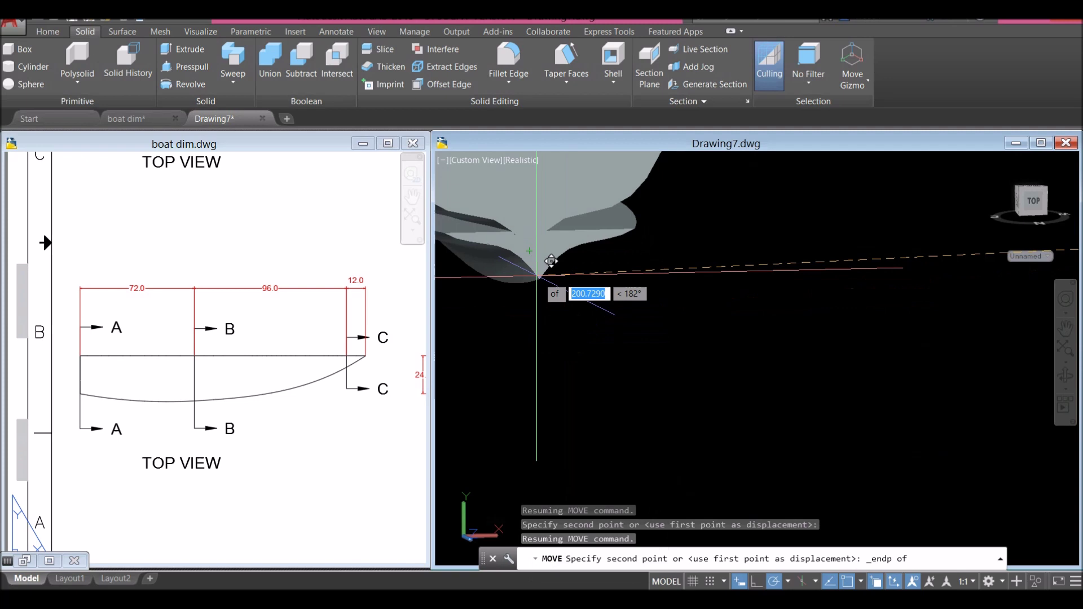
scroll(588, 289, "down", 5)
middle_click_drag(593, 297, 608, 328, "shift")
scroll(647, 322, "up", 5)
scroll(608, 328, "down", 5)
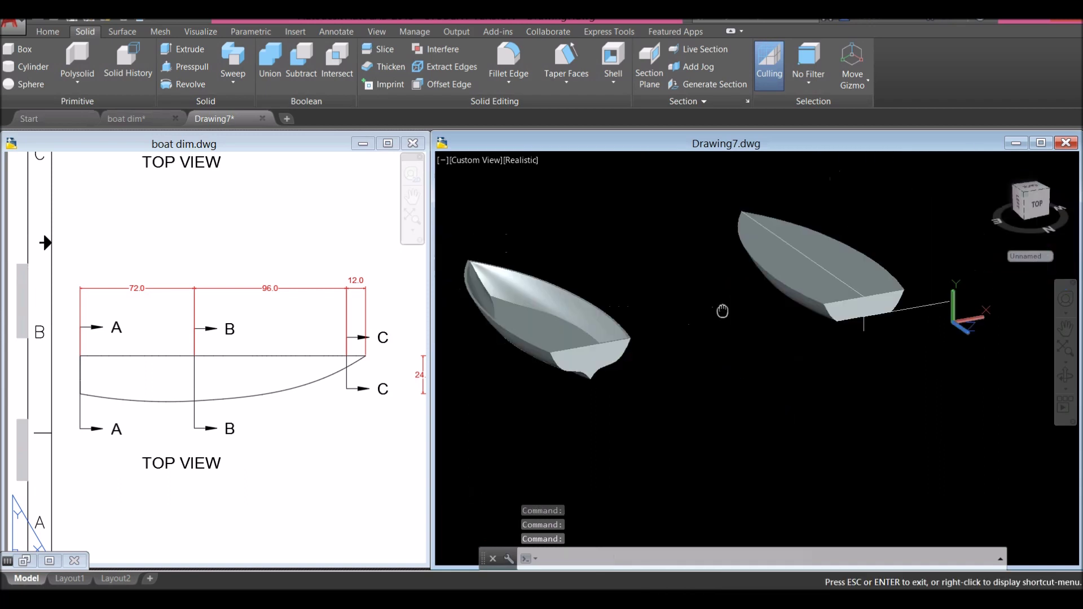
Erase the leftover upper piece of the original sliced hull.
left_click(840, 283)
left_click(894, 348)
left_click(801, 298)
key("Escape")
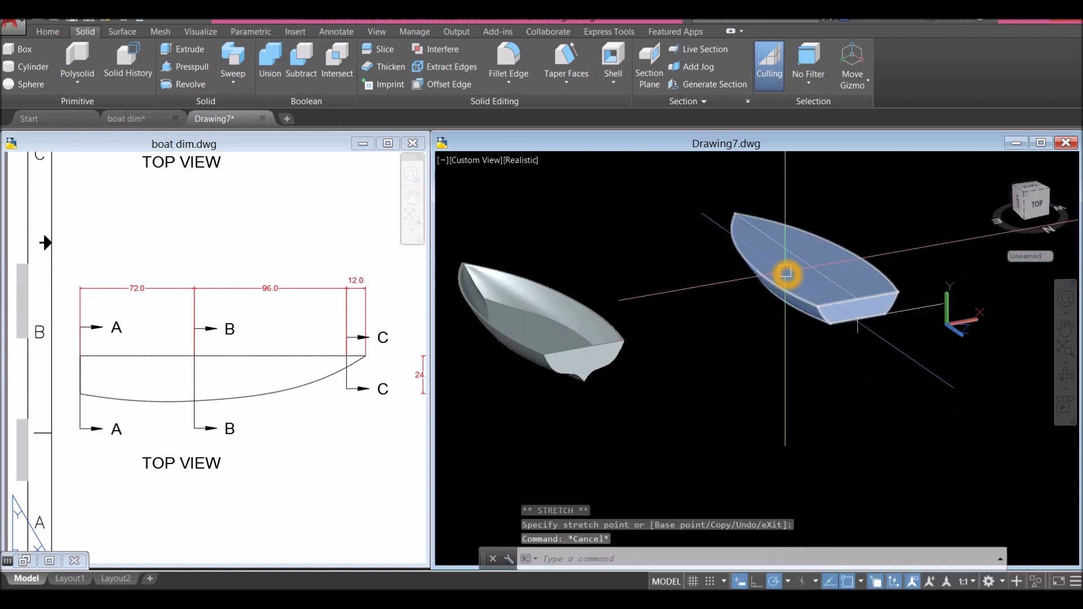
key("Delete")
Erase the remaining guide lines beside the hollow hull so that only the boat is left.
middle_click_drag(691, 361, 734, 342)
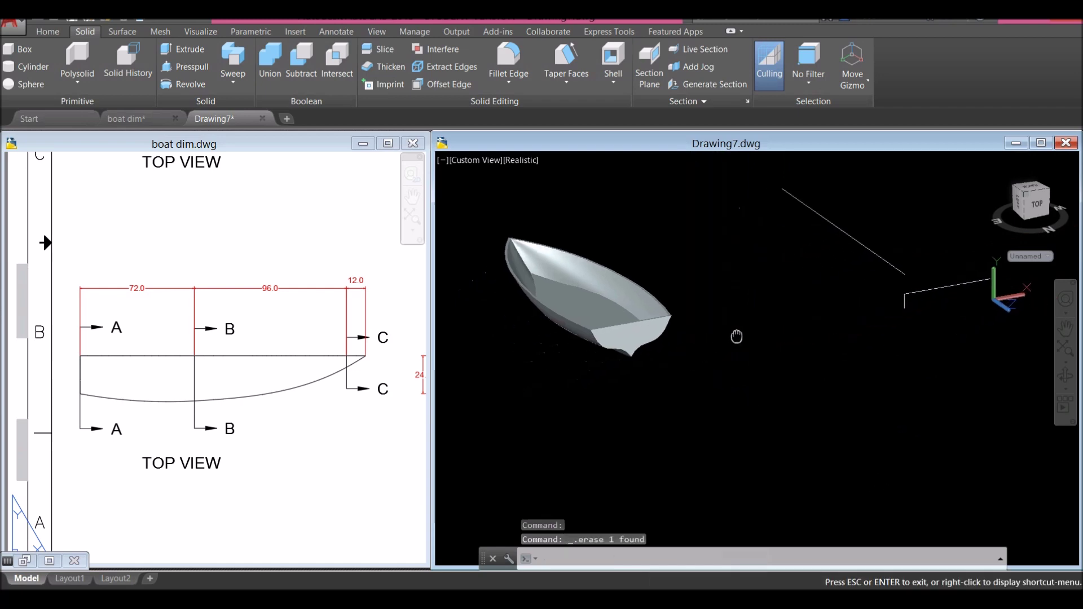
left_click(998, 347)
left_click(863, 242)
middle_click_drag(863, 242, 791, 331)
key("Escape")
left_click(757, 310)
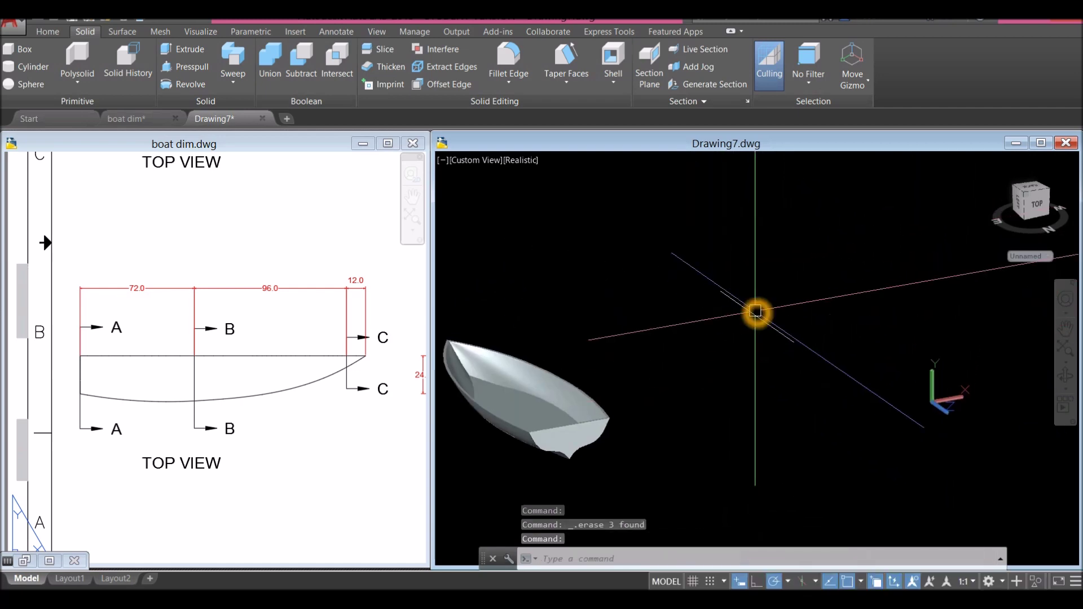
key("Delete")
middle_click_drag(693, 408, 737, 351)
left_click(769, 242)
middle_click_drag(628, 310, 633, 327)
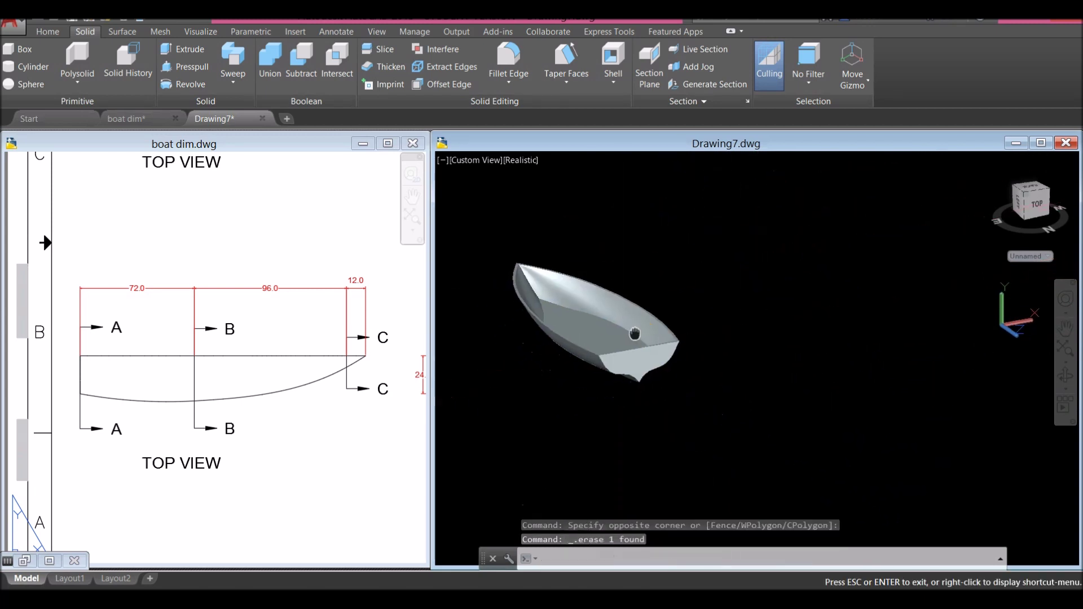
scroll(677, 319, "down", 3)
scroll(682, 316, "up", 3)
scroll(682, 316, "up", 3)
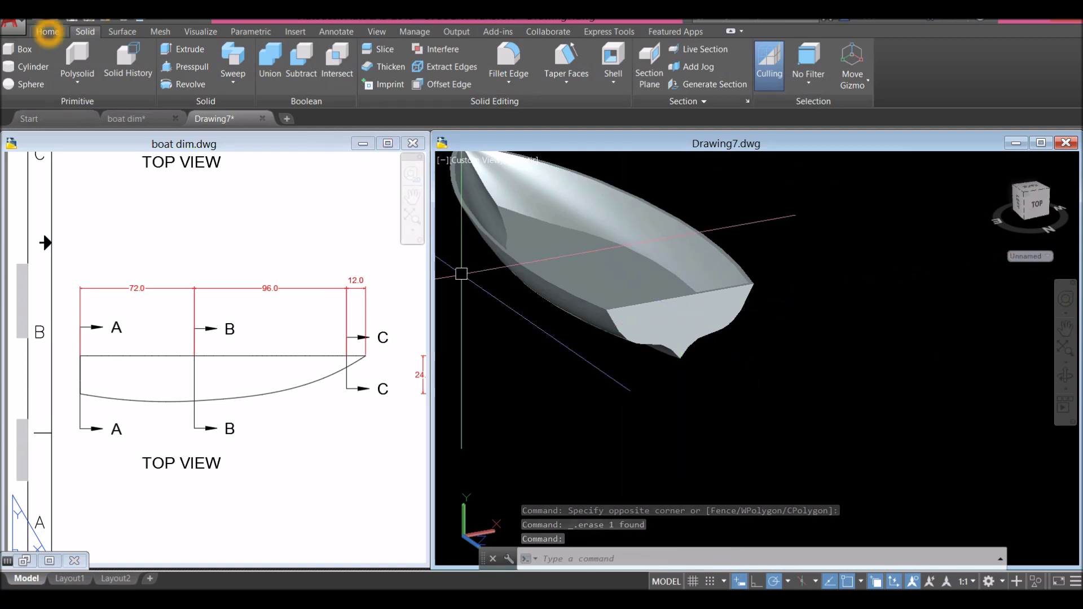
Unite the hollow hull and the bottom piece placed inside it into one solid.
left_click(47, 32)
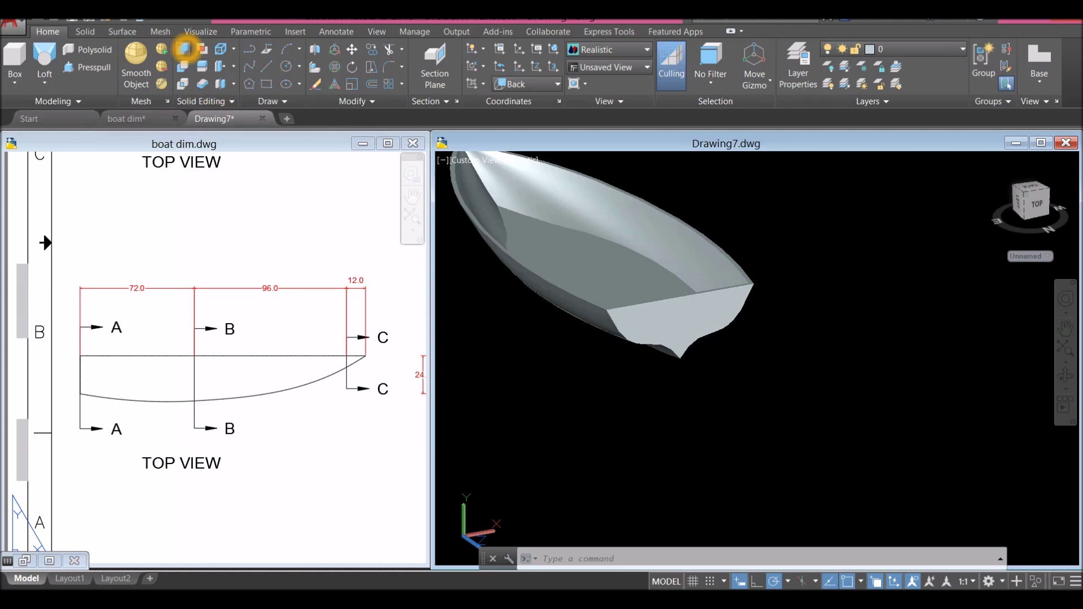
left_click(185, 48)
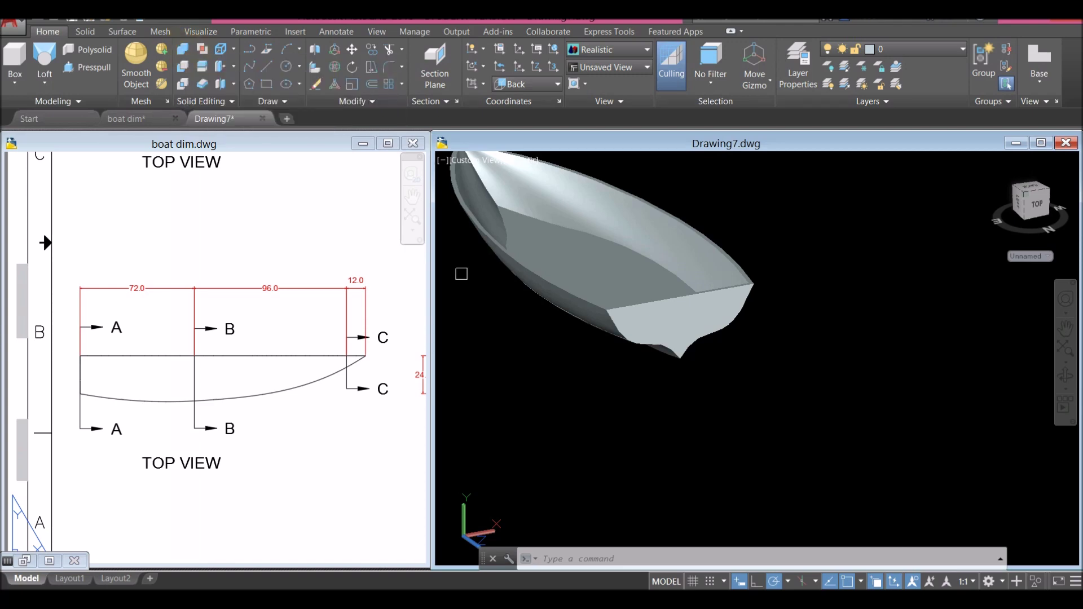
left_click(722, 299)
left_click(640, 264)
left_click(689, 317)
key("Return")
left_click(728, 232)
key("Escape")
Inspect the united boat hull from the stern and from above, checking the shell and the filled bottom.
middle_click_drag(653, 306, 701, 338, "shift")
scroll(764, 244, "down", 2)
scroll(624, 283, "up", 3)
mouse_move(624, 282)
middle_mouse_down("shift")
mouse_move(696, 302)
mouse_move(670, 334)
mouse_move(598, 307)
mouse_move(623, 285)
middle_mouse_up("shift")
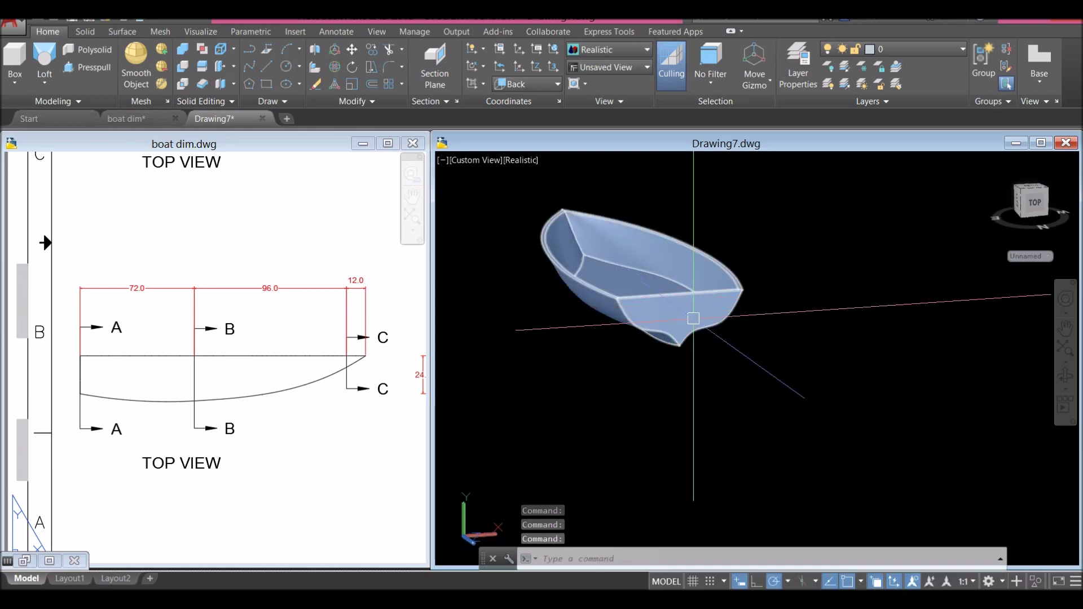
scroll(701, 326, "up", 2)
middle_click_drag(701, 326, 731, 337, "shift")
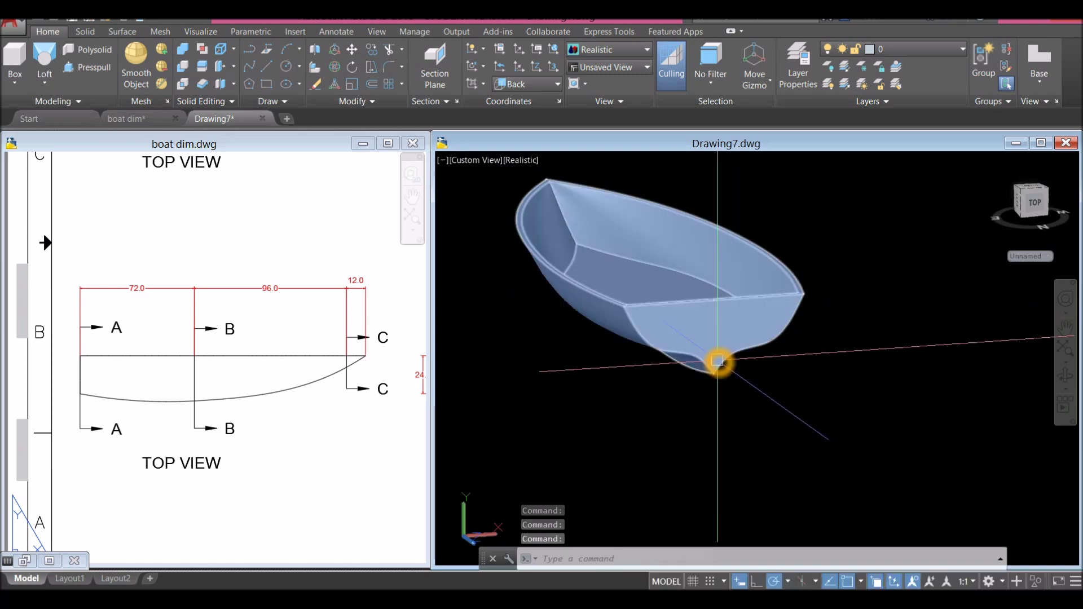
middle_click_drag(494, 410, 451, 447)
Set the viewport lighting's exposure to 7.00 and adjust its white balance.
left_click(203, 32)
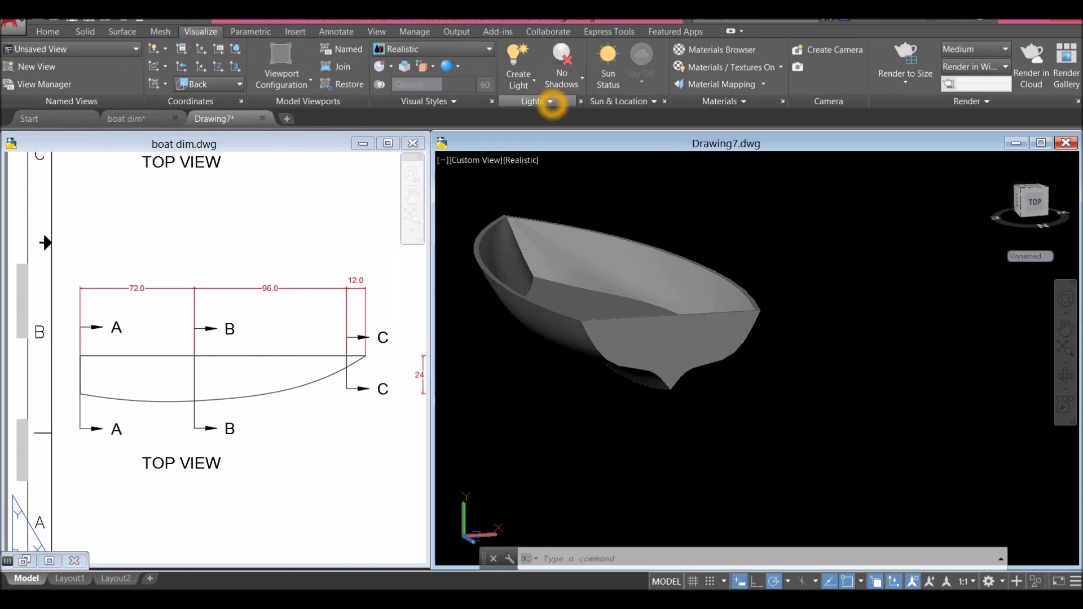
left_click(550, 102)
left_click_drag(555, 134, 533, 152)
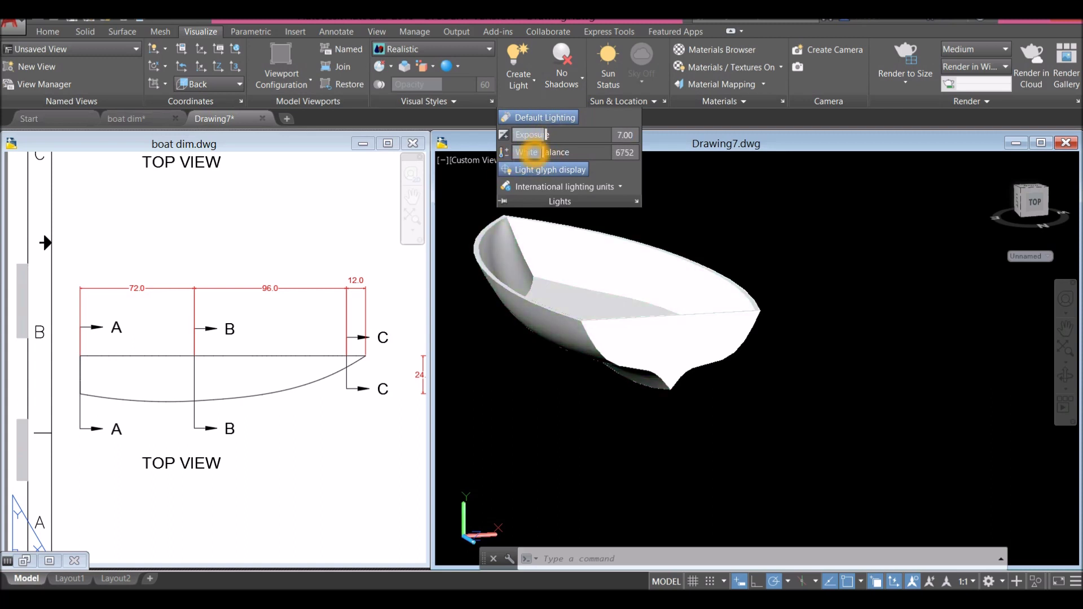
mouse_move(665, 302)
middle_mouse_down("shift")
mouse_move(651, 237)
mouse_move(677, 302)
middle_mouse_up("shift")
scroll(676, 303, "down", 3)
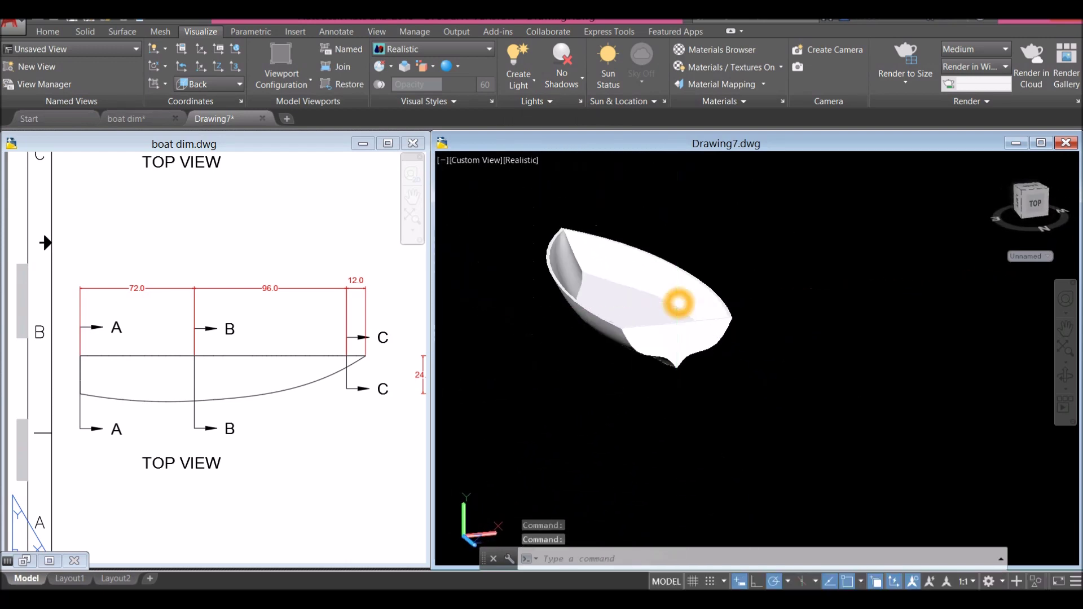